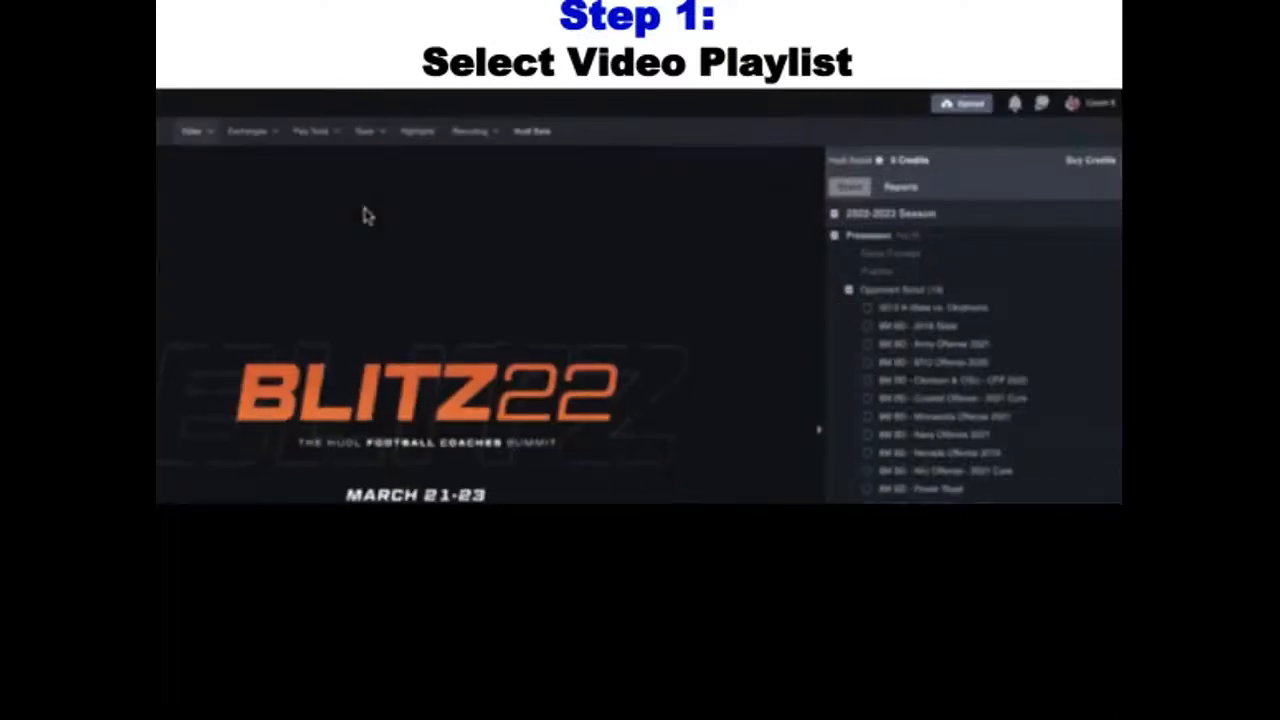
Open the video library and load the 2012 K-State vs. Oklahoma playlist from the preseason Opponent Scout list
click(884, 320)
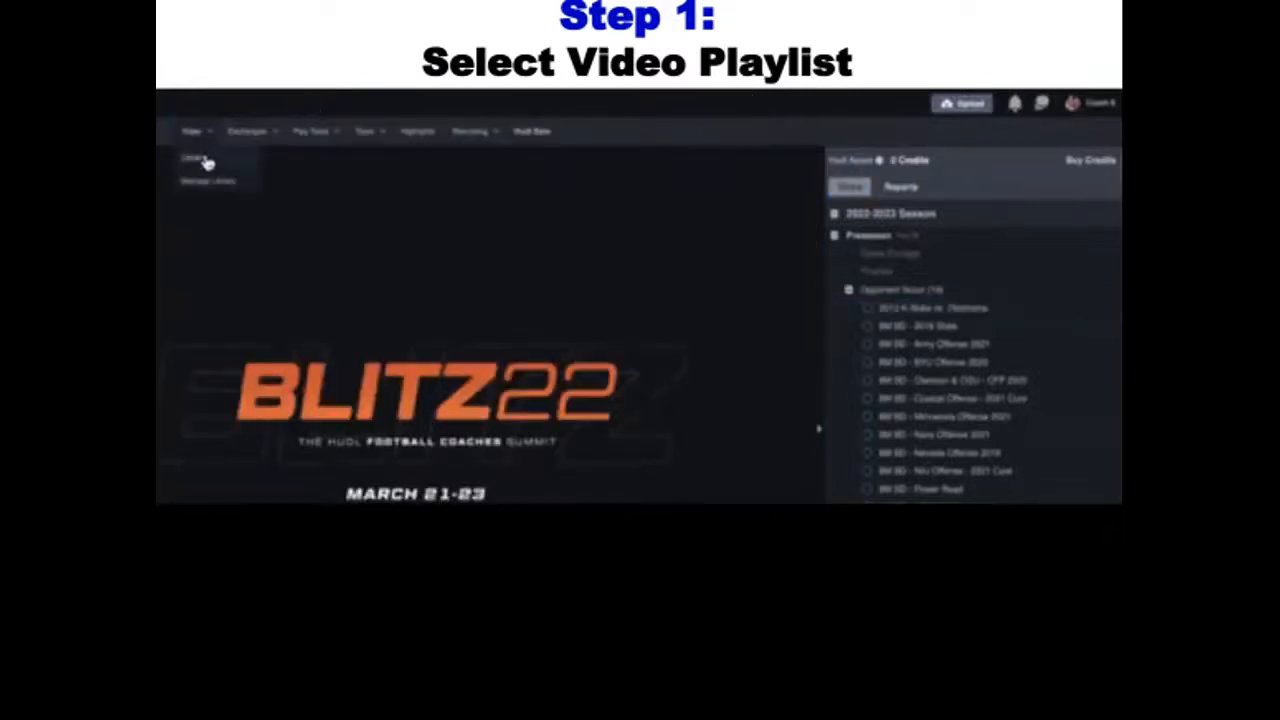
click(206, 163)
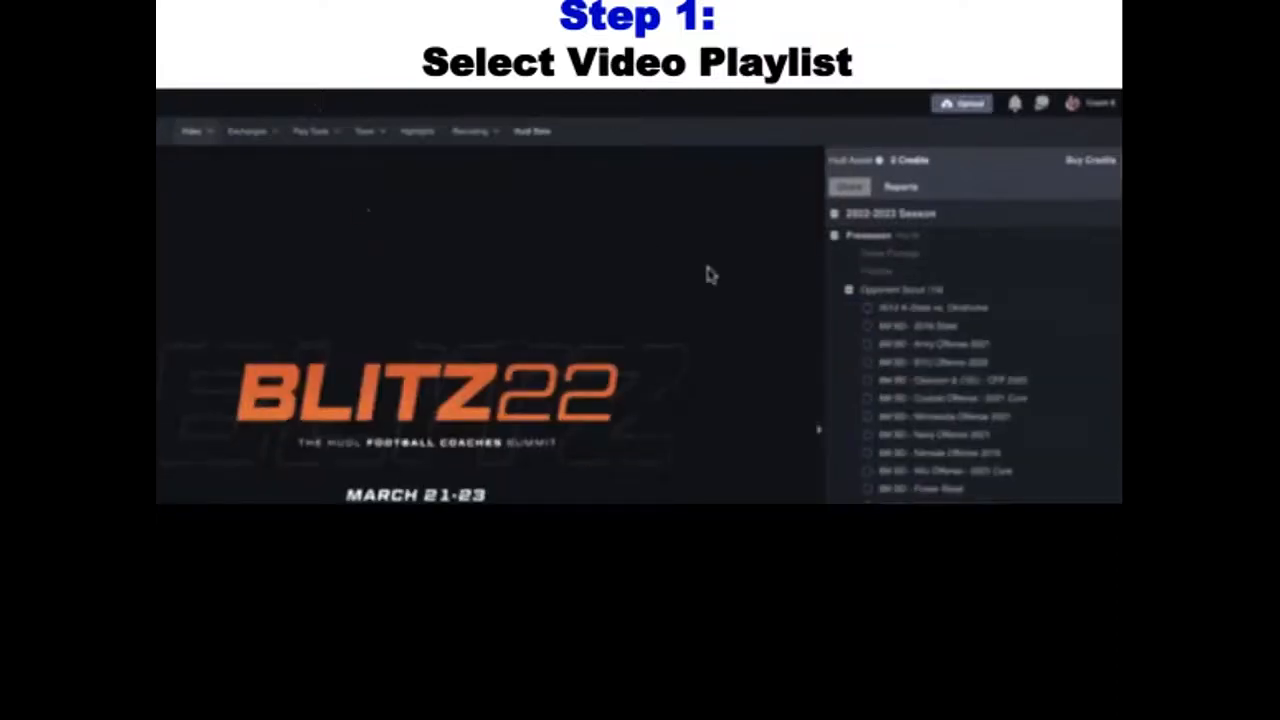
click(884, 316)
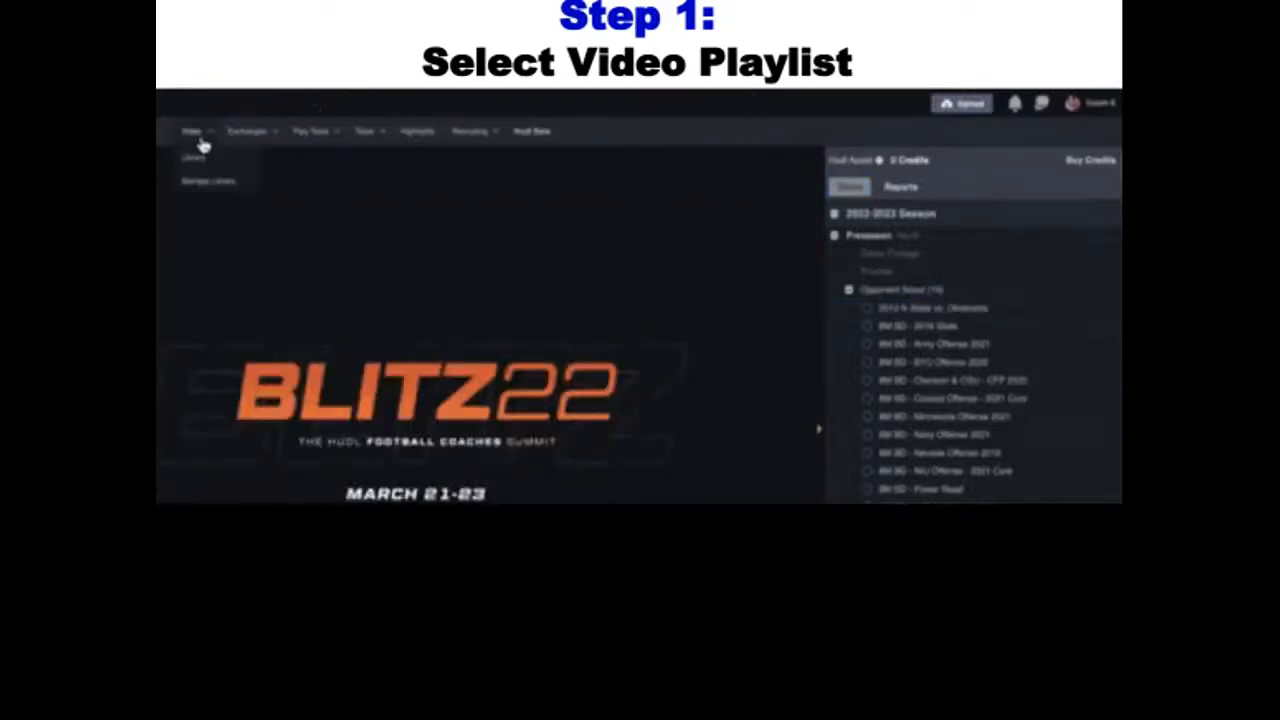
click(200, 160)
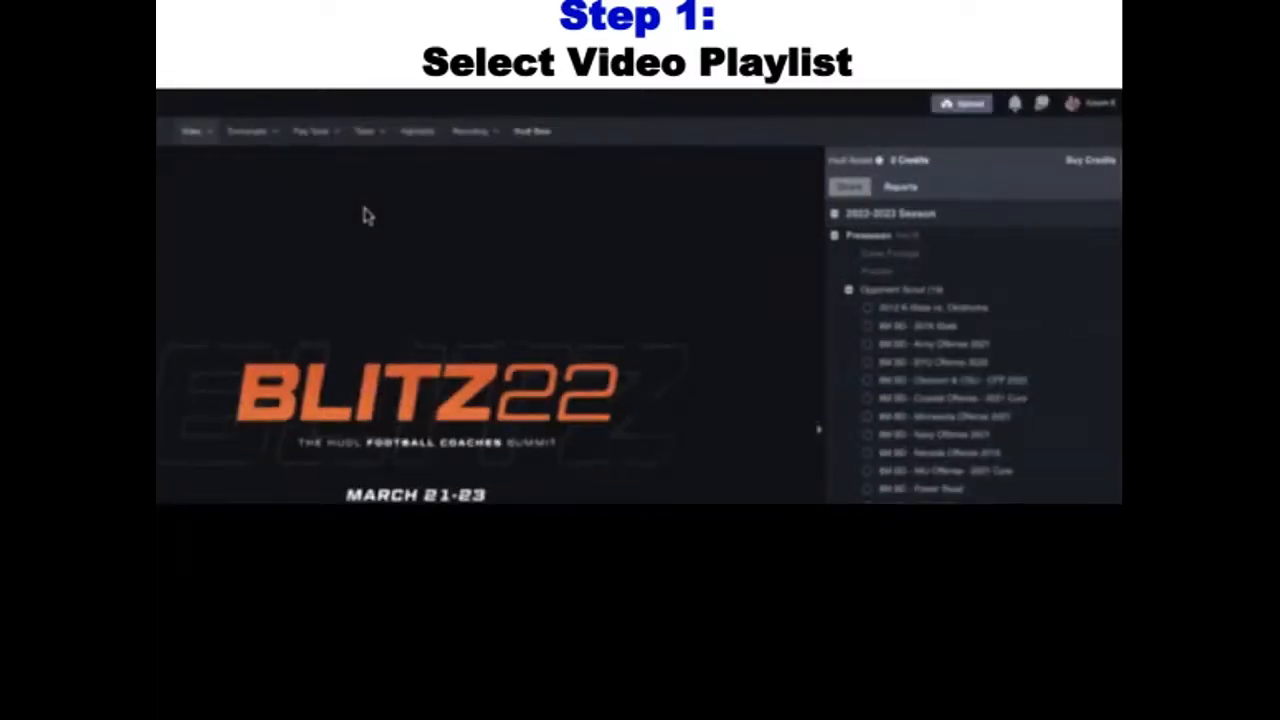
click(884, 318)
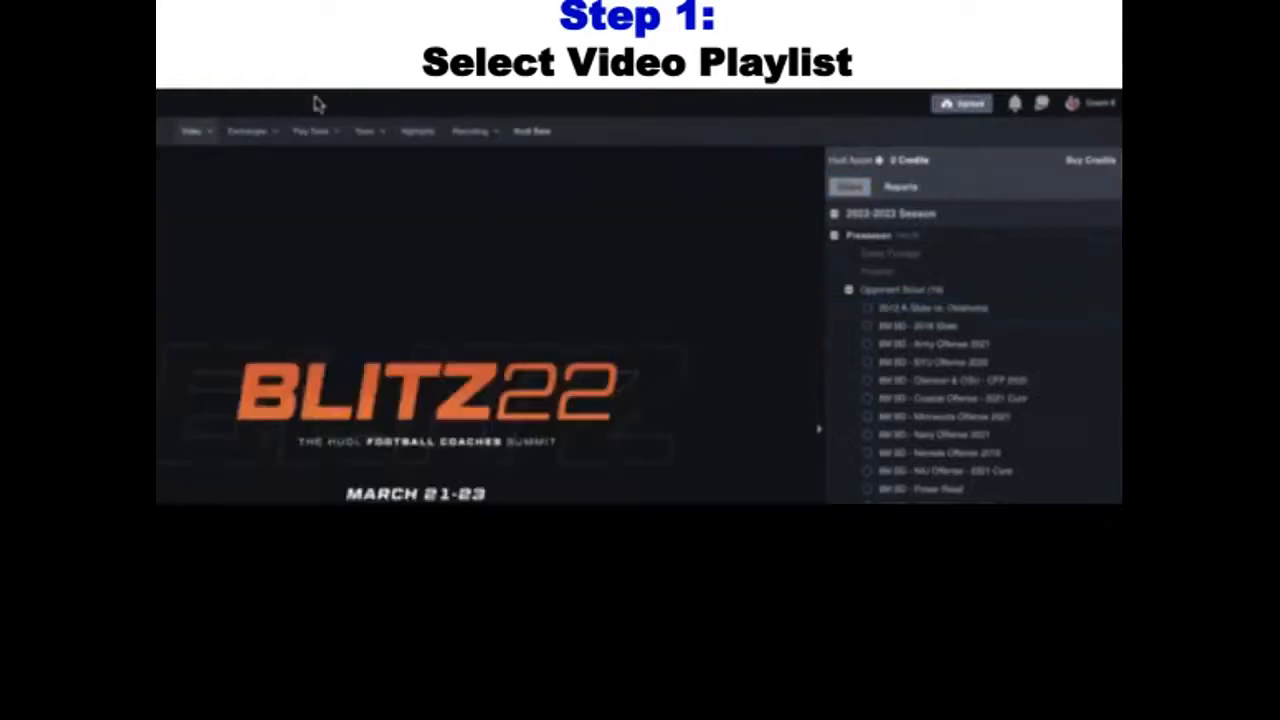
mouse_move(203, 146)
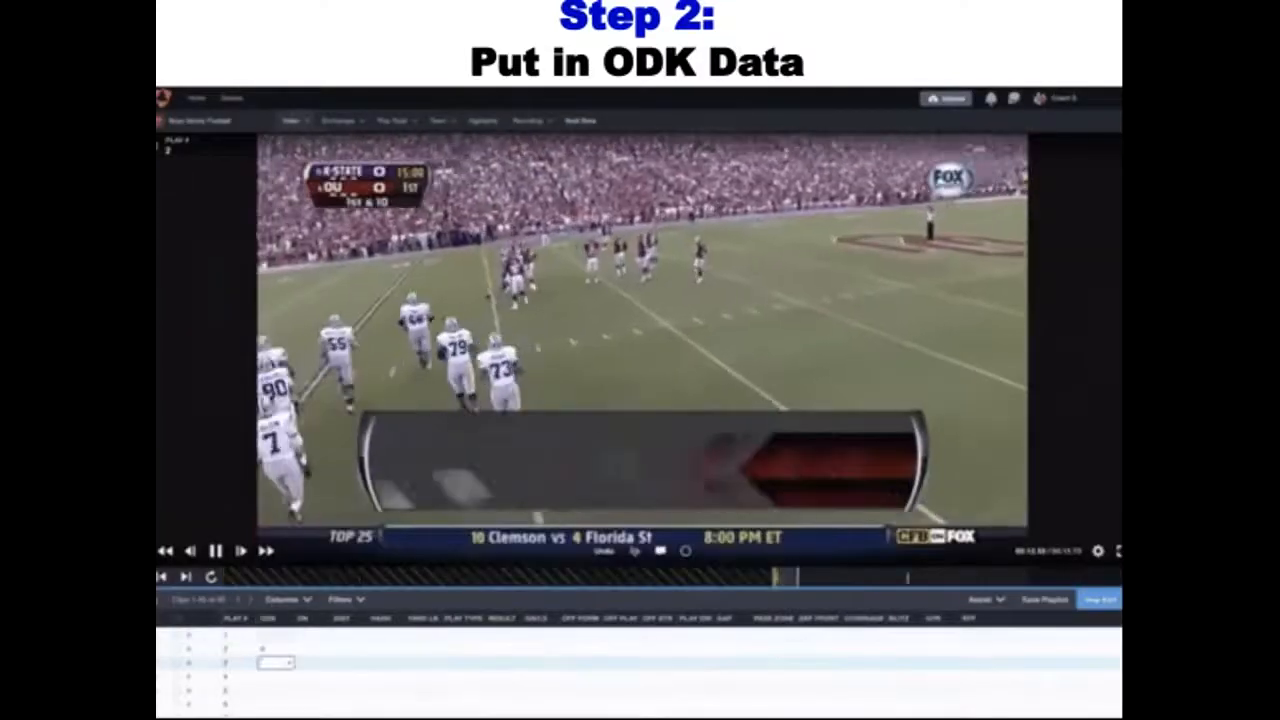
Fill in the ODK value O for plays 3 to 6
text(D)
key(Return)
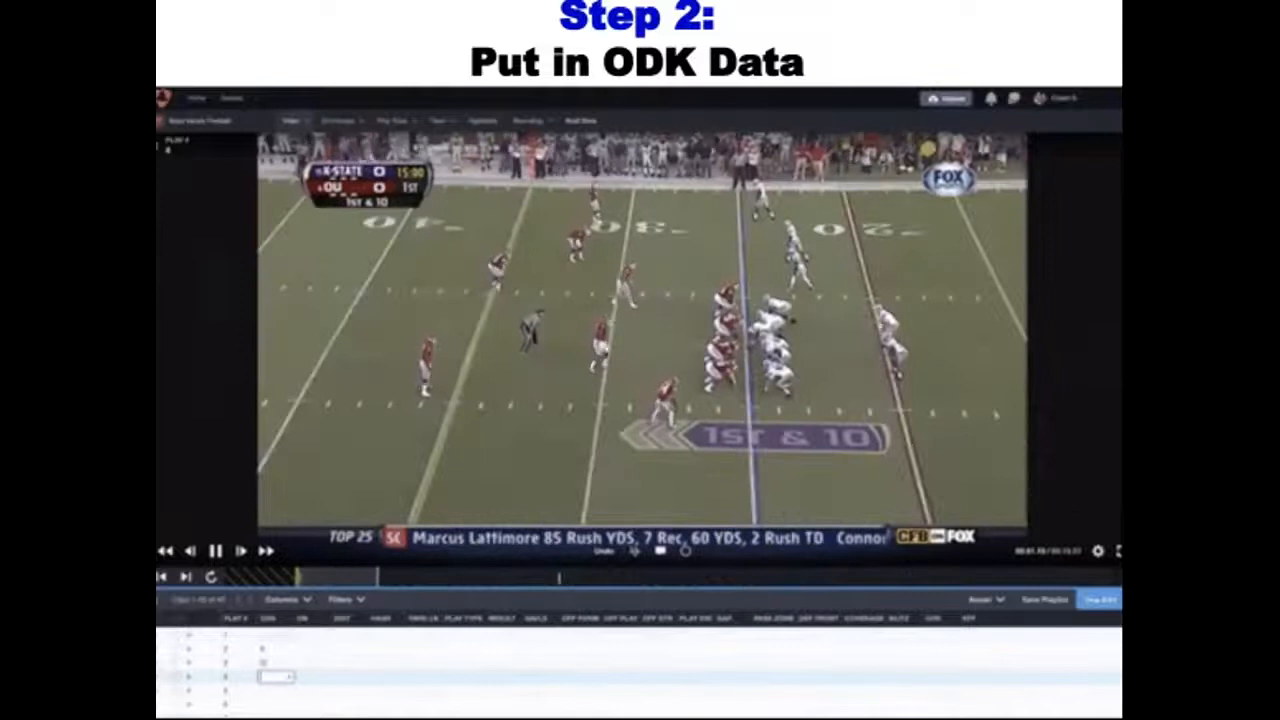
text(O)
key(Return)
text(O)
key(Return)
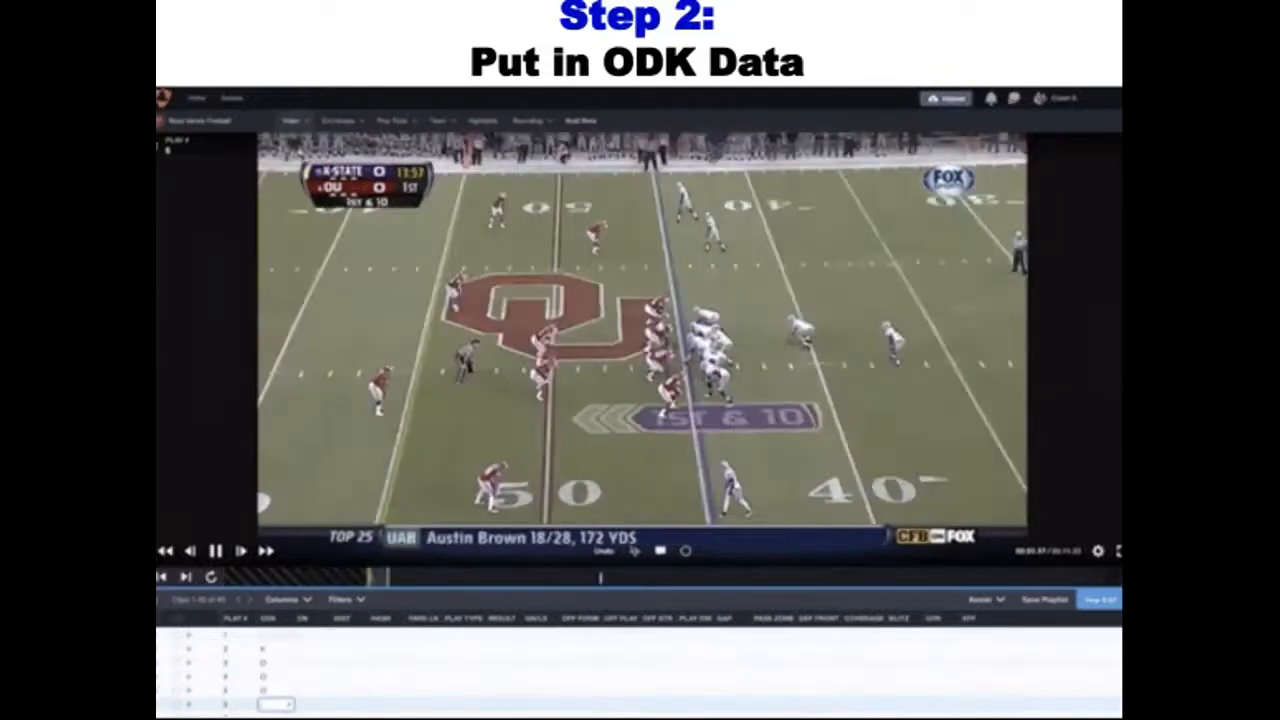
text(O)
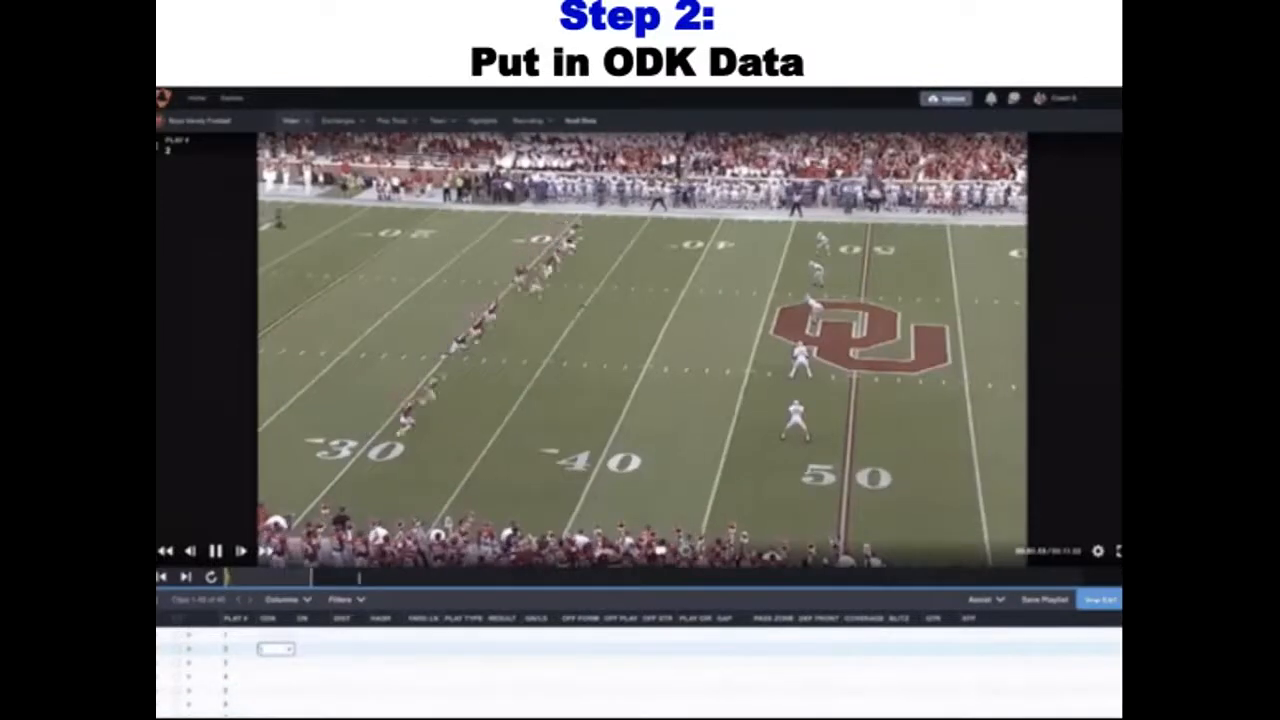
Enter the ODK data for plays 2 to 6: K for play 2 and O for plays 3 to 6
text(K)
key(Return)
text(O)
key(Return)
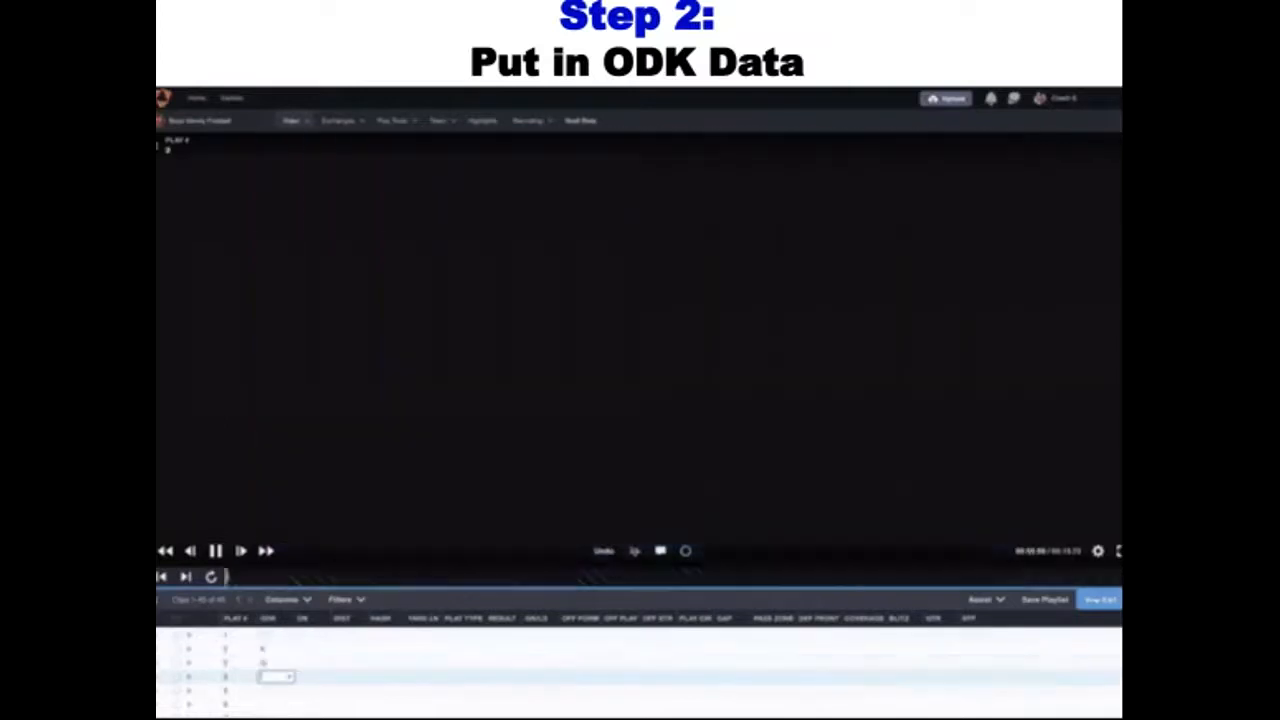
text(O)
key(Return)
text(O)
key(Return)
text(O)
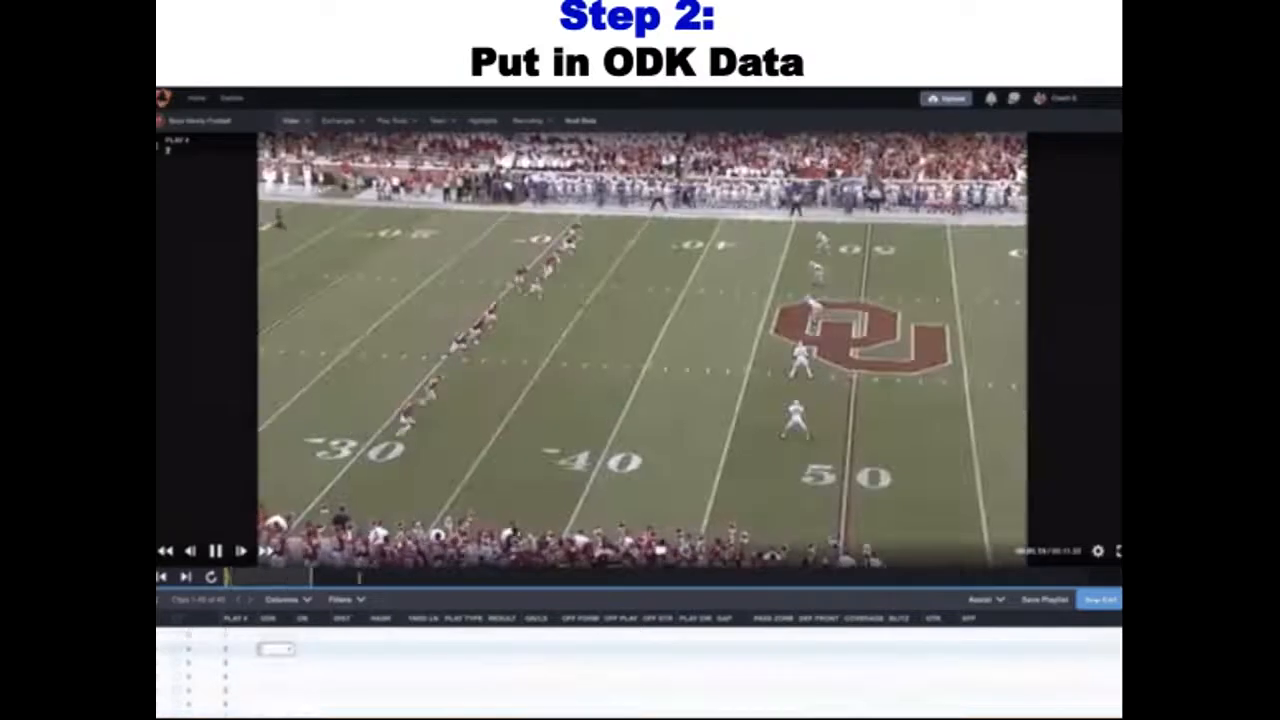
Label play 2 as K and the four following plays, 3 to 6, as O in the ODK column
text(K)
key(Return)
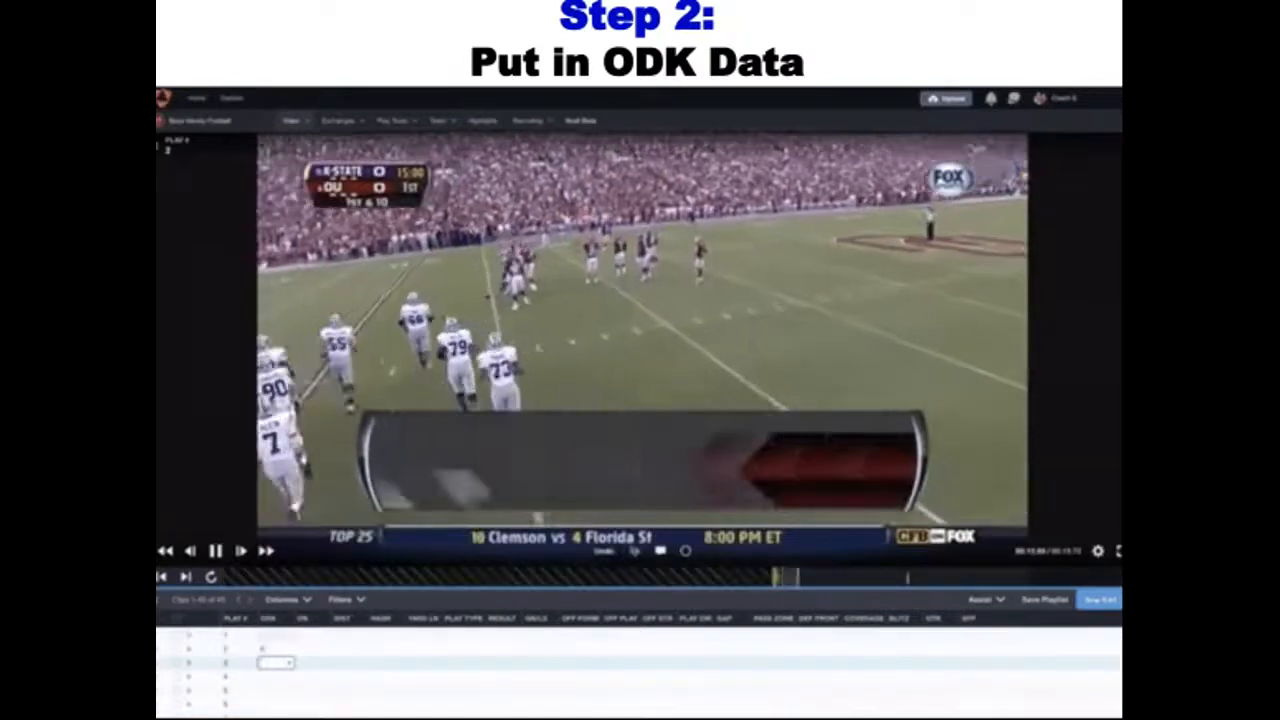
text(O)
key(Return)
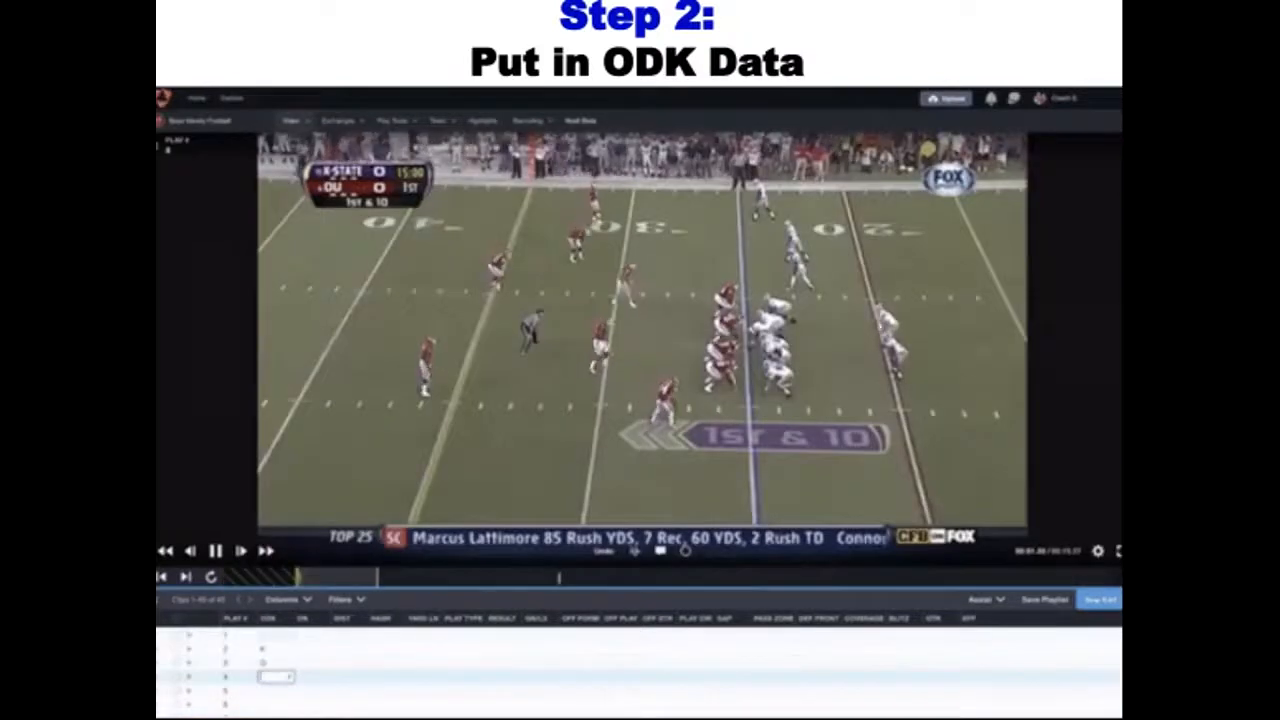
text(O)
key(Return)
text(O)
key(Return)
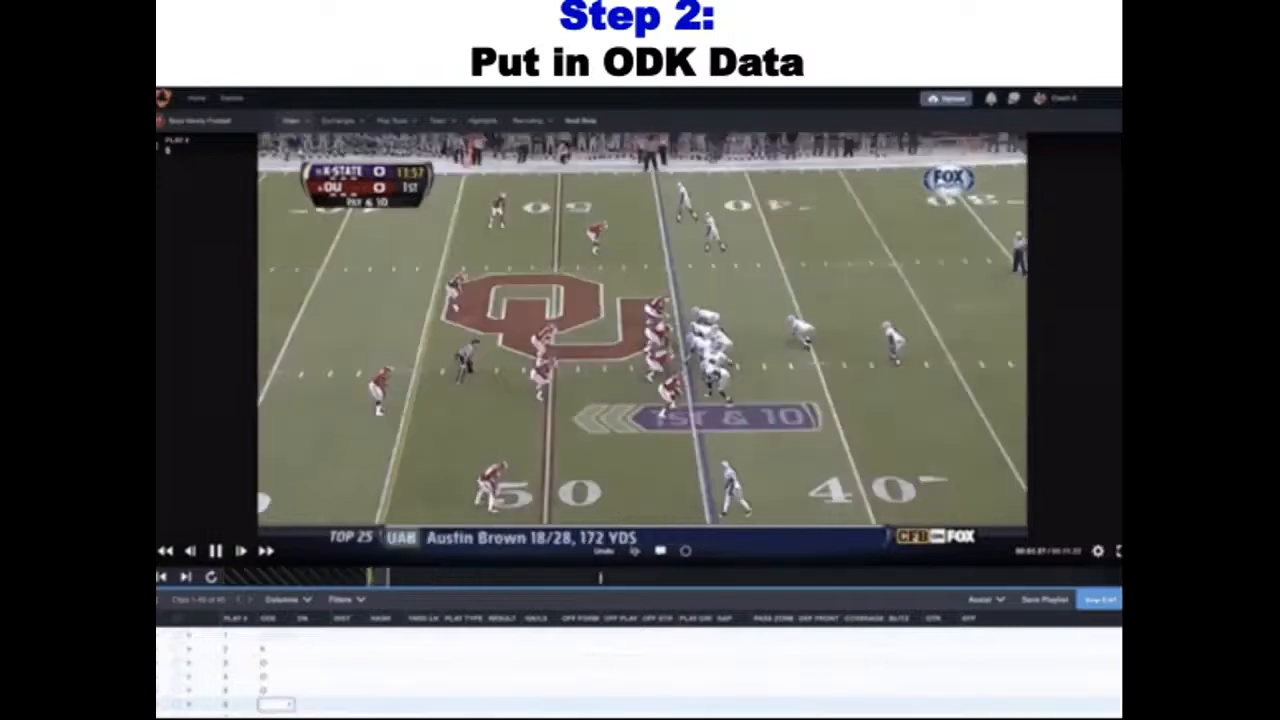
text(O)
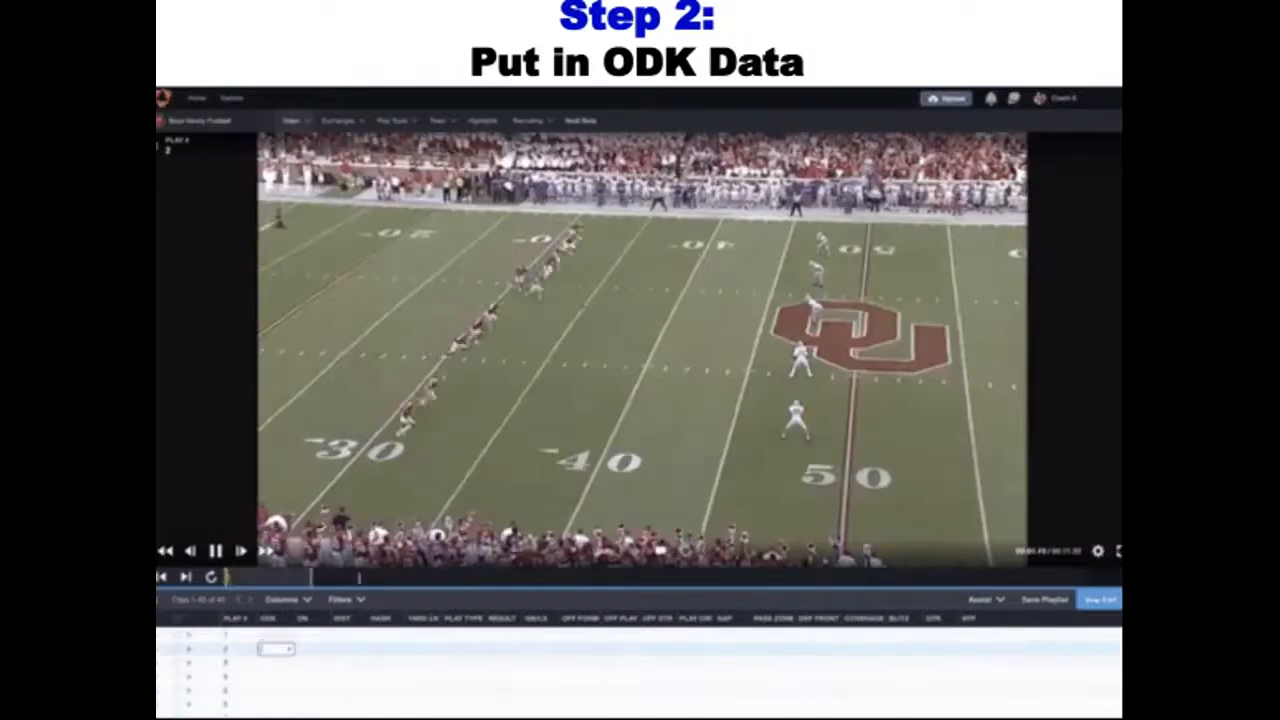
Tag the kickoff clip, play 2, with ODK value K and plays 3 through 6 with O
text(K)
key(Return)
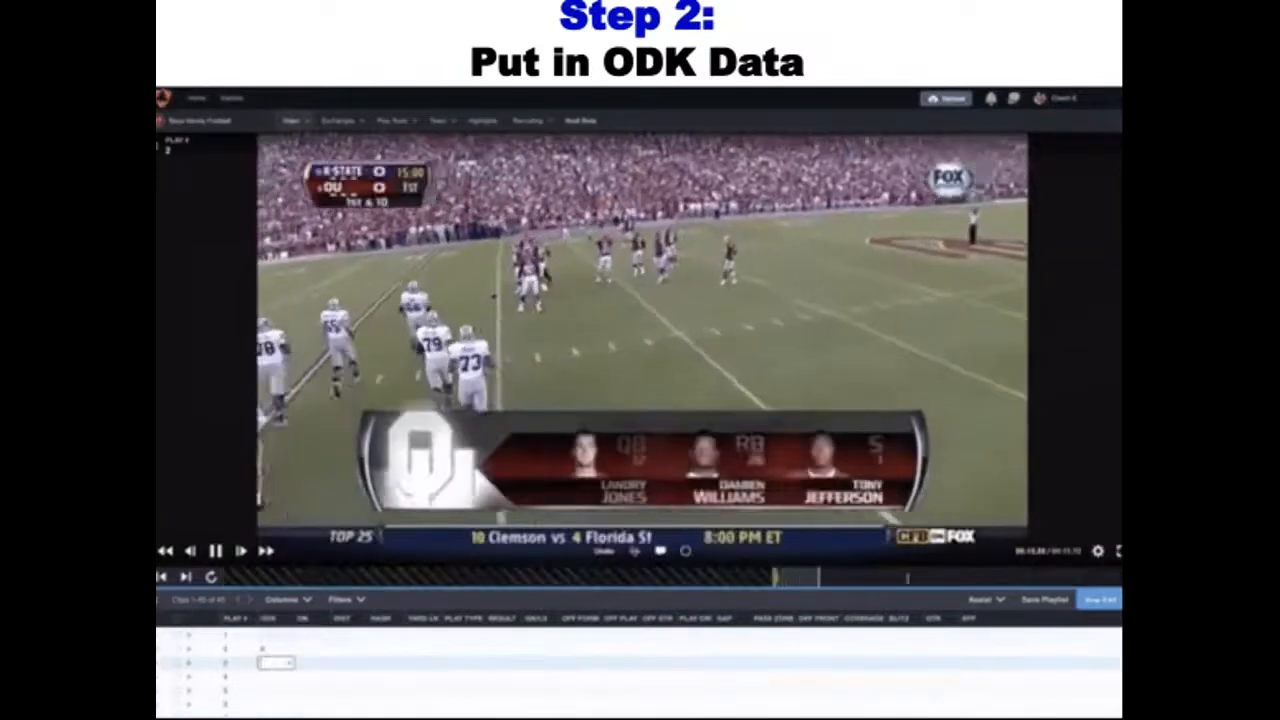
text(O)
key(Return)
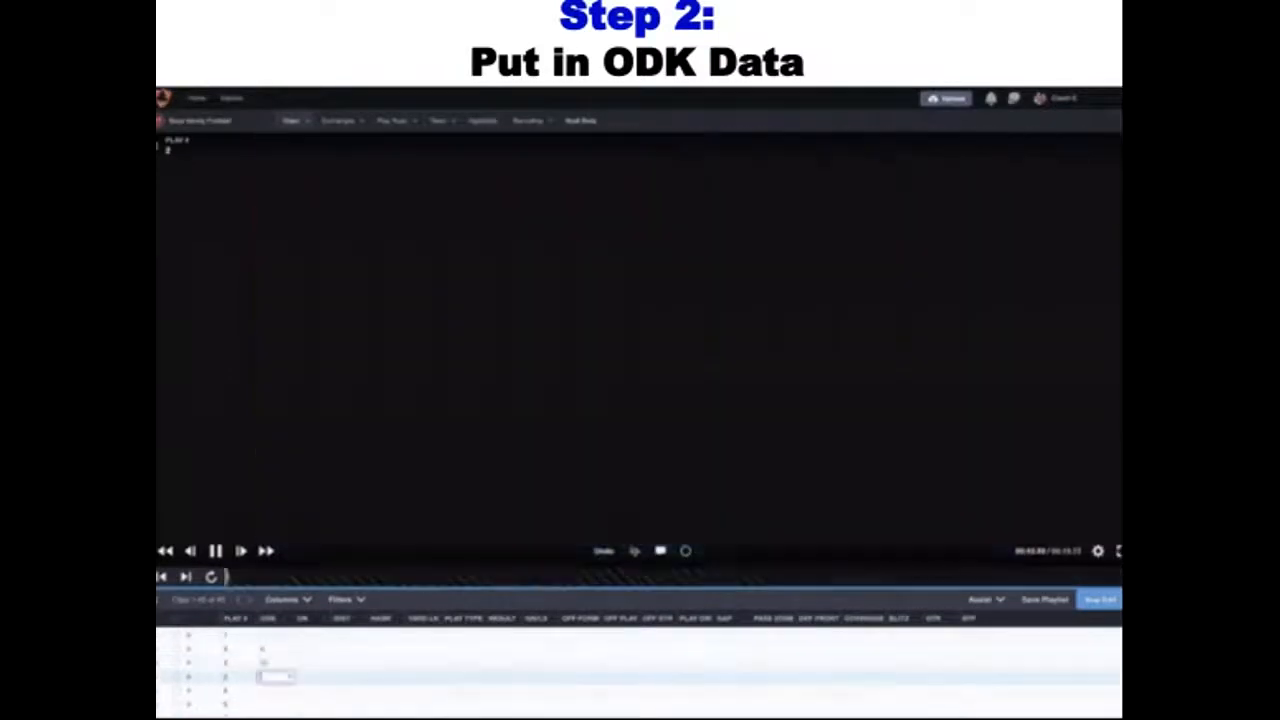
text(O)
key(Return)
text(O)
key(Return)
text(O)
key(Return)
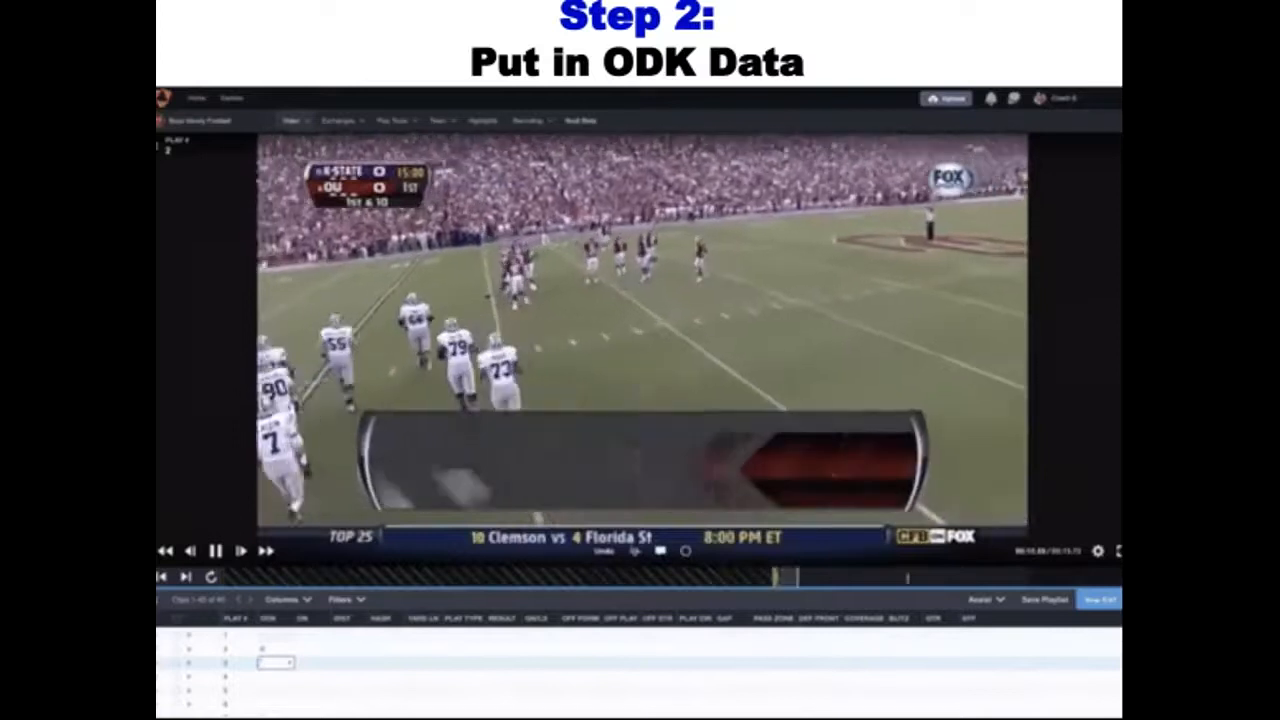
Mark plays 3 to 6 as O in the ODK column
text(O)
key(Return)
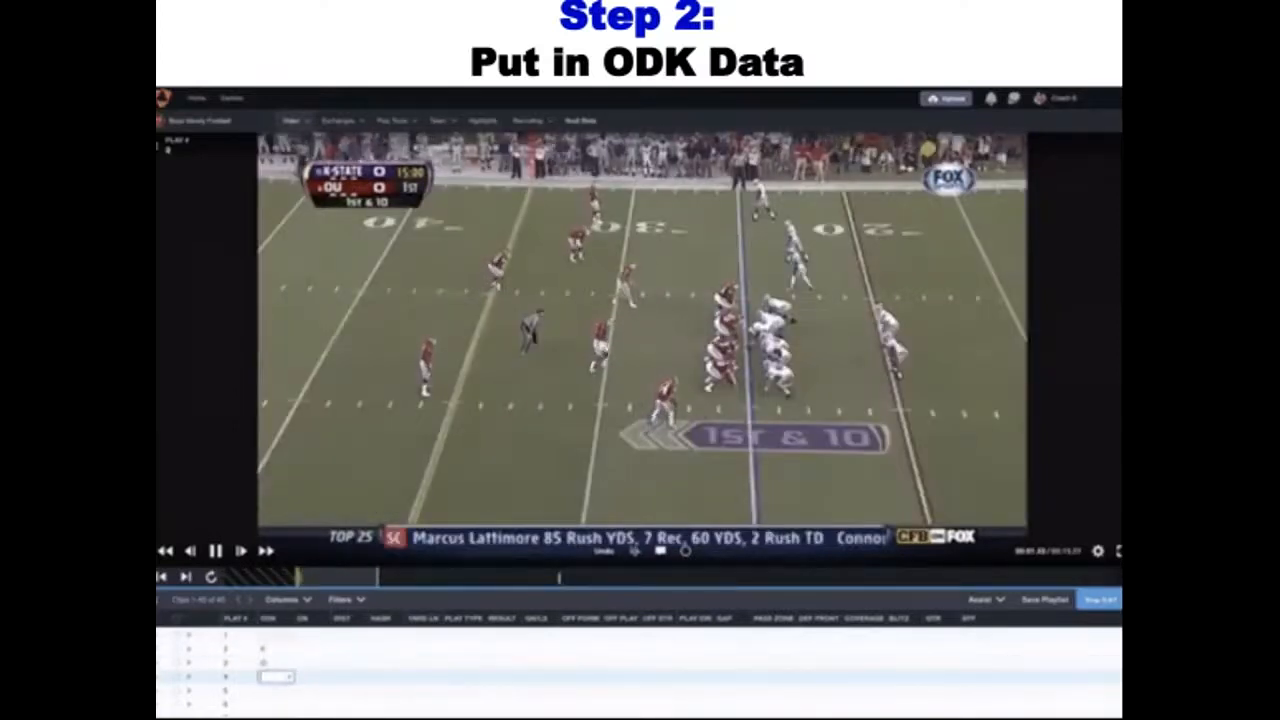
text(O)
key(Return)
text(O)
key(Return)
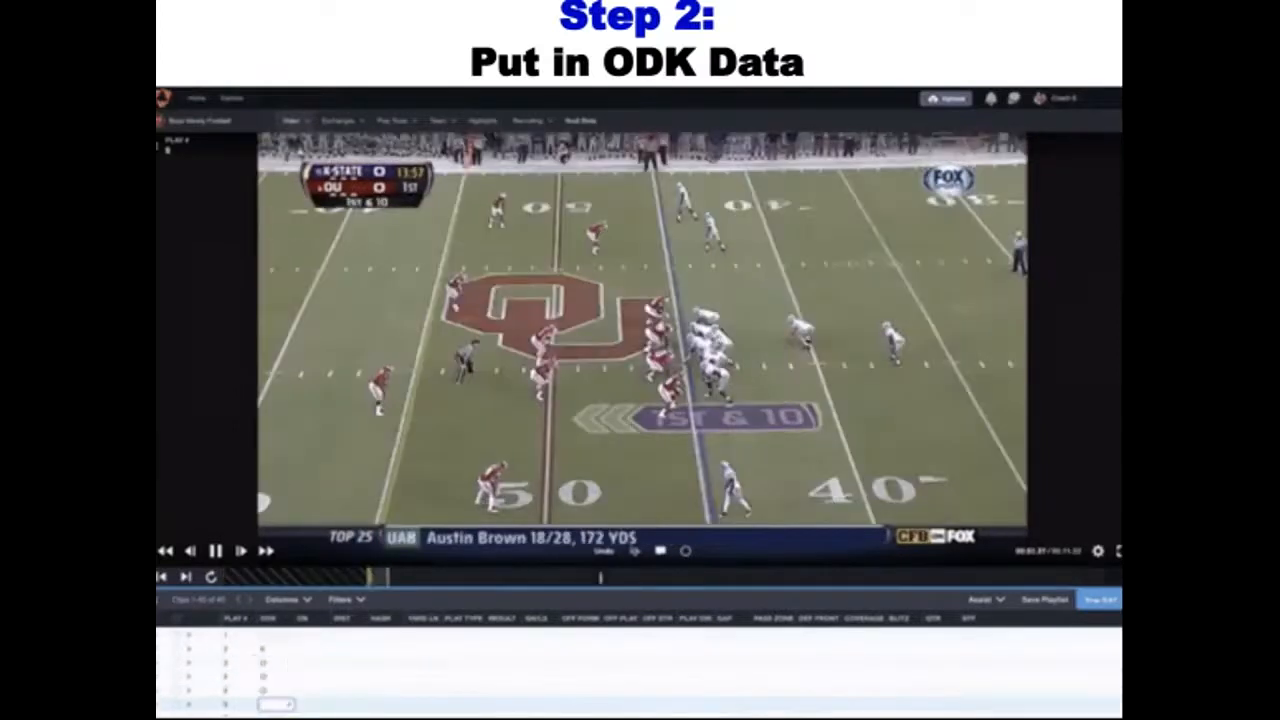
text(O)
key(Return)
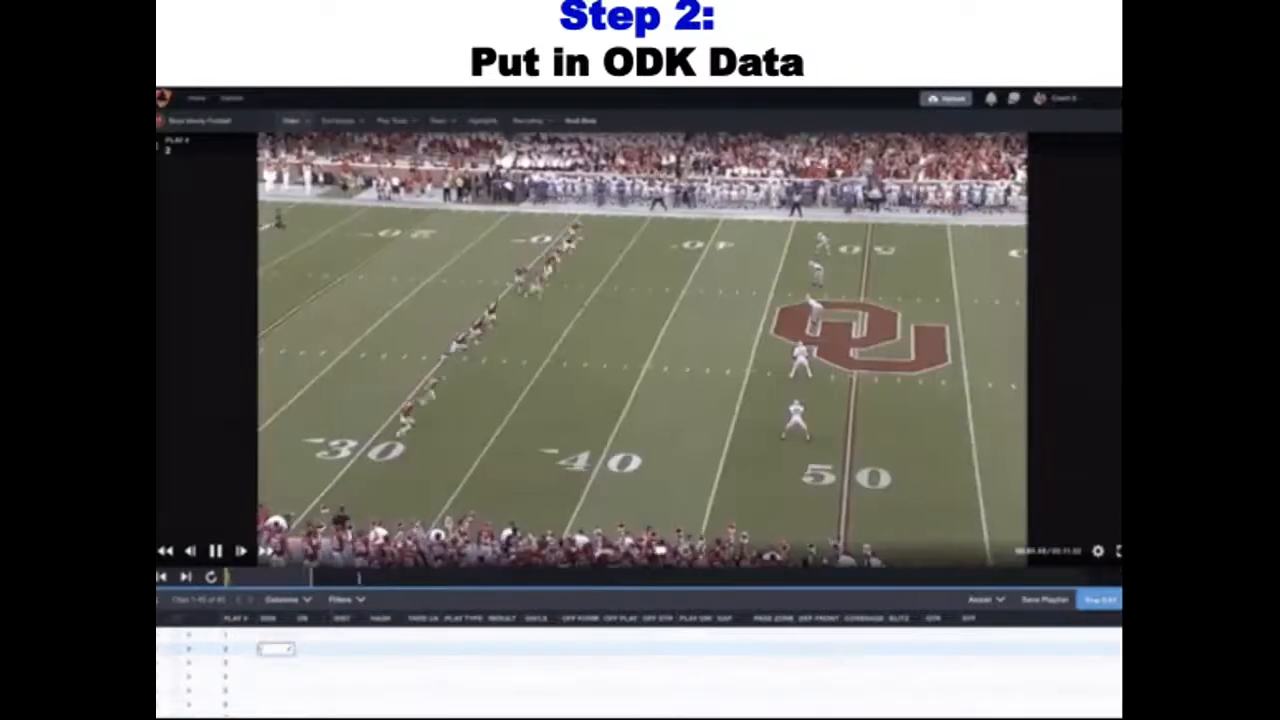
Set the ODK value to K for play 2 and to O for plays 3 to 6
text(O)
key(Return)
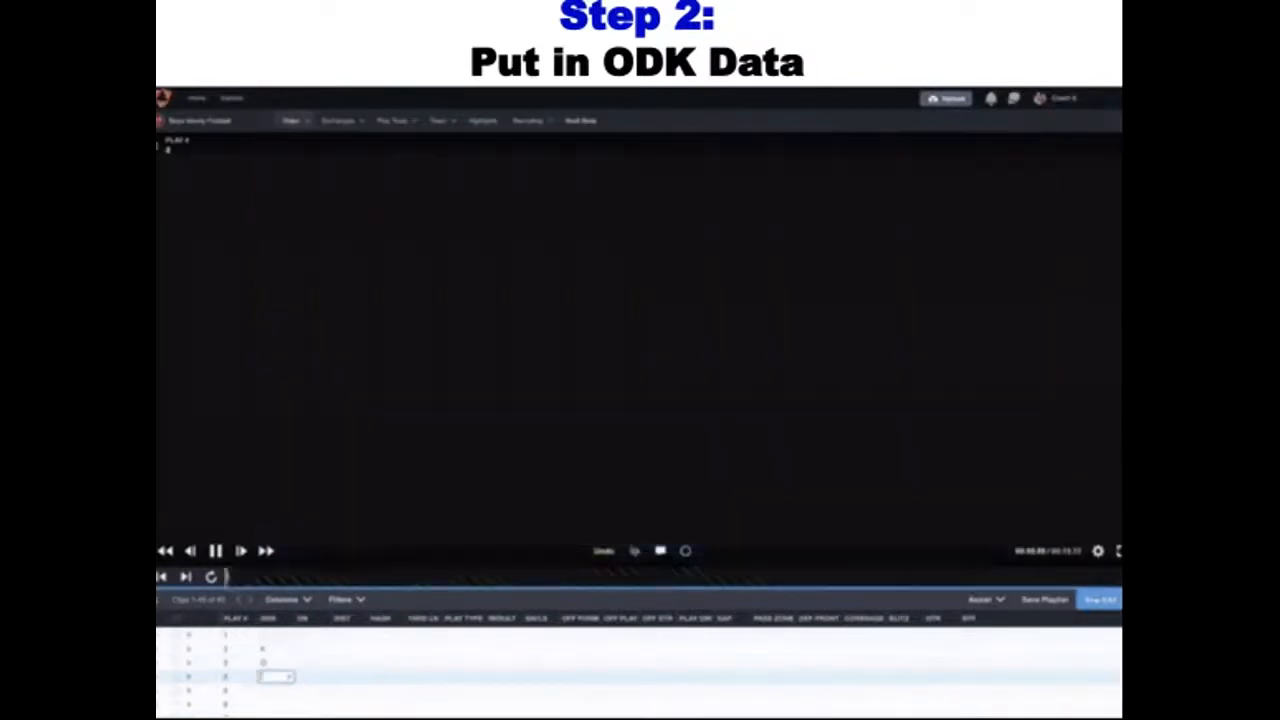
text(O)
key(Return)
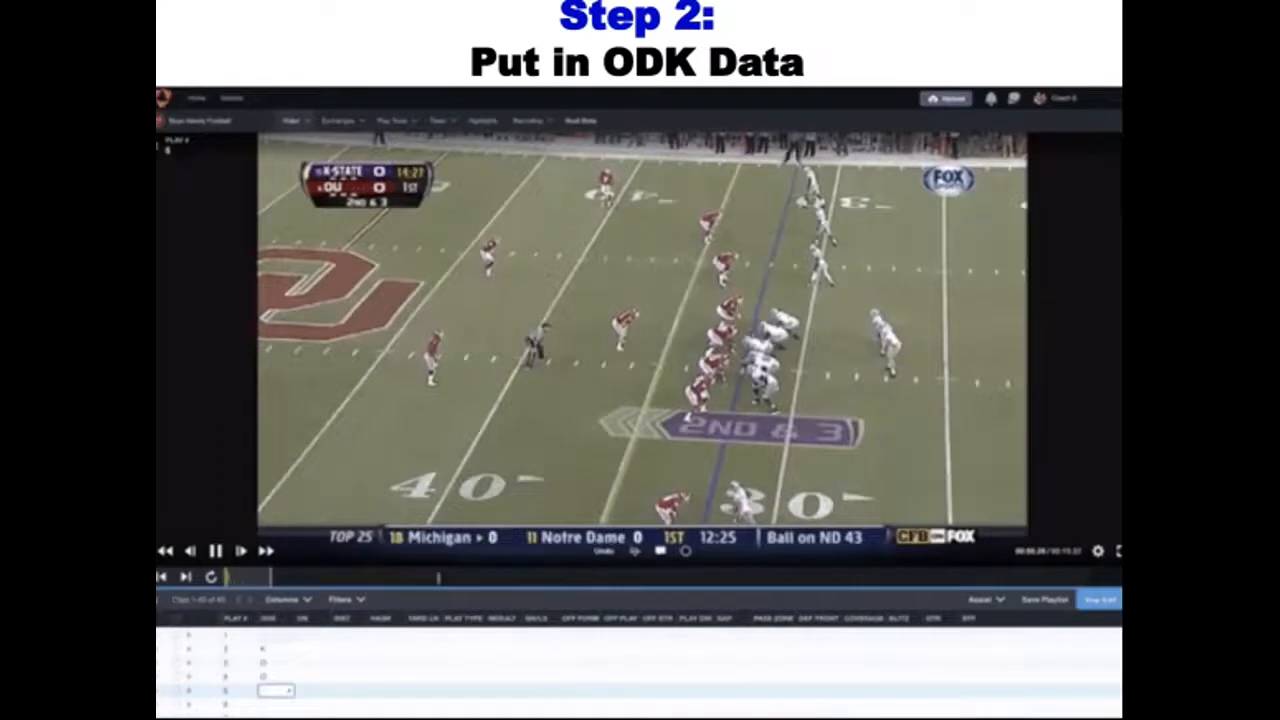
text(O)
key(Return)
text(O)
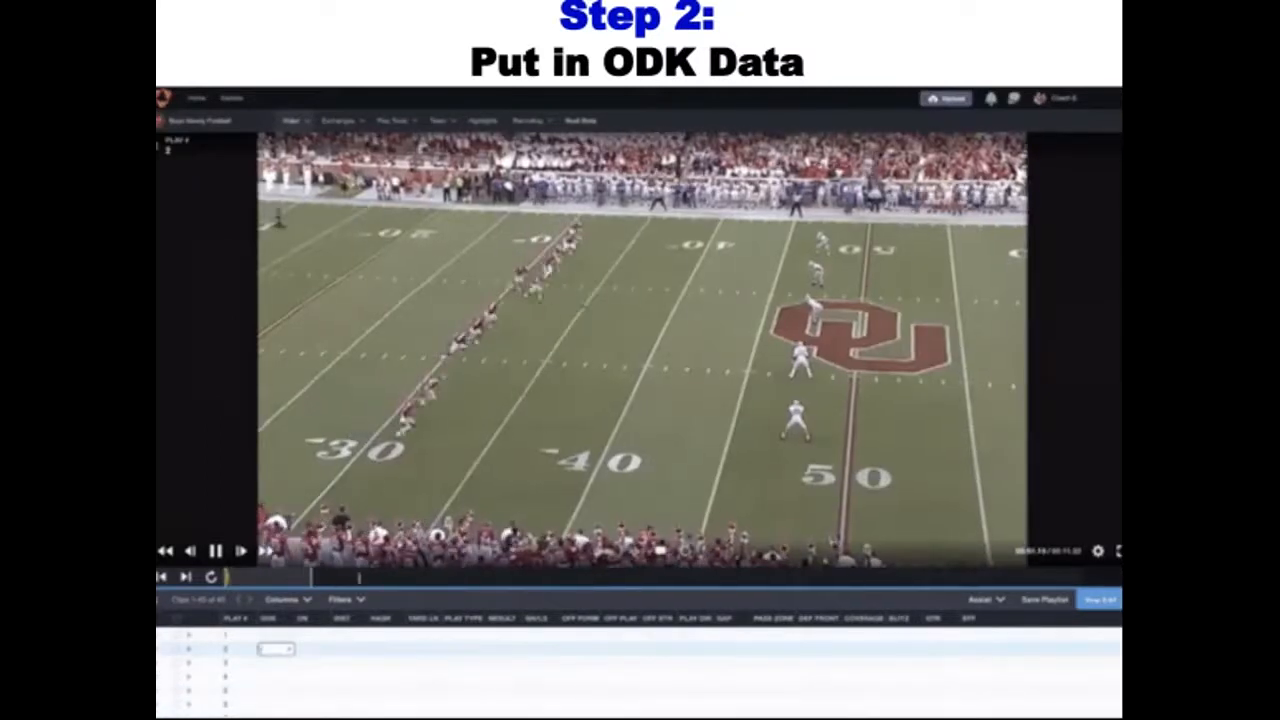
Classify plays 2 to 6 in the ODK column, using K for play 2 and O for the rest
text(K)
key(Return)
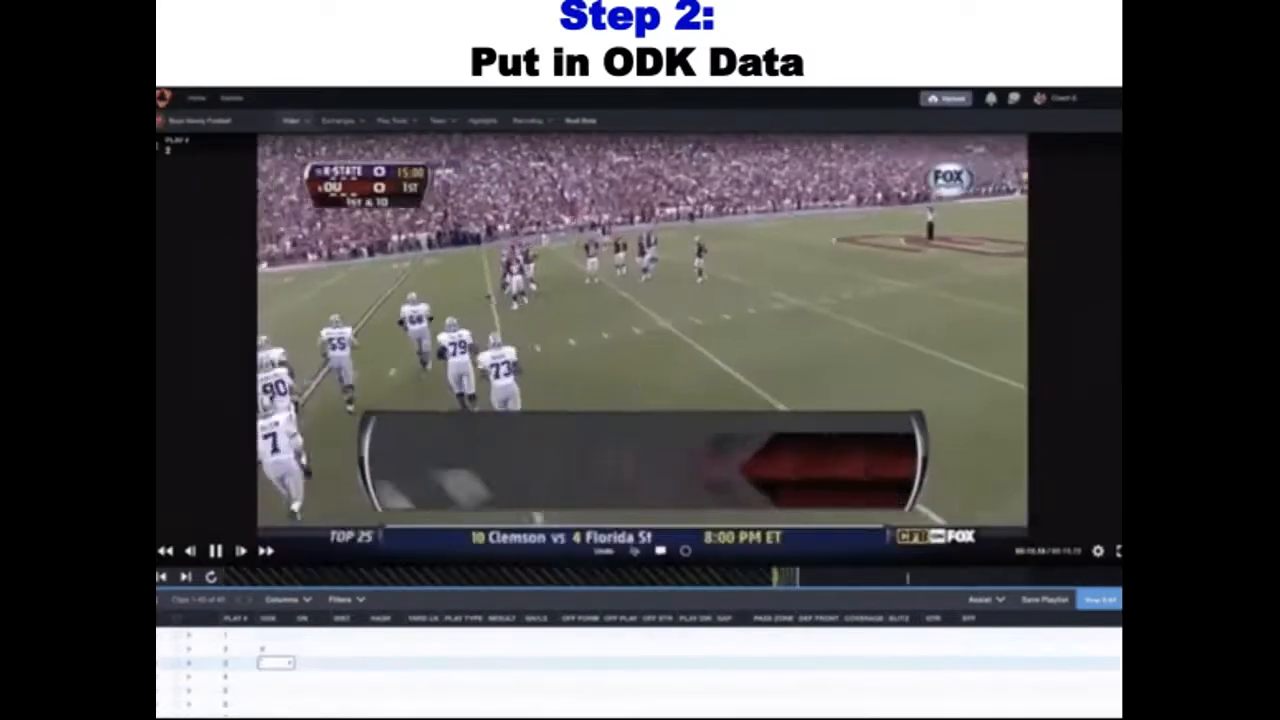
text(O)
key(Return)
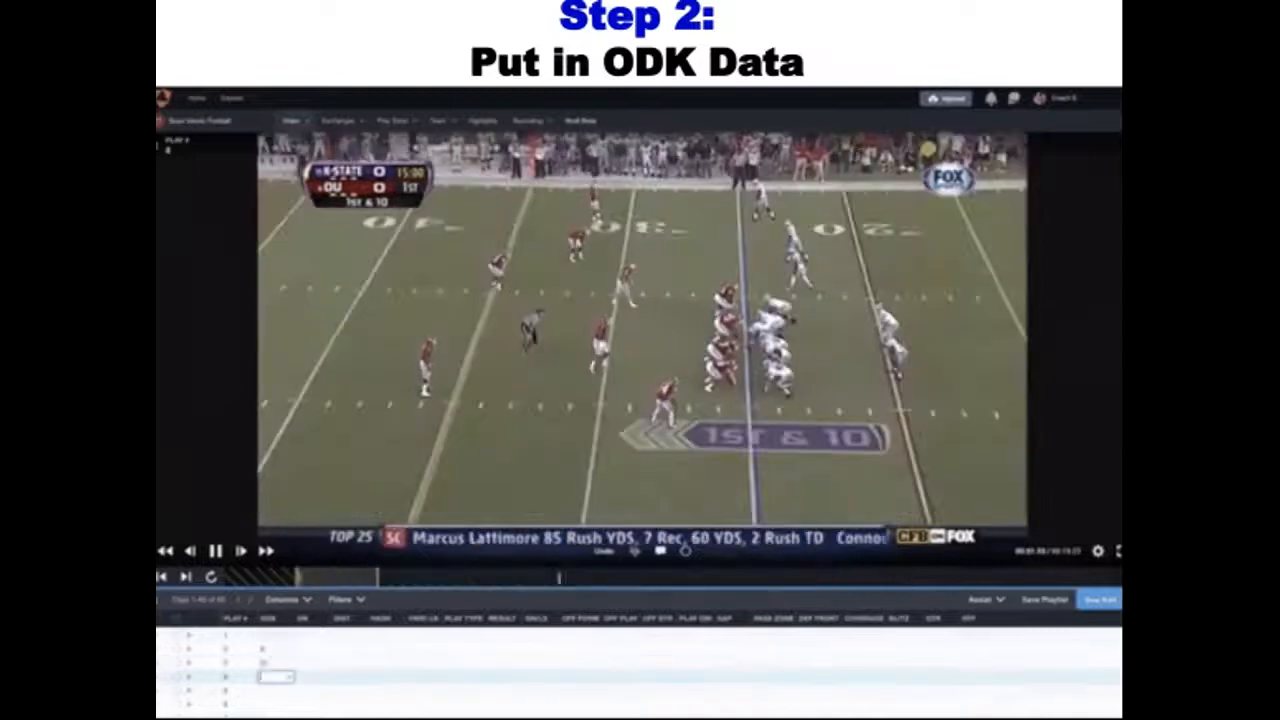
text(O)
key(Return)
text(O)
key(Return)
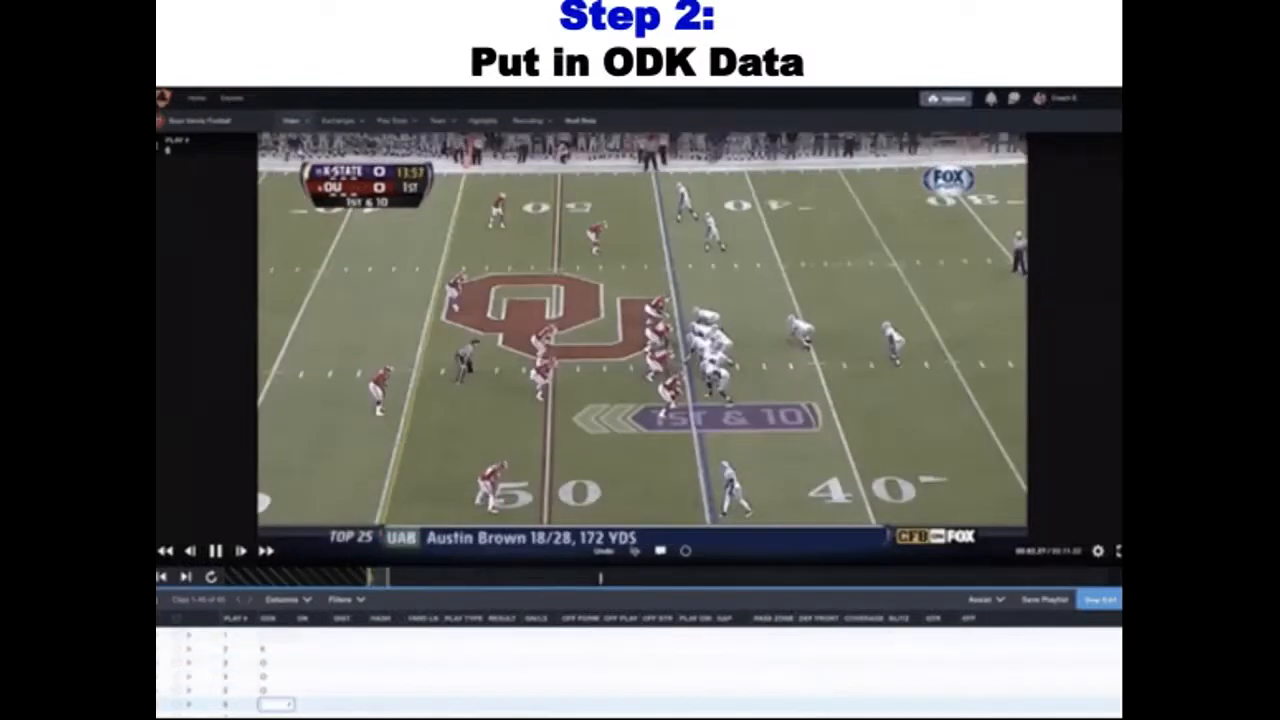
text(O)
key(Return)
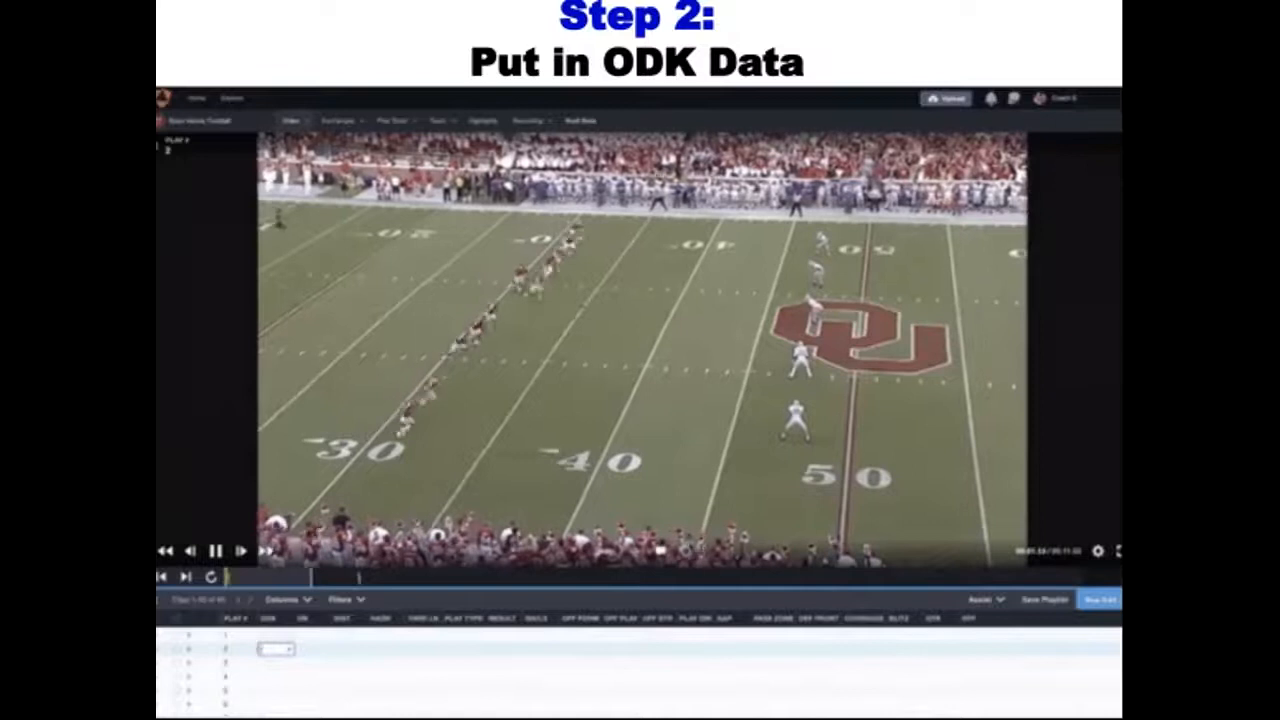
Record K as the ODK value of the kickoff in play 2 and O for plays 3 through 6
text(O)
key(Return)
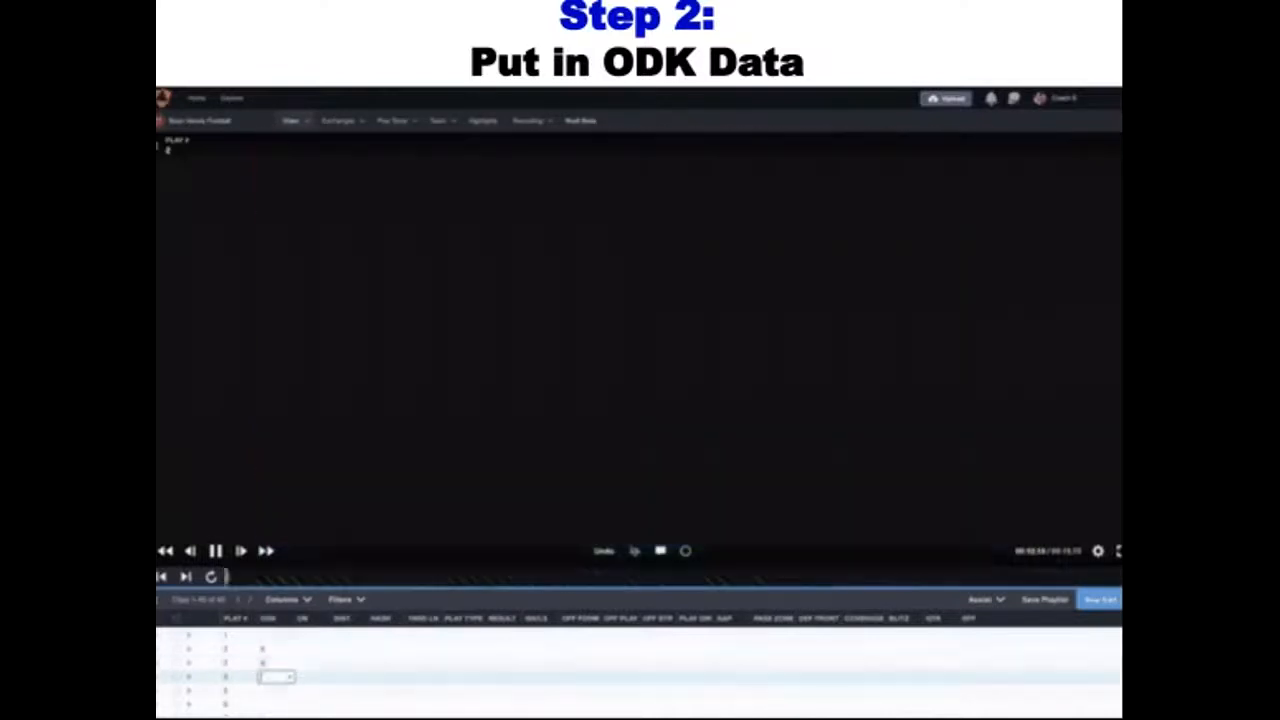
text(O)
key(Return)
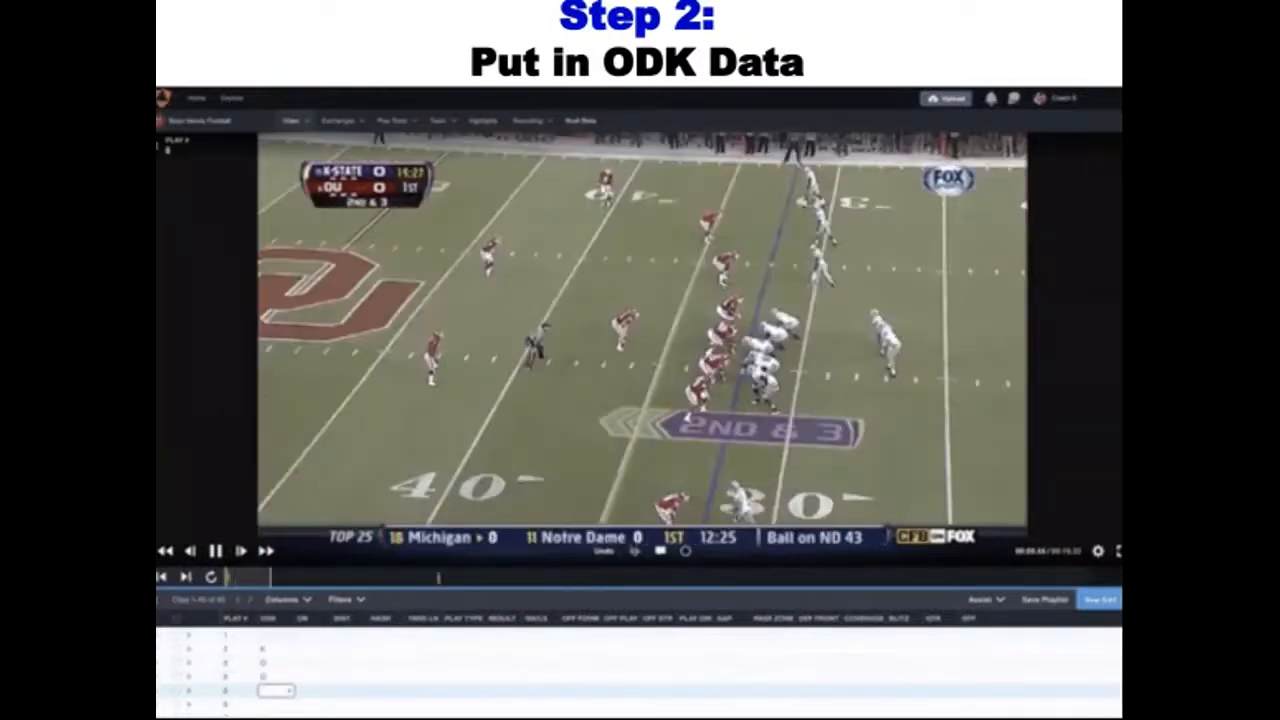
text(O)
key(Return)
text(O)
key(Return)
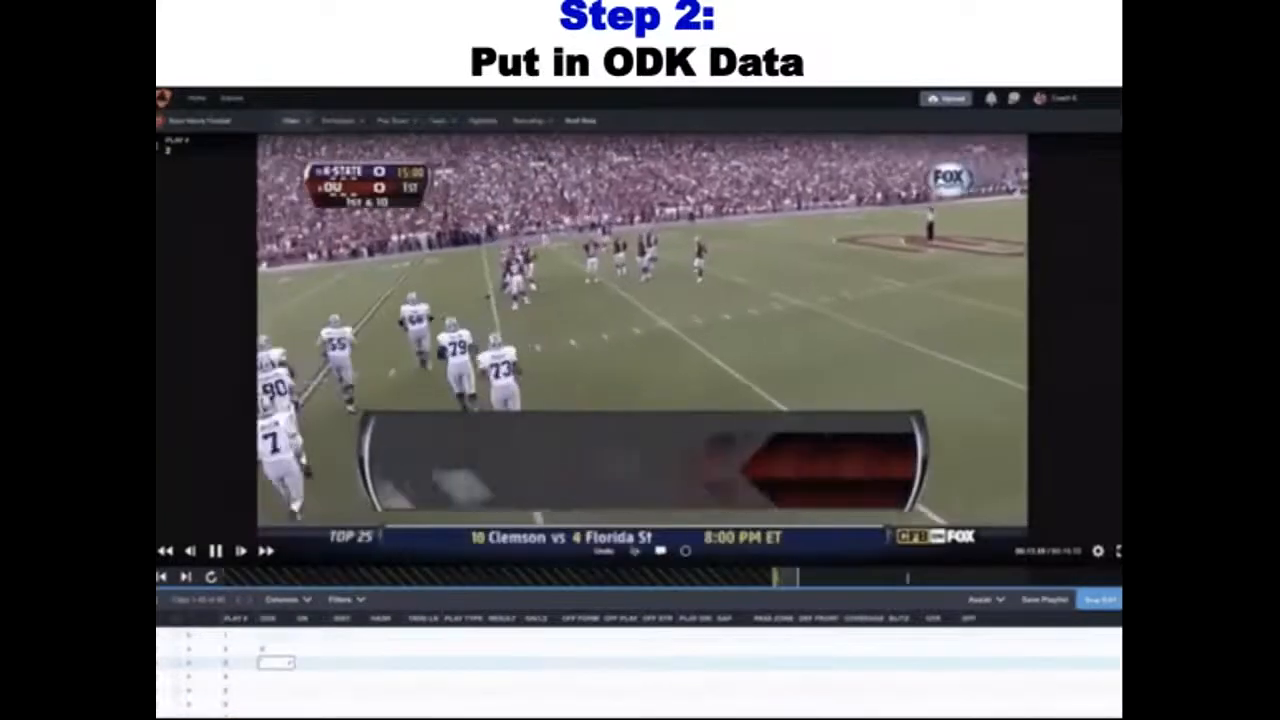
Tag plays 3, 4 and 5 as O in the ODK column
text(O)
key(Return)
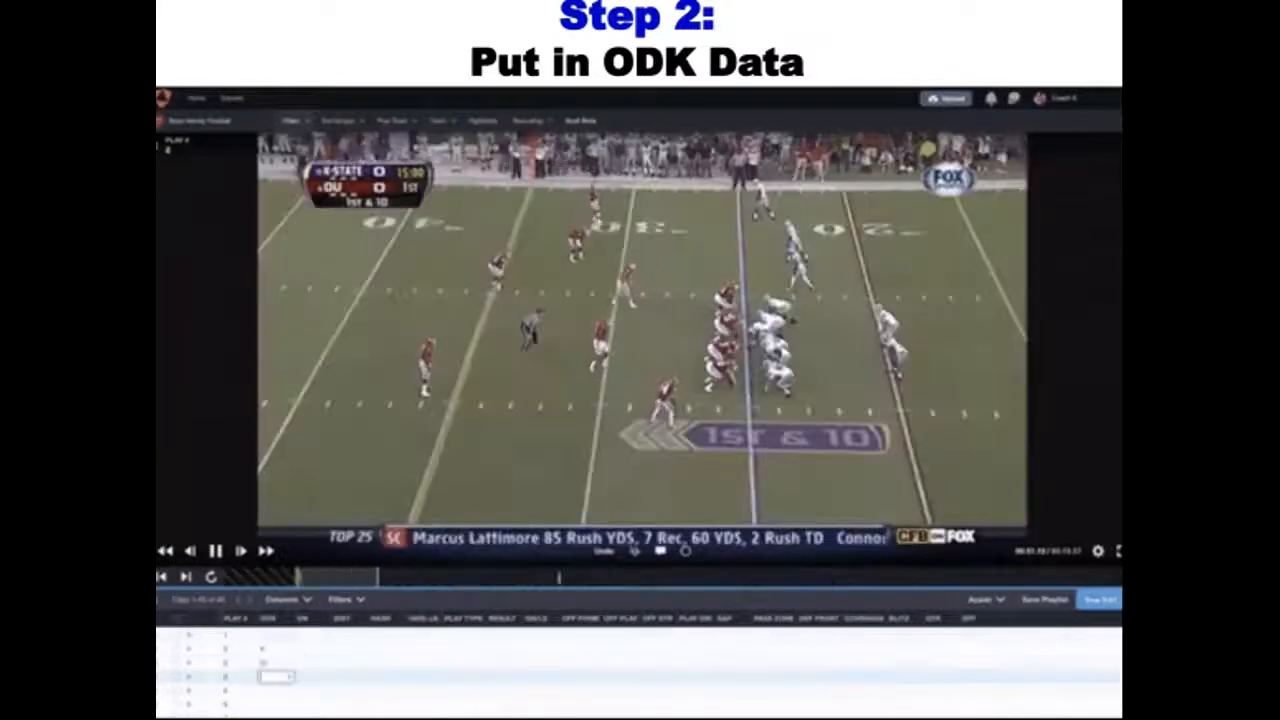
text(O)
key(Return)
text(O)
key(Return)
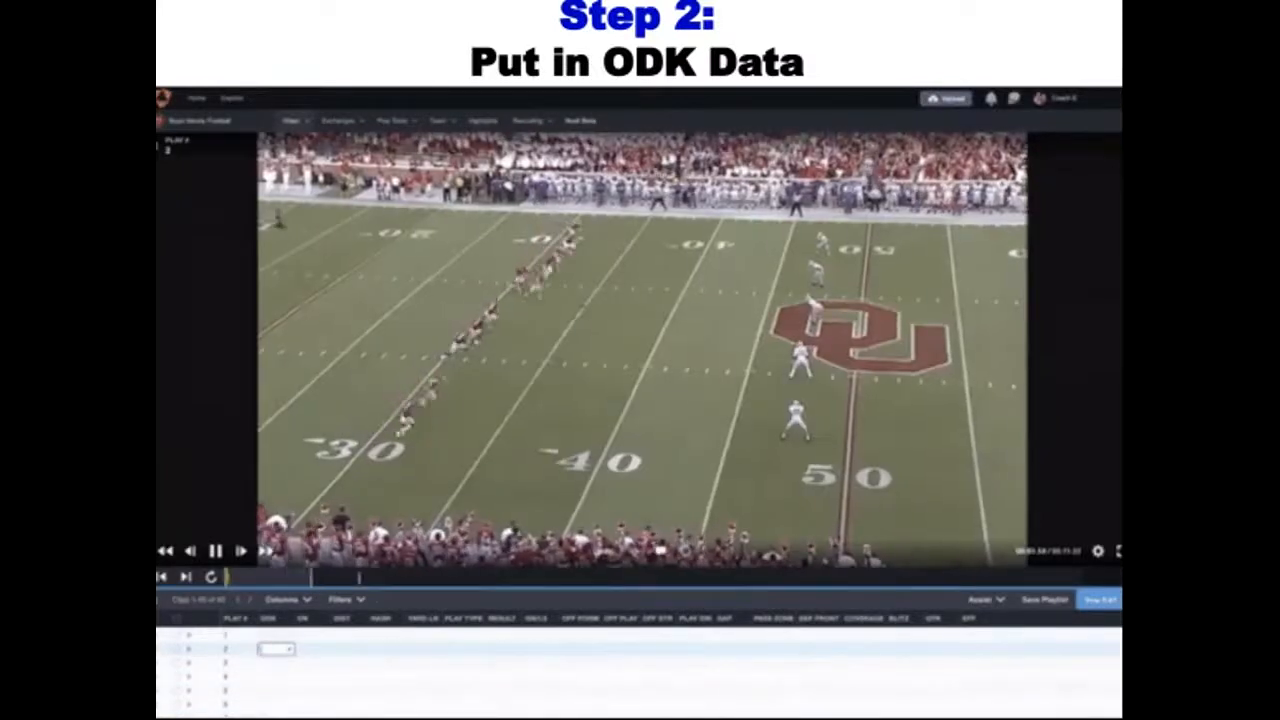
Enter K as the ODK value for play 2, followed by O for each of plays 3 to 6
text(K)
key(Return)
text(O)
key(Return)
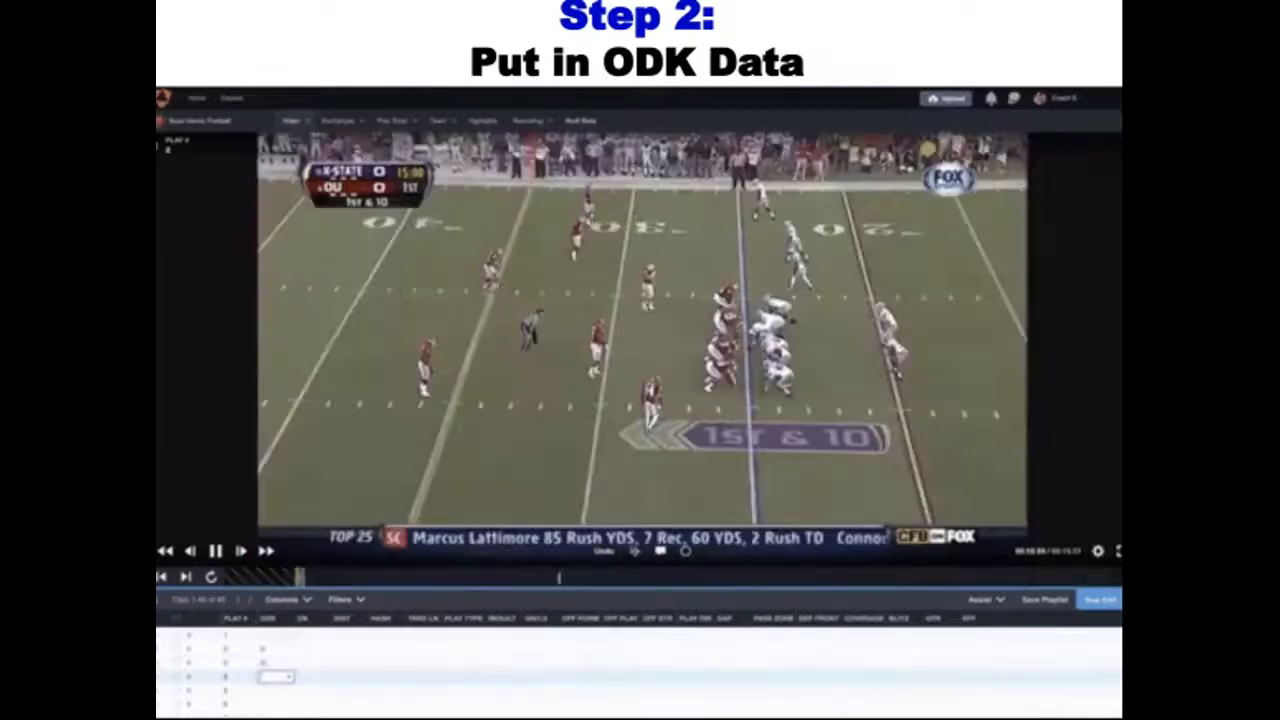
text(O)
key(Return)
text(O)
key(Return)
text(O)
key(Return)
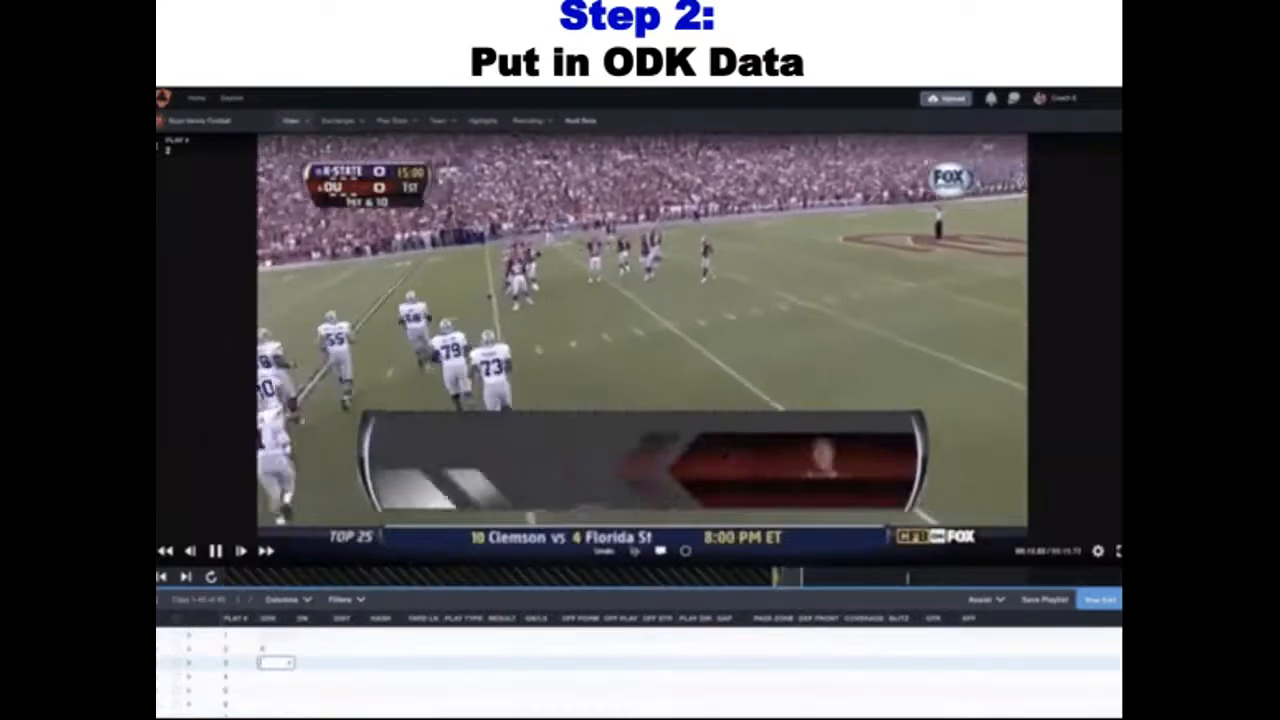
Enter O as the ODK value for each of plays 3 through 6
text(O)
key(Return)
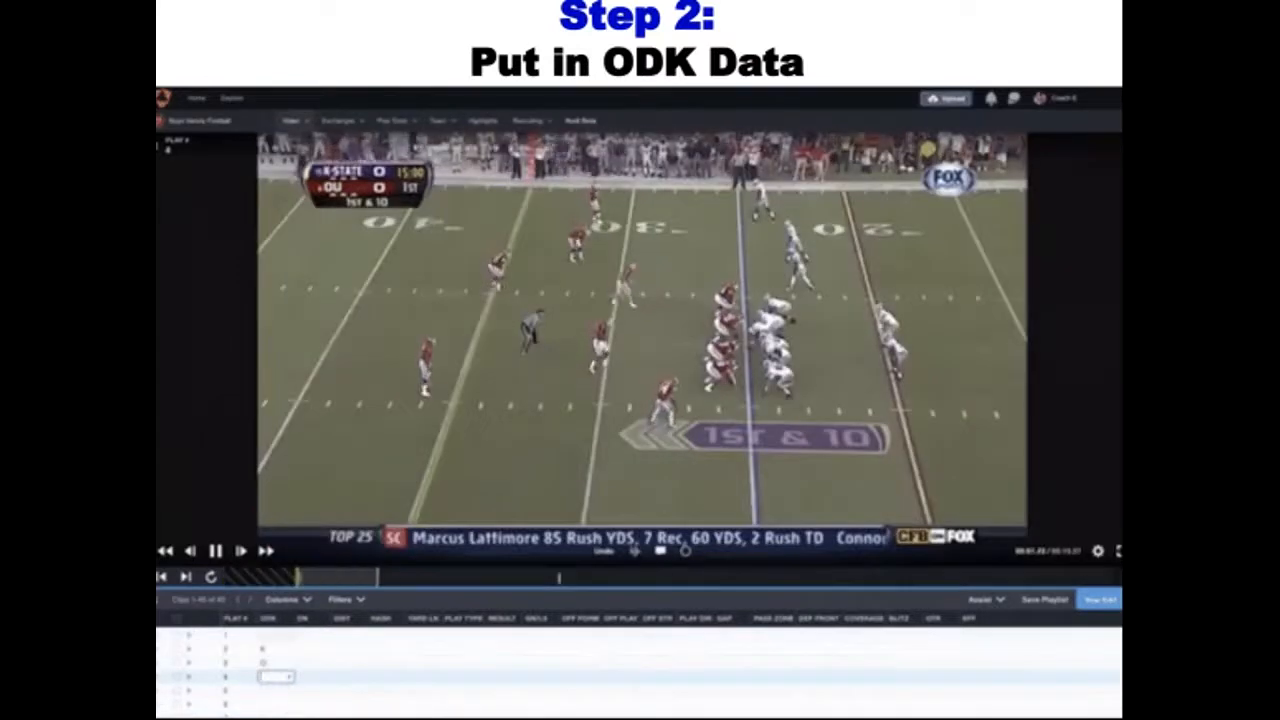
text(O)
key(Return)
text(O)
key(Return)
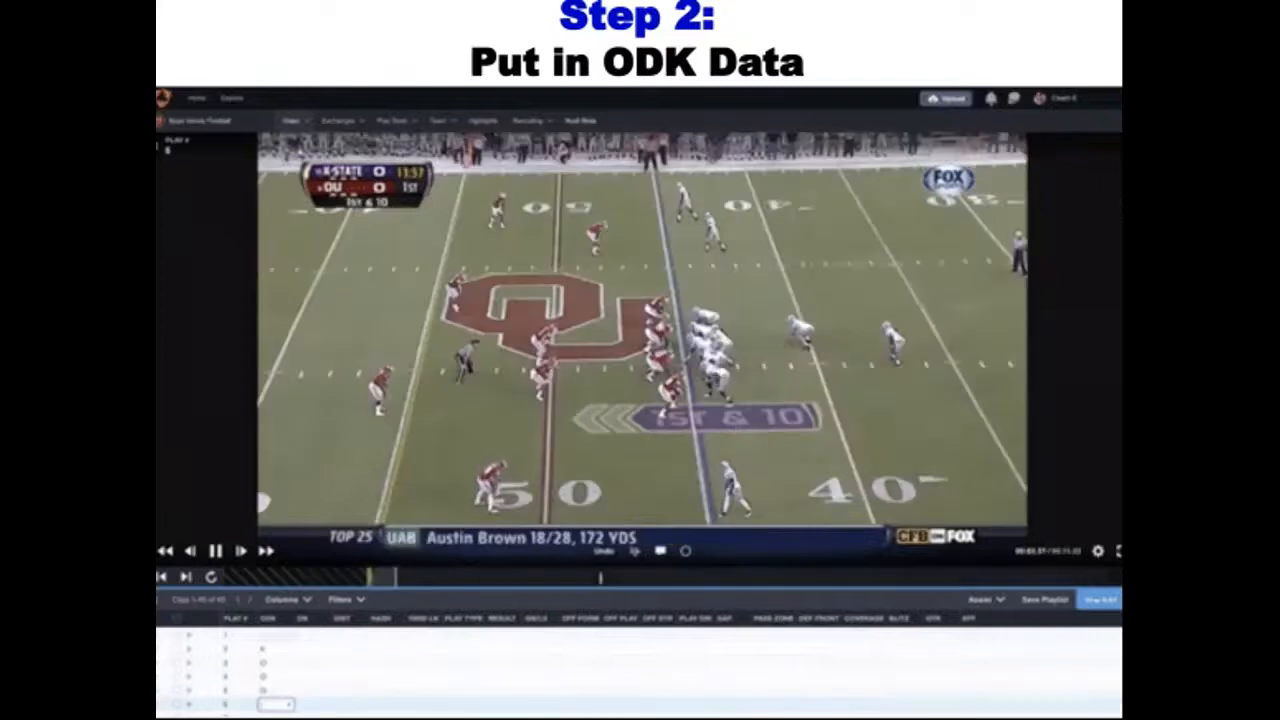
text(O)
key(Return)
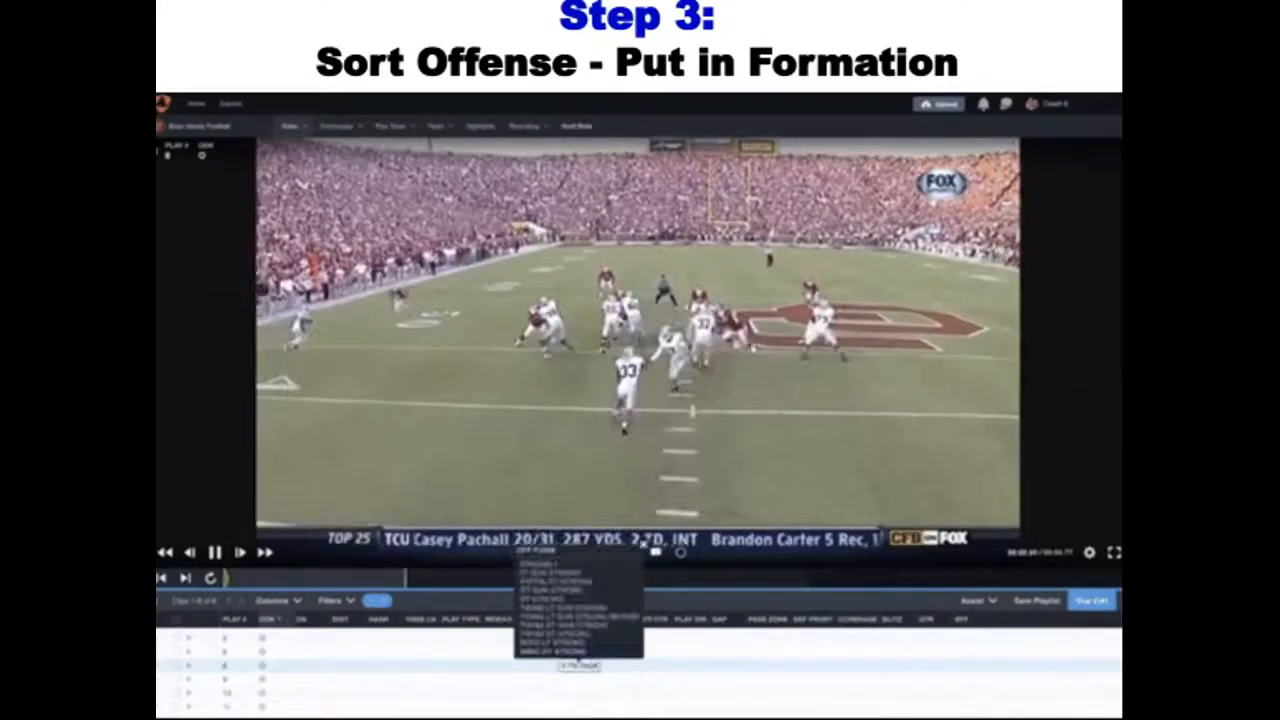
Fill in the offensive formations from play 8 on: STRONG I for play 8, ACE for 9, ACE LEFT for 10 and EMPTY for 11
key(Return)
text(ACE)
key(Return)
text(ACE)
key(Return)
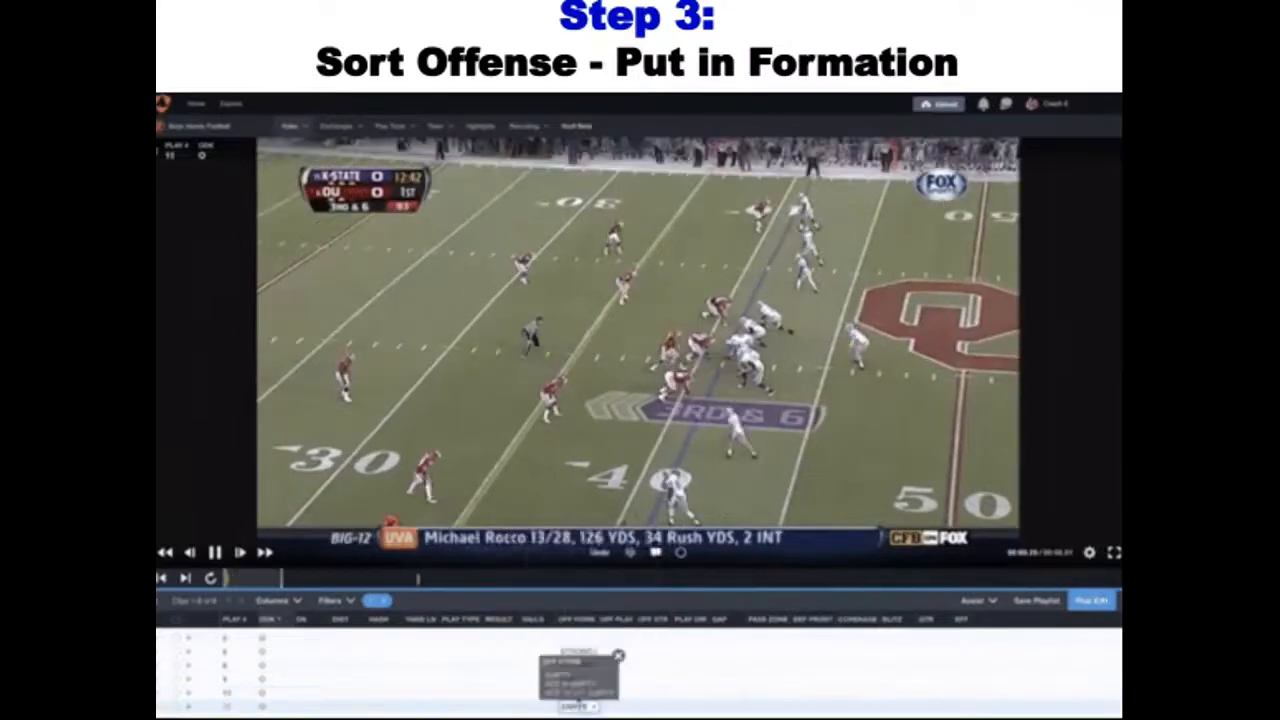
key(Return)
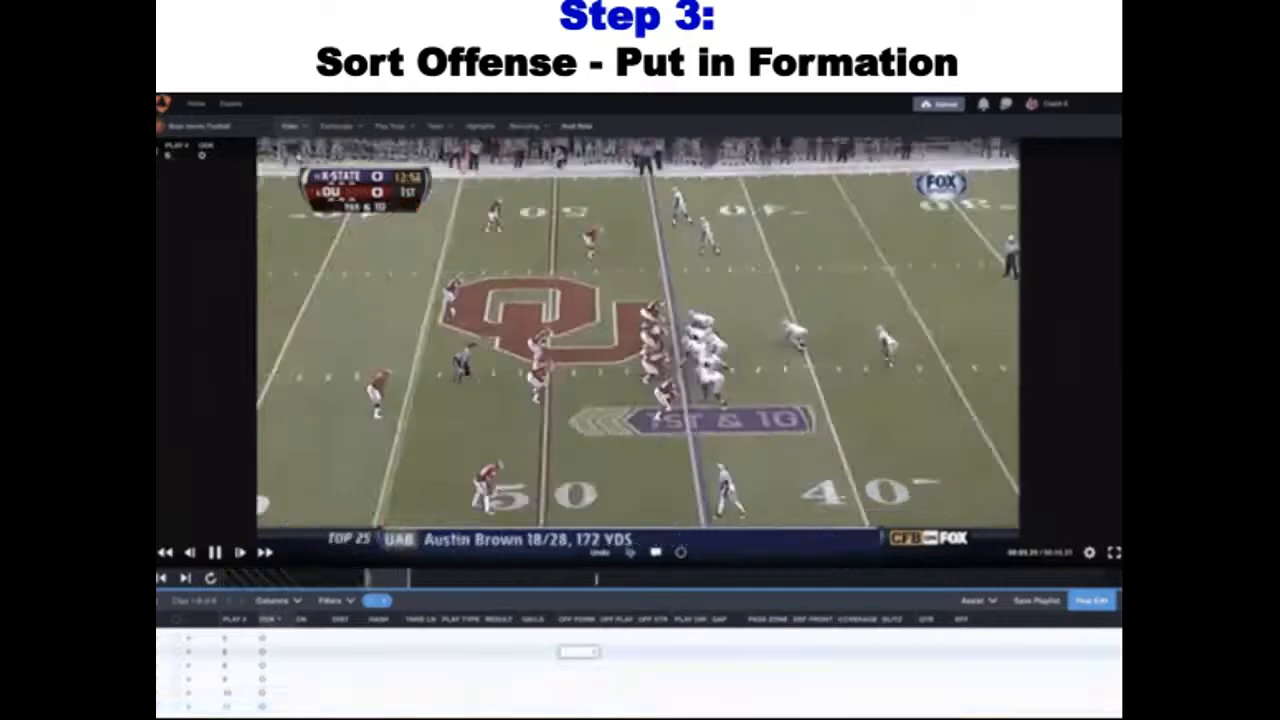
Enter the offensive formation of each play: STRONG I for 6 and 8, ACE for 9, ACE LEFT for 10 and EMPTY for 11
key(Return)
text(STRONG)
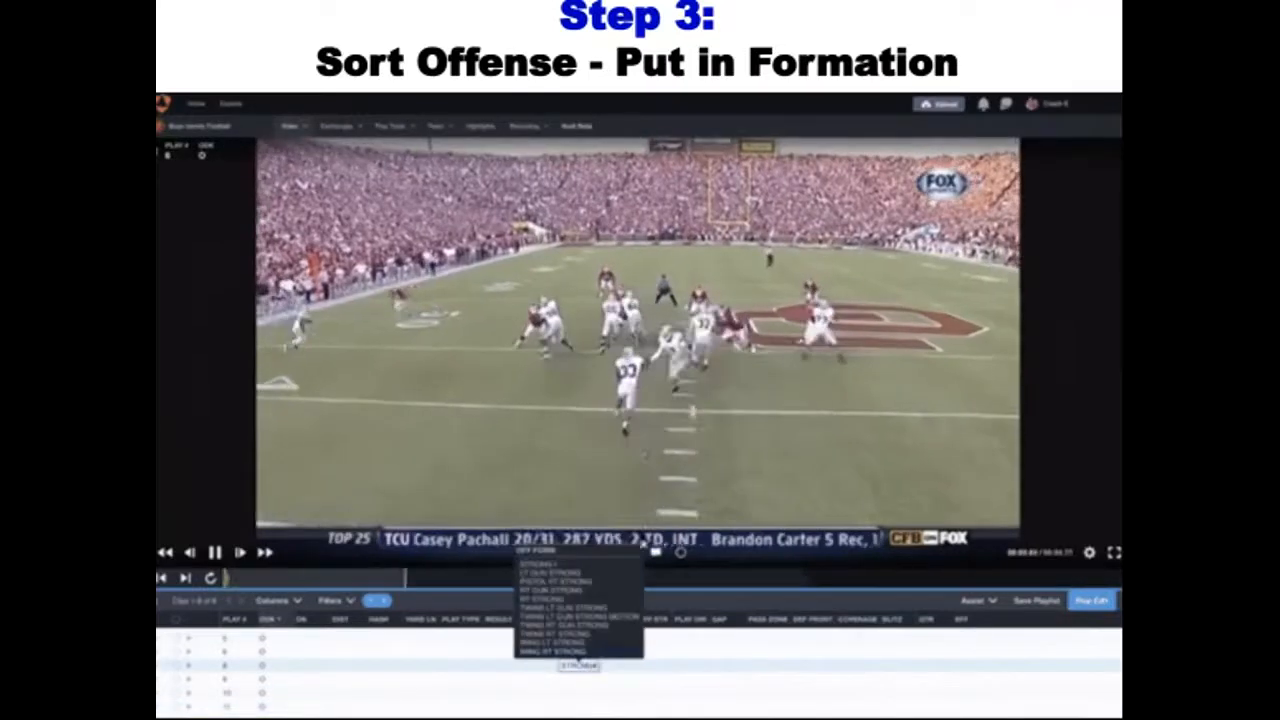
key(Return)
text(ACE)
key(Return)
text(ACE LEFT)
key(Return)
text(EMPTY)
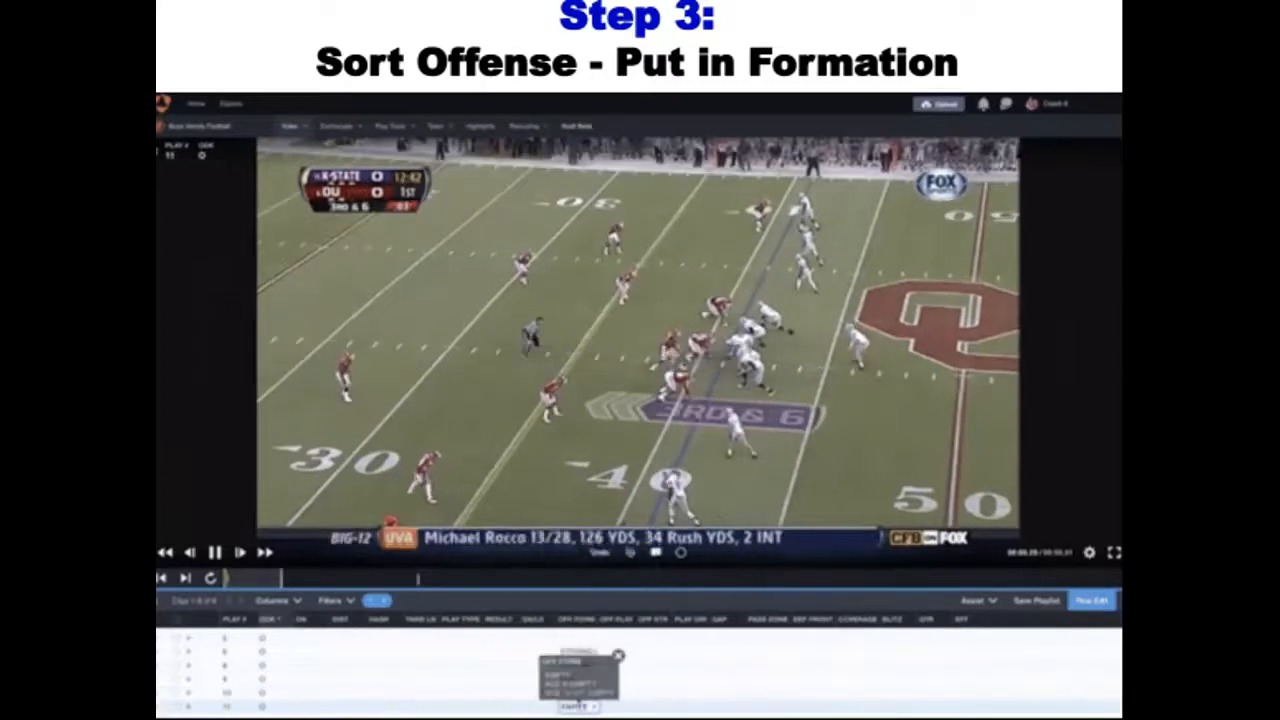
key(Return)
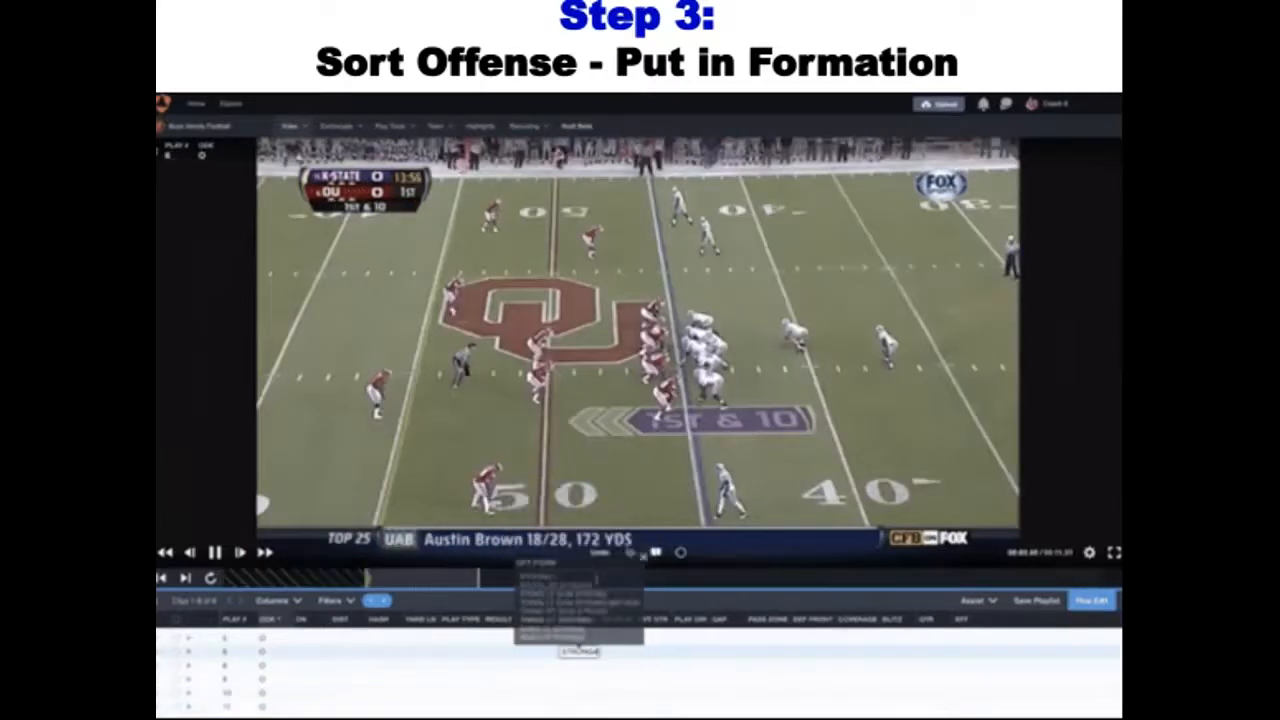
Record STRONG I as the offensive formation of plays 6 and 8, followed by ACE, ACE LEFT and EMPTY for plays 9 to 11
key(Return)
text(STRONG)
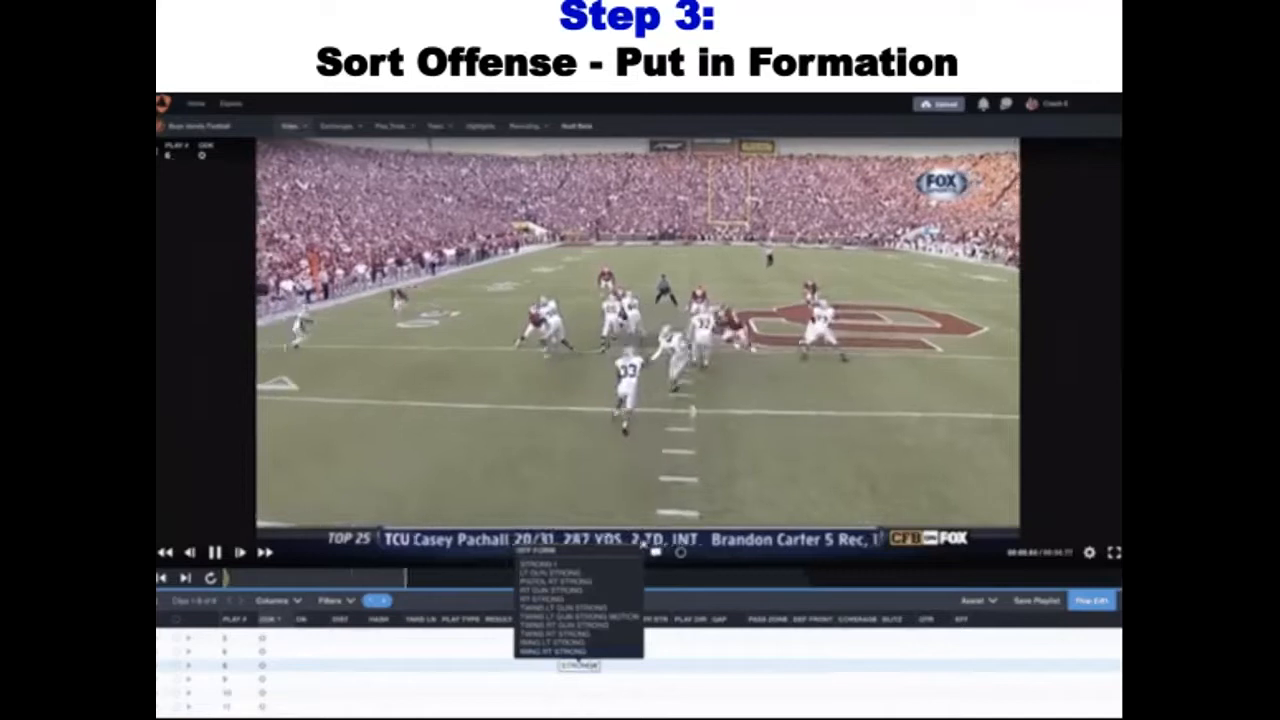
key(Return)
text(ACE)
key(Return)
text(ACE LEFT)
key(Return)
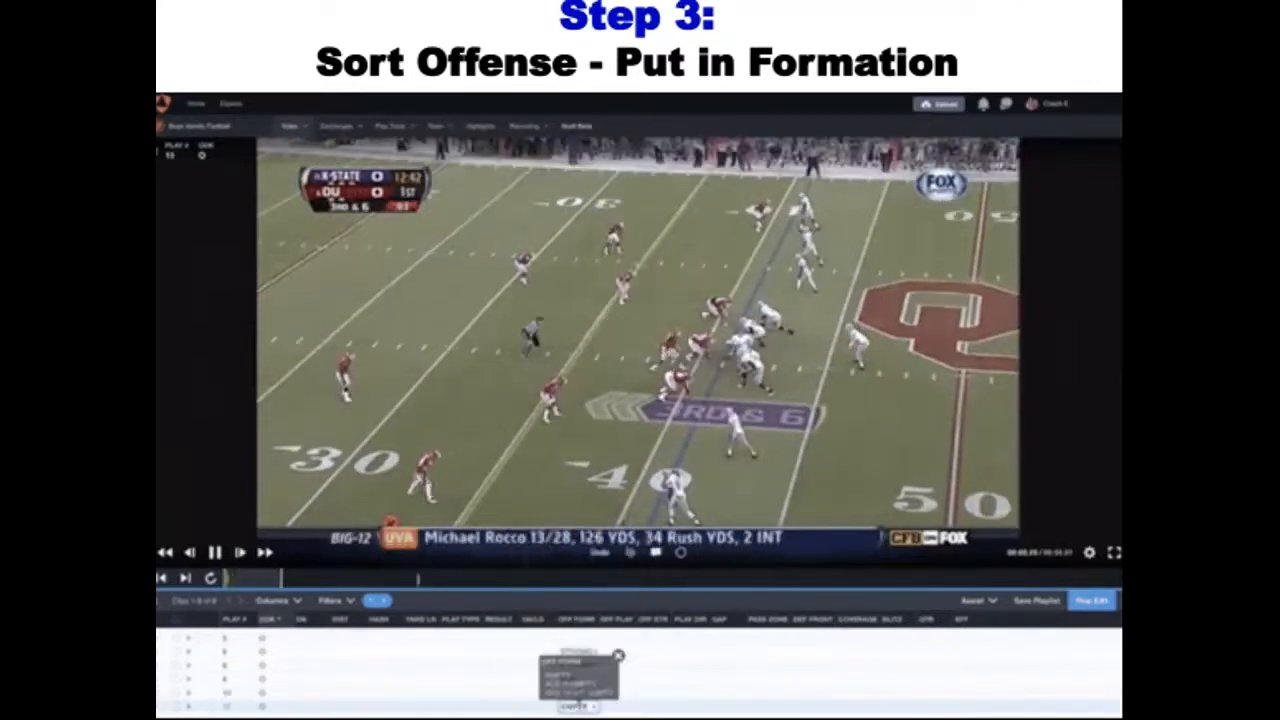
key(Return)
Tag the offensive formations of plays 6 to 11 in order as STRONG I, STRONG I, ACE, ACE LEFT and EMPTY
key(Return)
text(STRONG I)
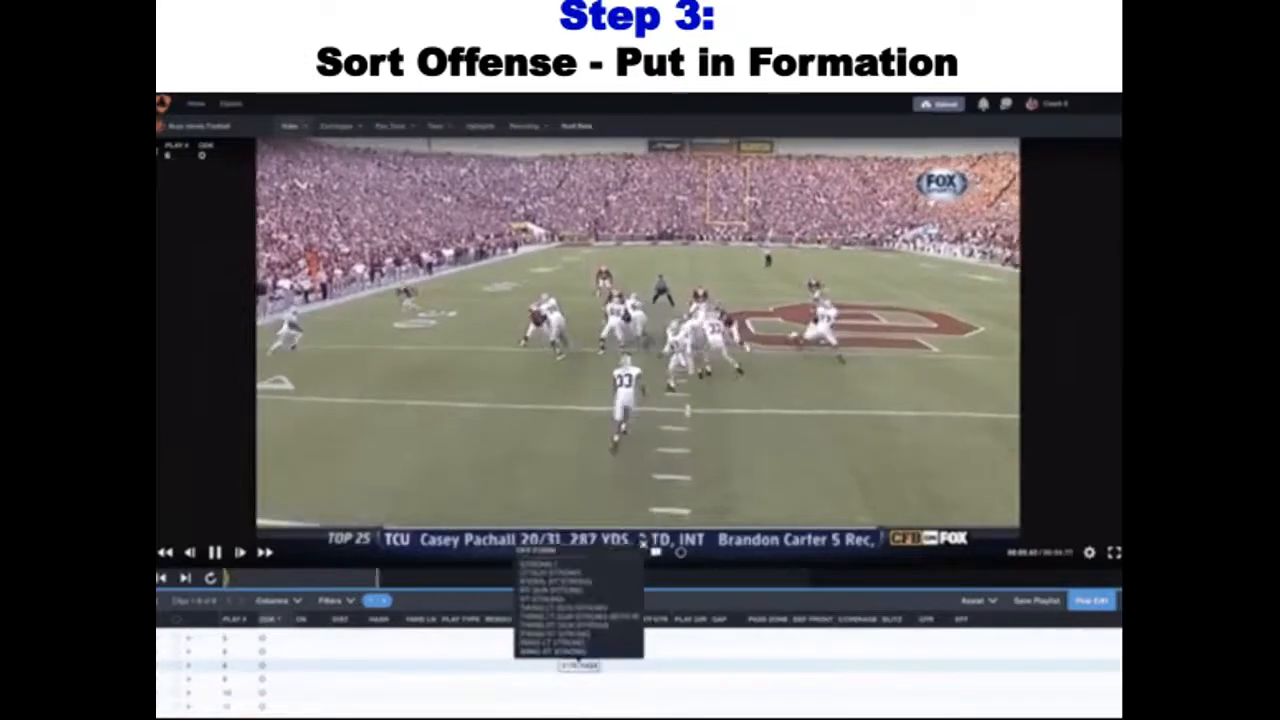
key(Return)
text(GUN)
key(Return)
text(ACE)
key(Return)
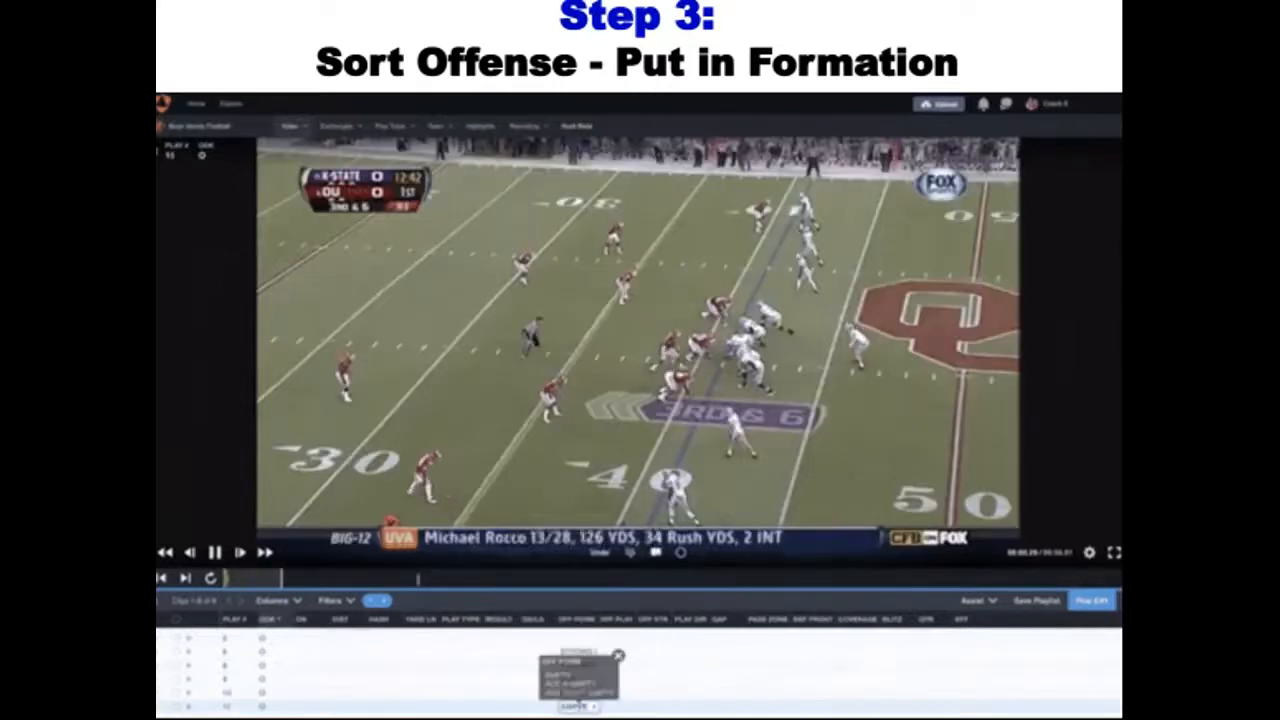
Classify plays 6 and 8 as STRONG I in the OFF FORM column, play 9 as ACE, play 10 as ACE LEFT and play 11 as EMPTY
key(Return)
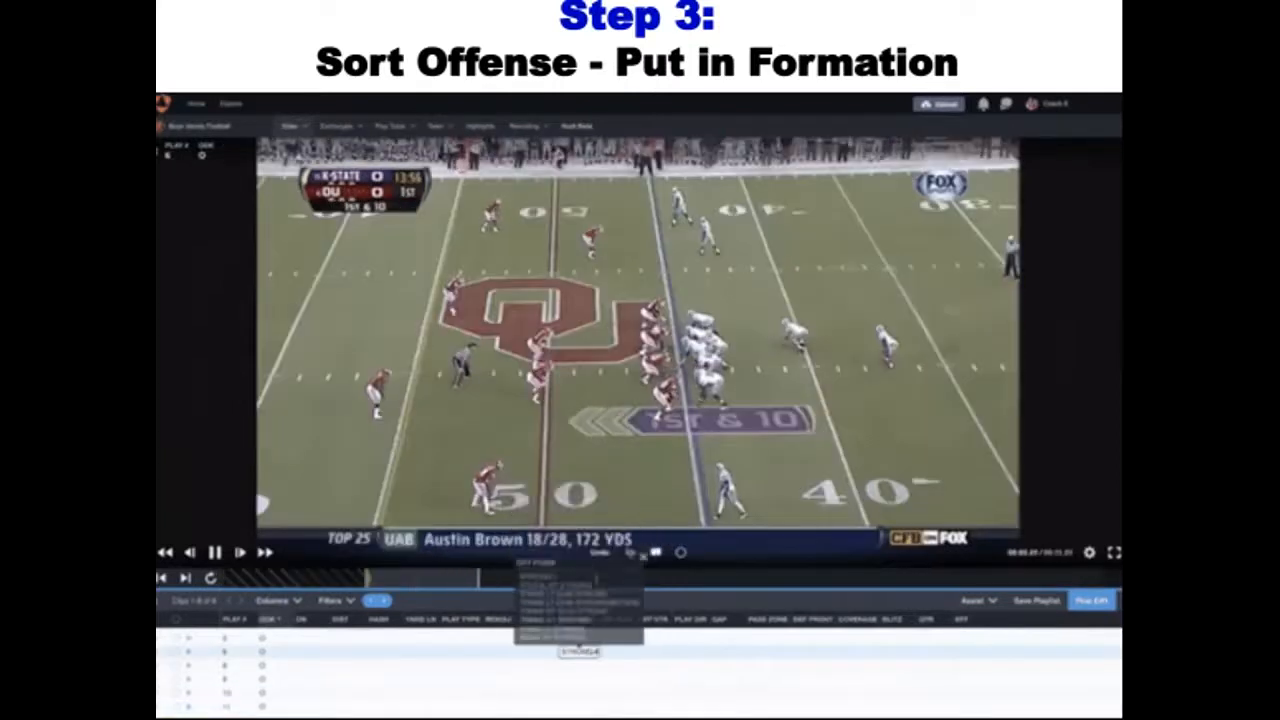
key(Return)
text(STRONG I)
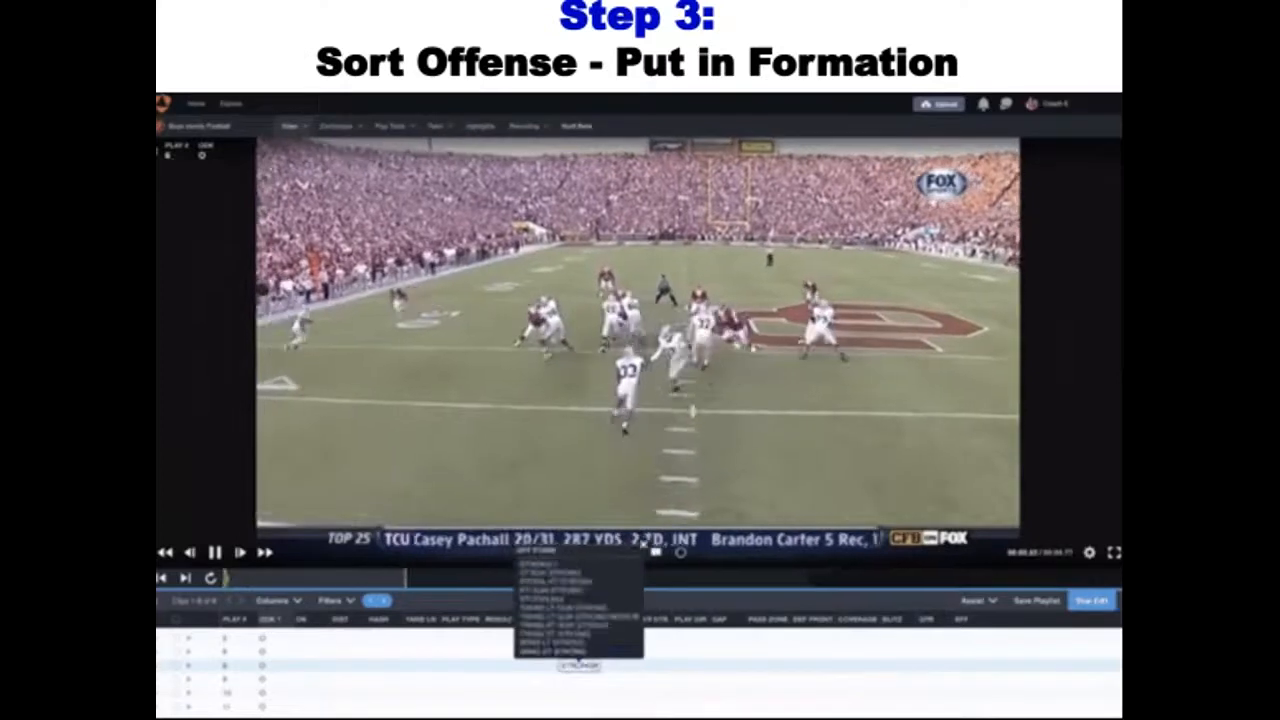
key(Return)
text(ACE)
key(Return)
text(ACE LEFT)
key(Return)
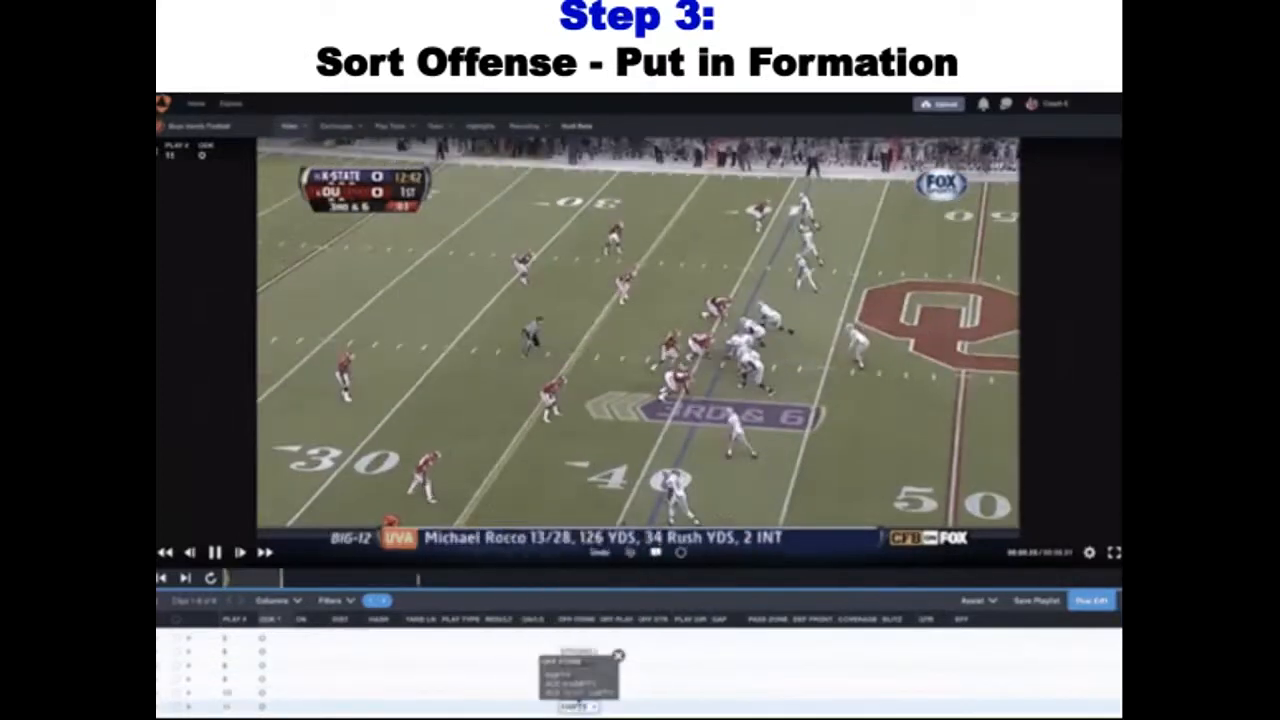
Set the OFF FORM values to STRONG I for plays 6 and 8, ACE for 9, ACE LEFT for 10 and EMPTY for 11
key(Return)
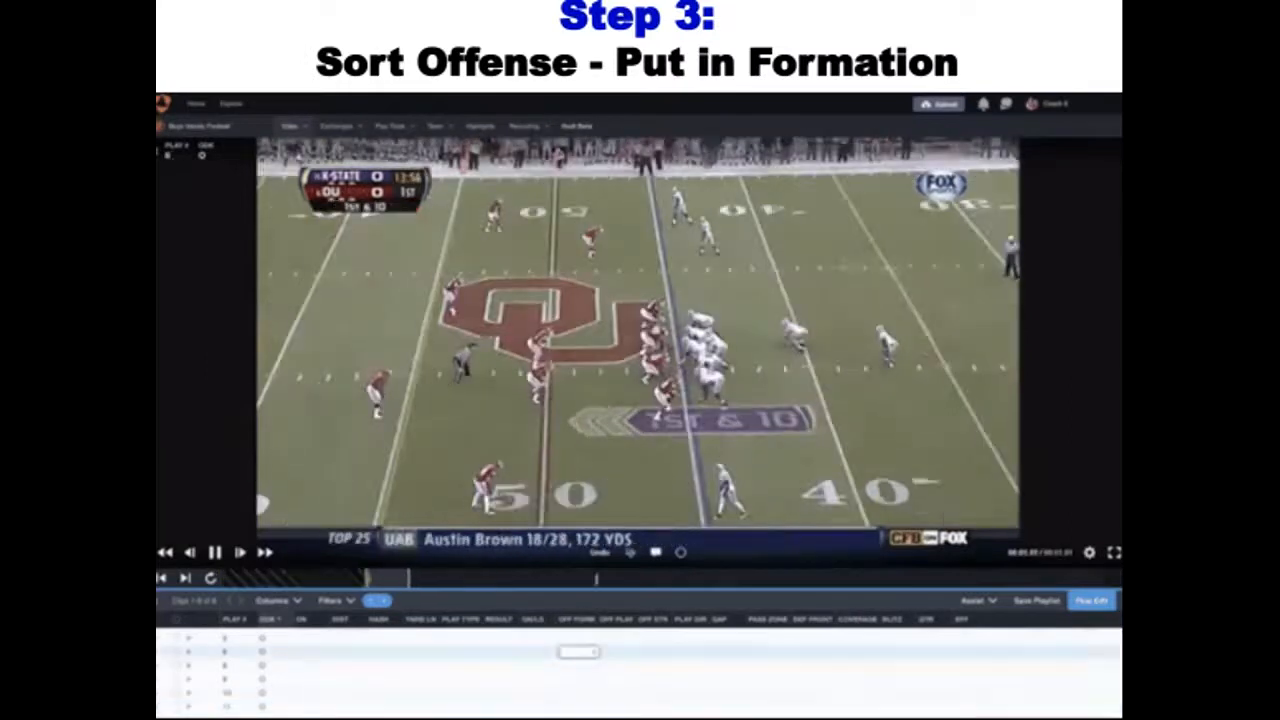
key(Return)
text(STRONG I)
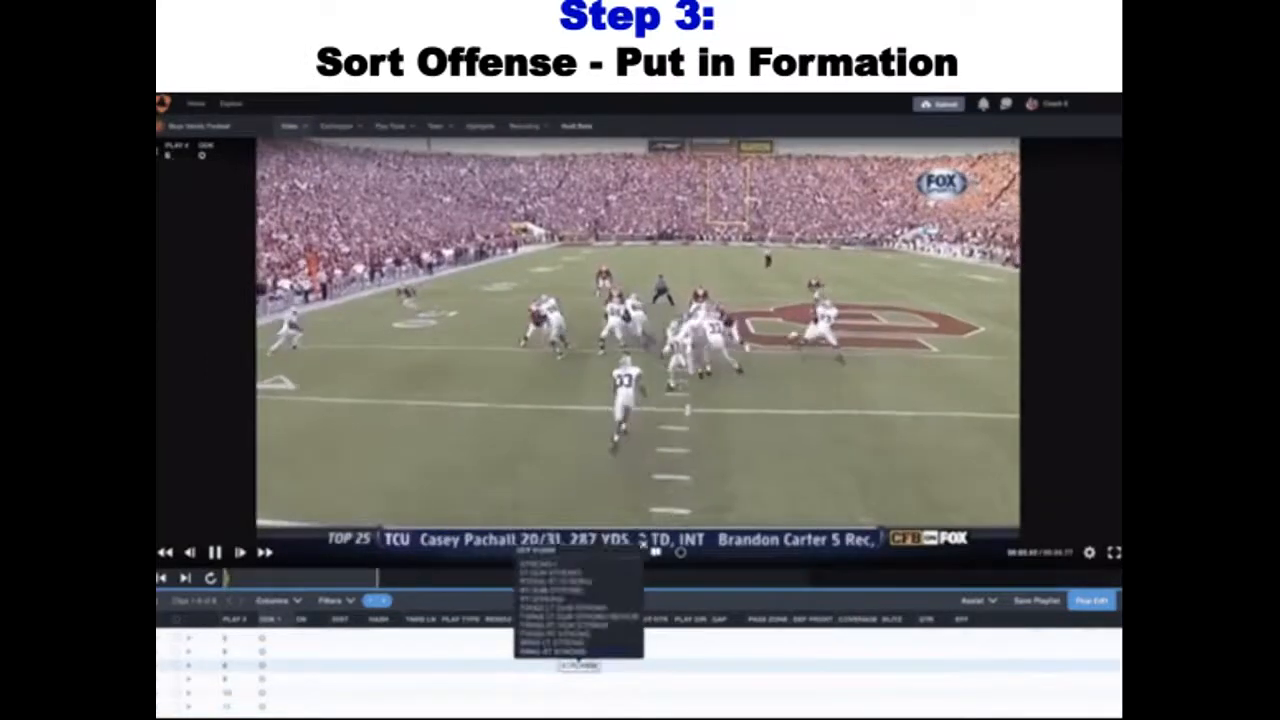
key(Return)
text(ACE)
key(Return)
text(ACE LEFT)
key(Return)
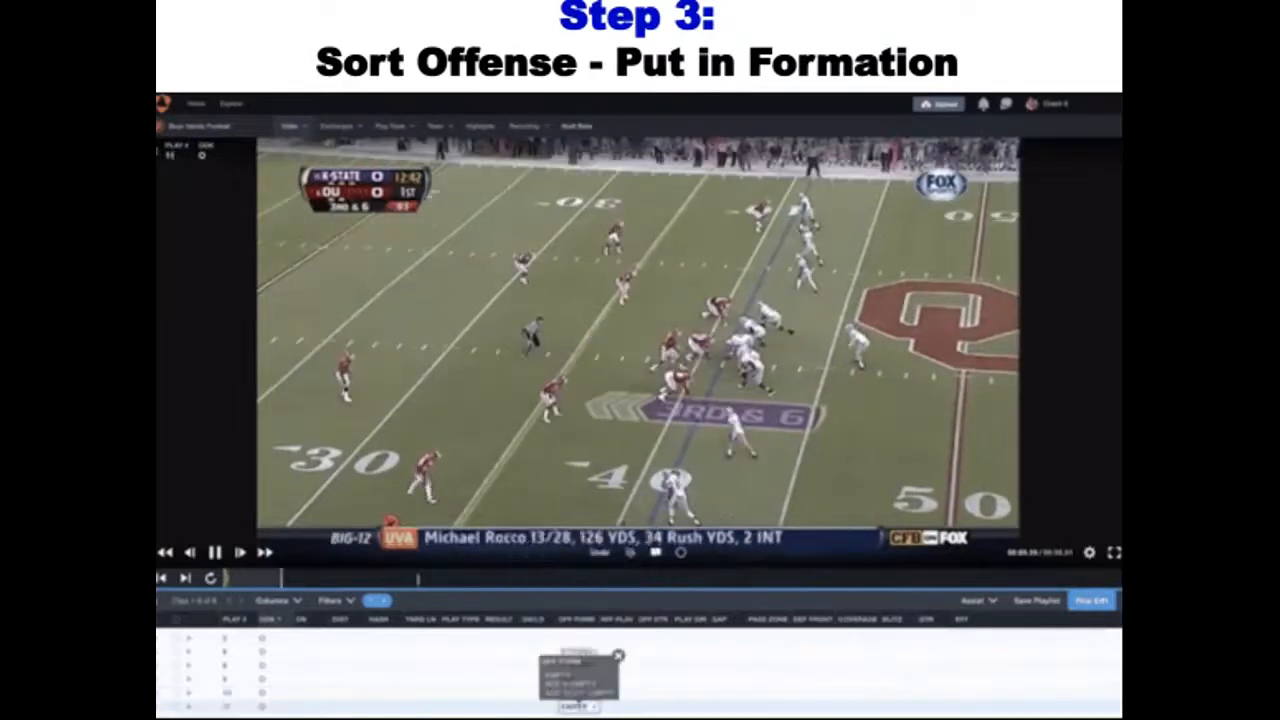
key(Return)
Complete the OFF FORM column through play 11, using STRONG I for play 8, ACE for 9, ACE LEFT for 10 and EMPTY for 11
text(STRONG I)
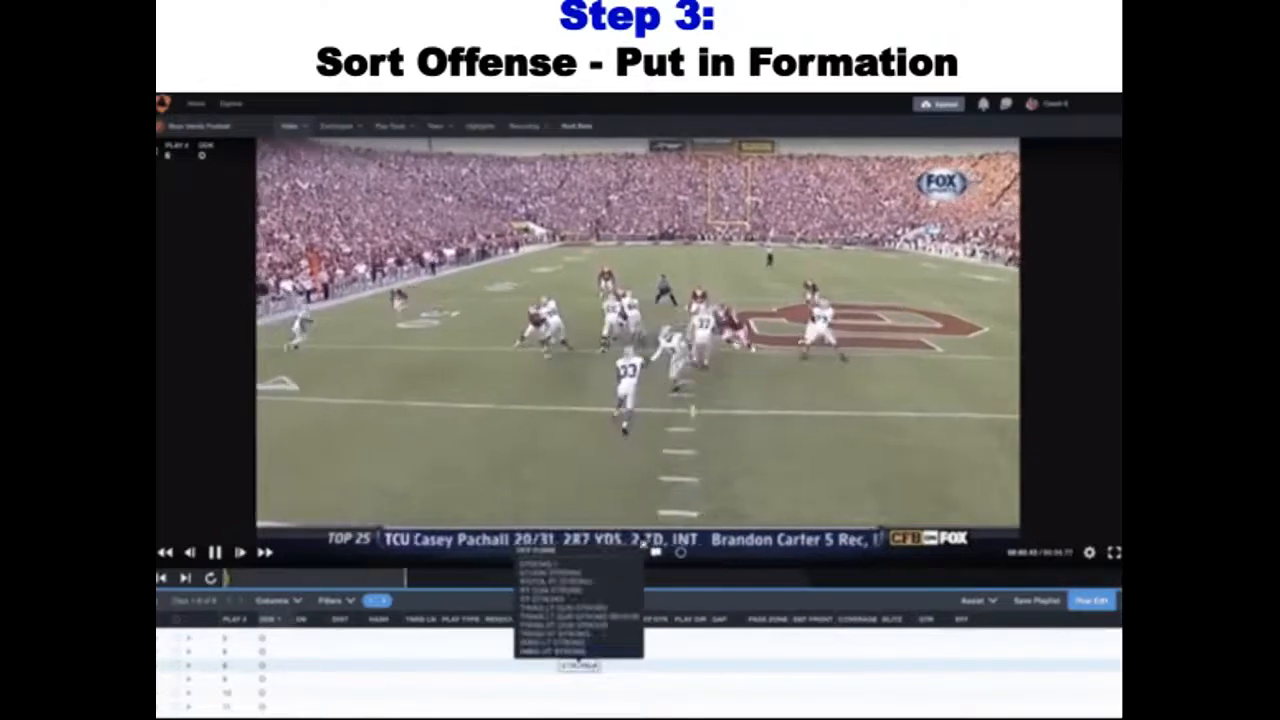
key(Return)
text(ACE)
key(Return)
text(ACE LEFT)
key(Return)
text(EMPTY)
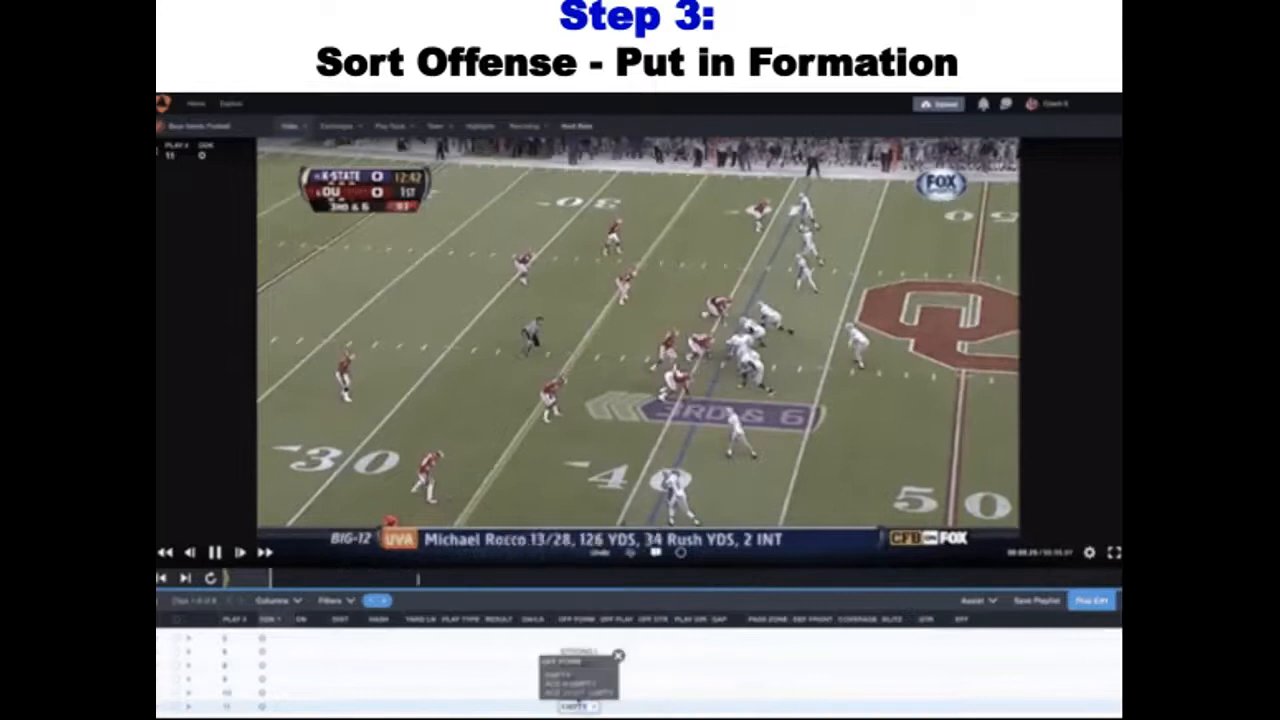
key(Return)
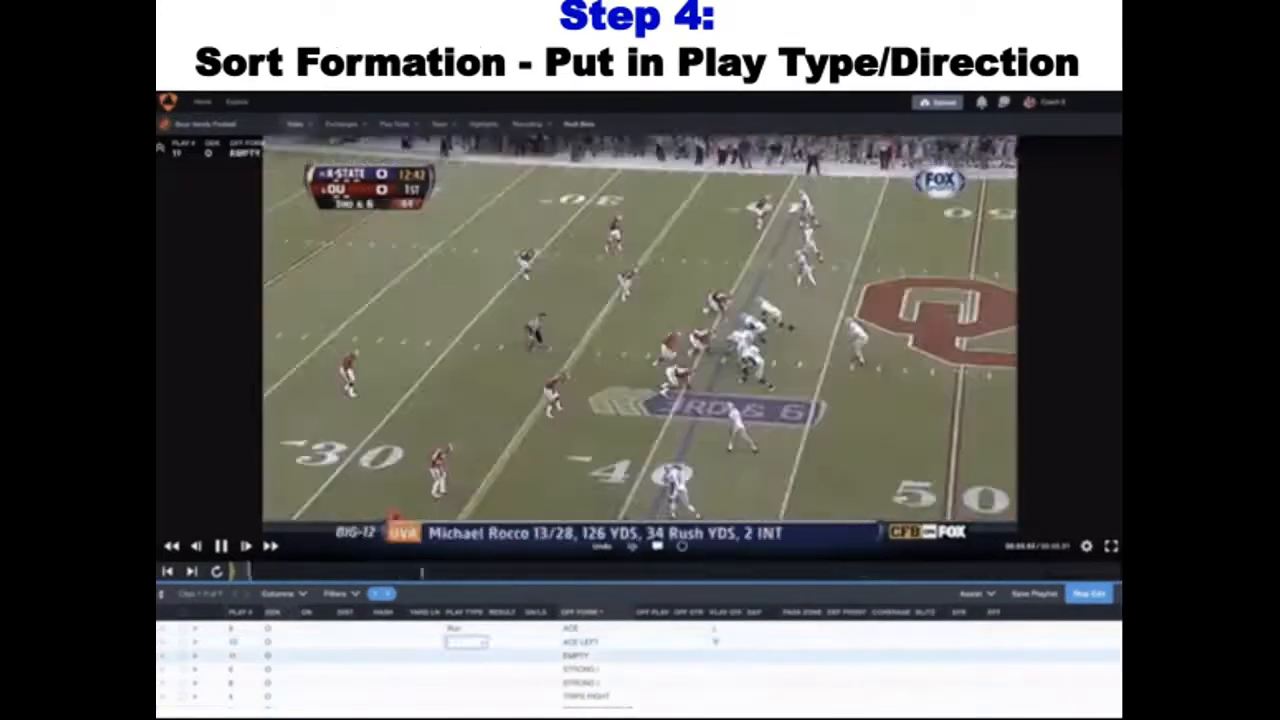
Set the play type to Pass for the ACE LEFT play and to Run for the EMPTY play
text(Pass)
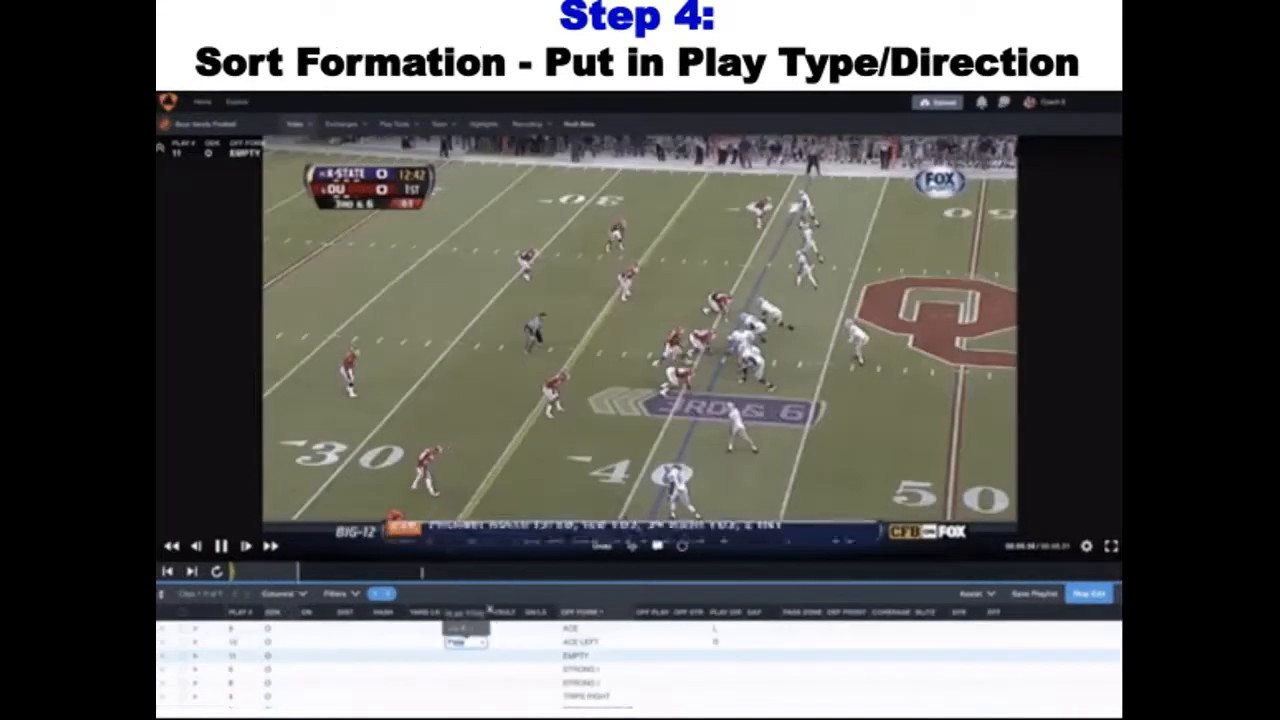
key(Return)
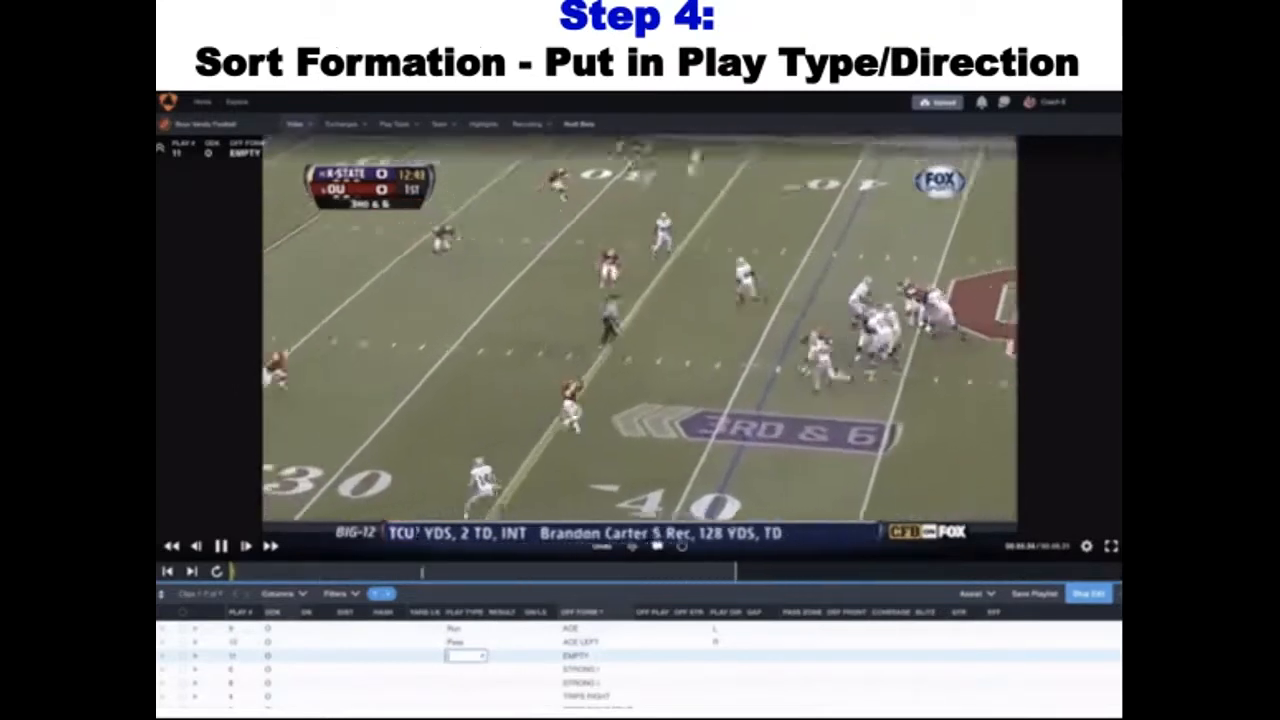
text(r)
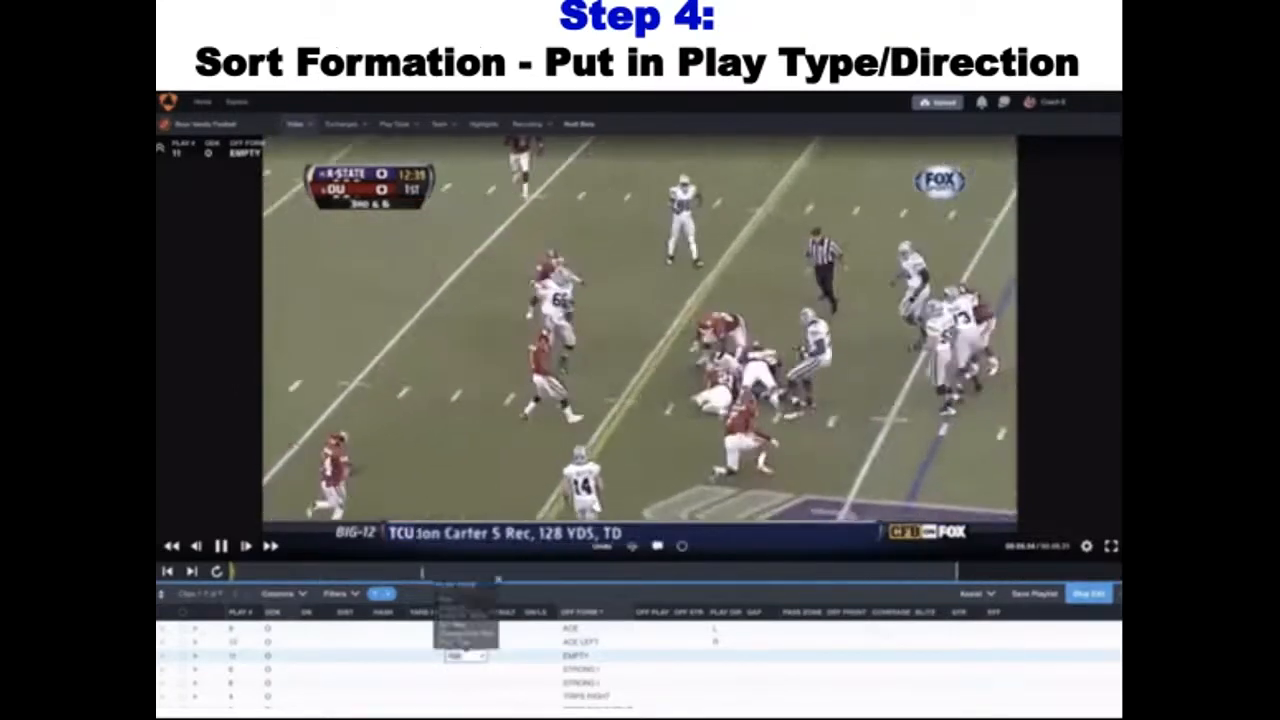
key(Tab)
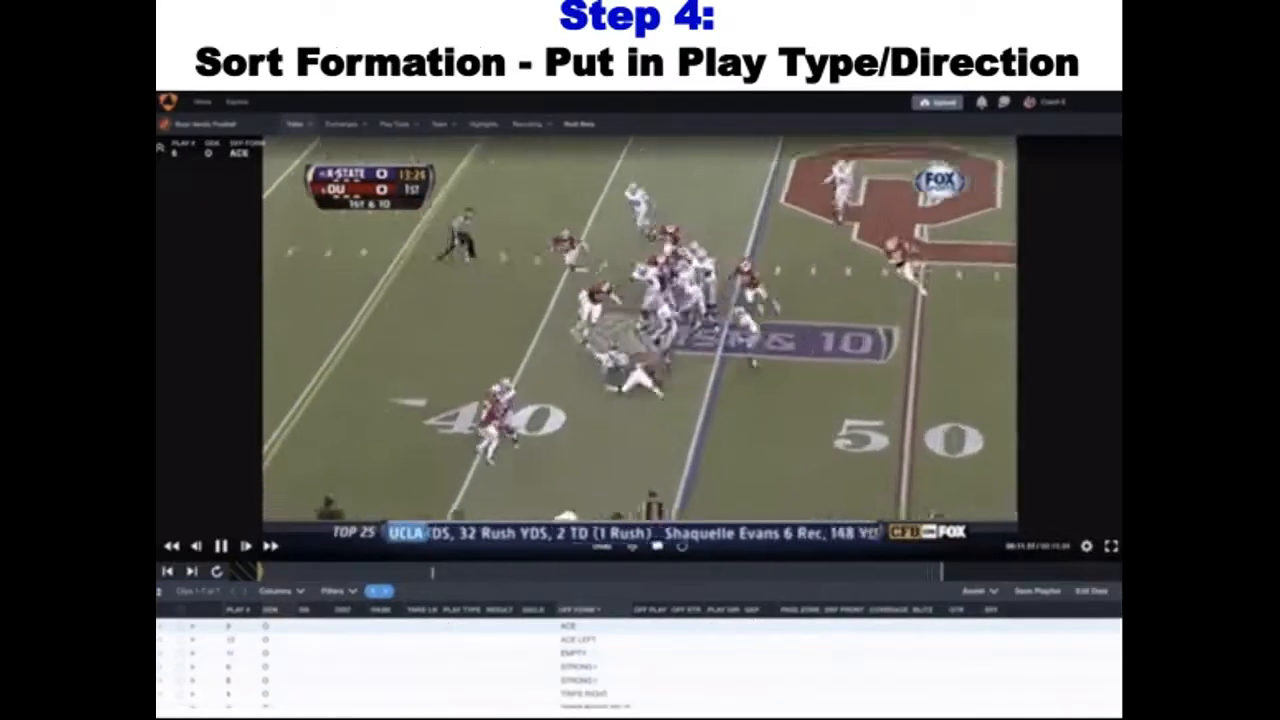
Enter Run as the play type and L as the play direction for the ACE play
double_click(465, 626)
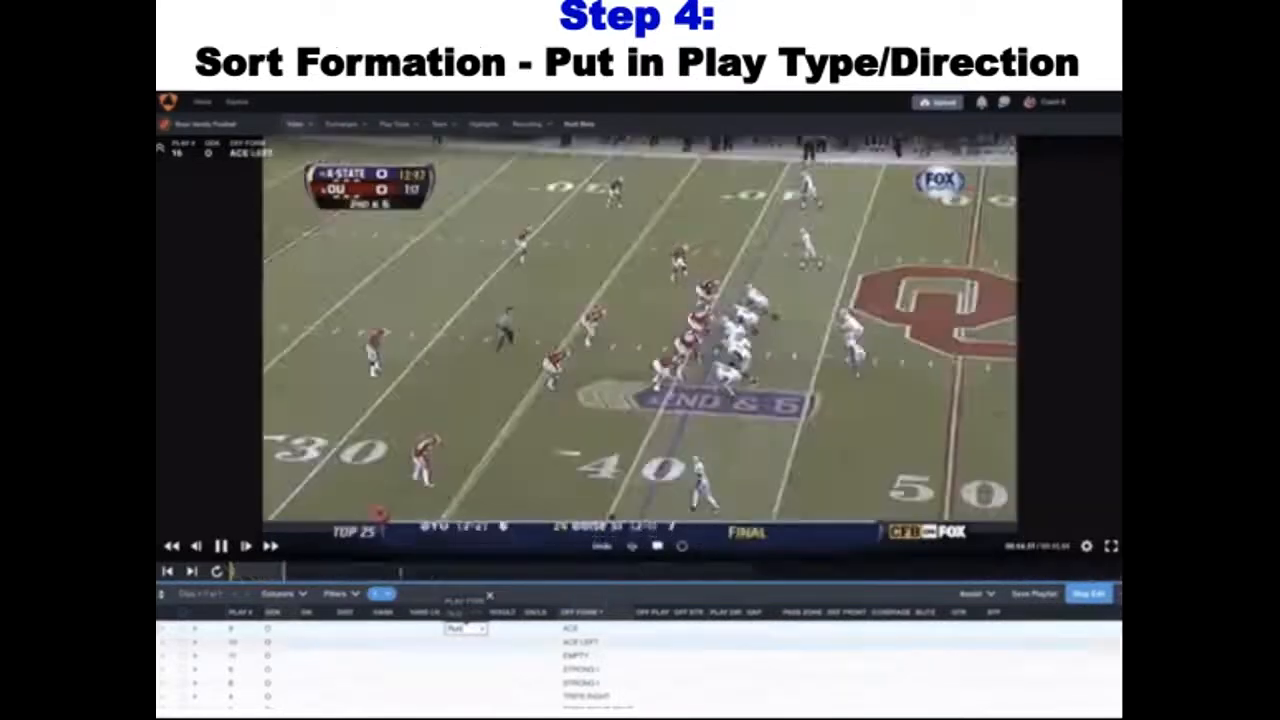
key(Return)
click(728, 629)
text(L)
key(Return)
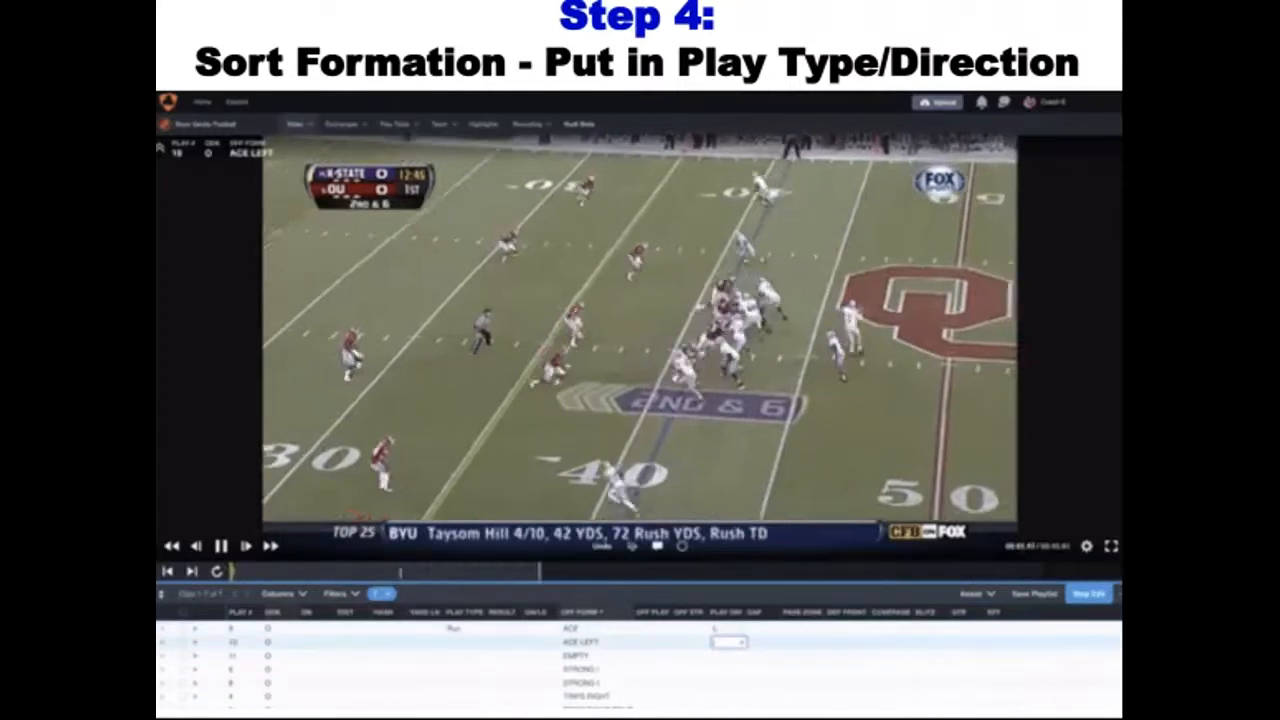
Give the ACE LEFT play direction R and play type Pass, and set the EMPTY play's type to Run
text(R)
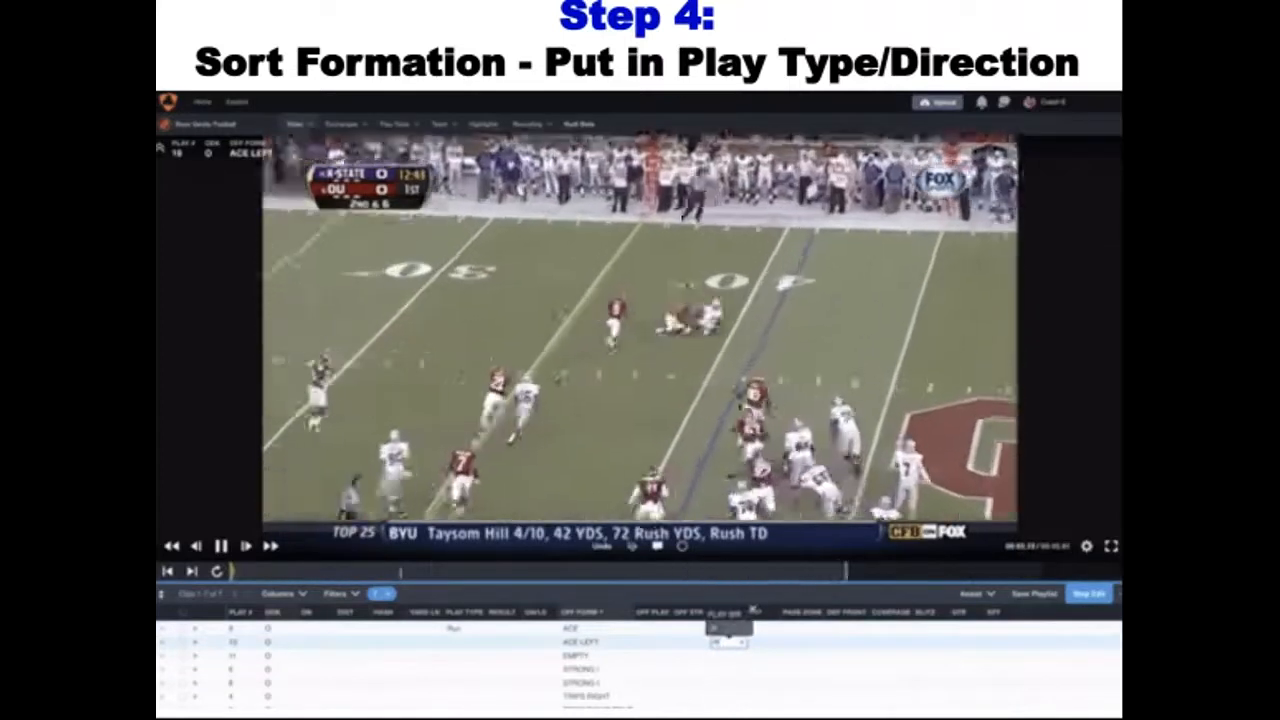
key(Return)
click(465, 643)
text(Pass)
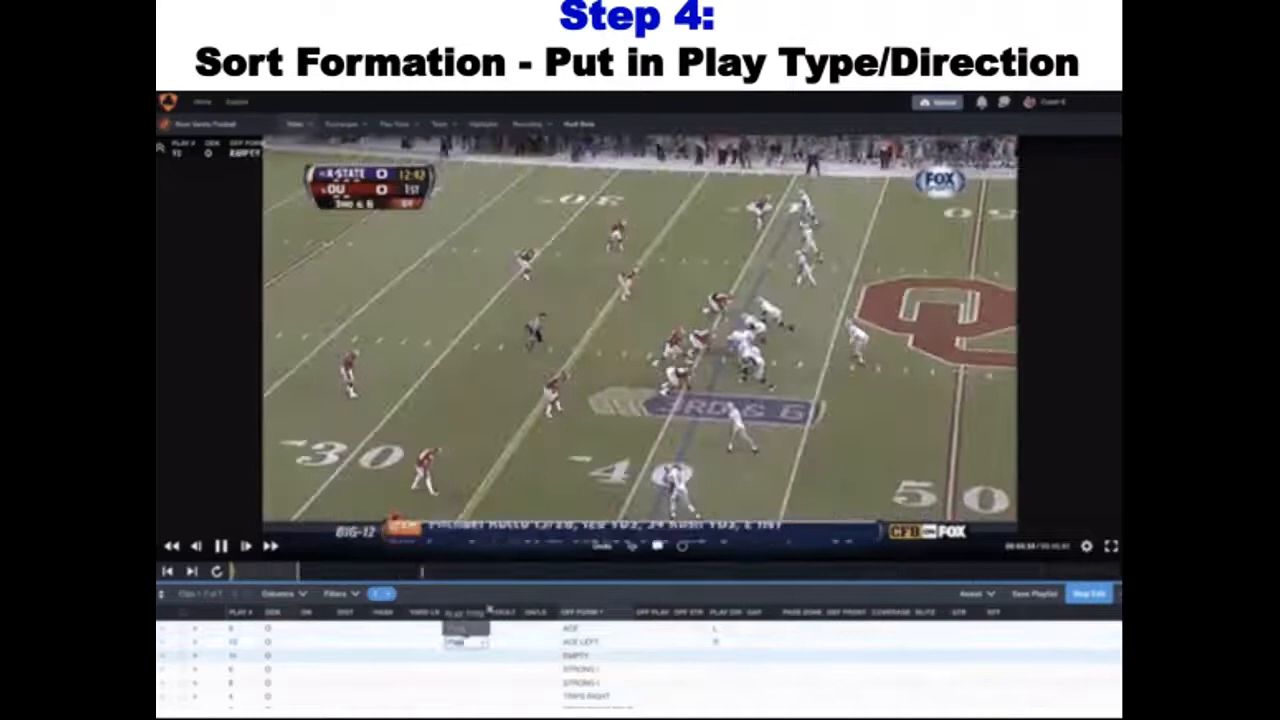
key(Return)
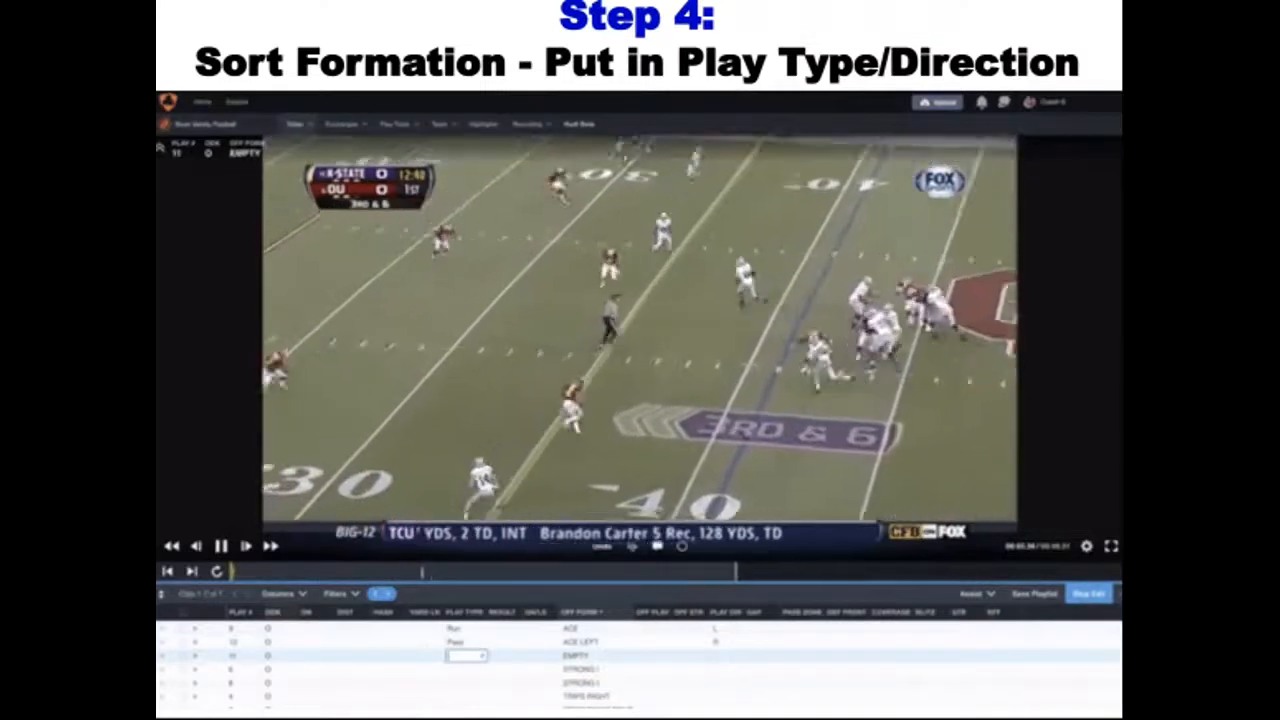
text(r)
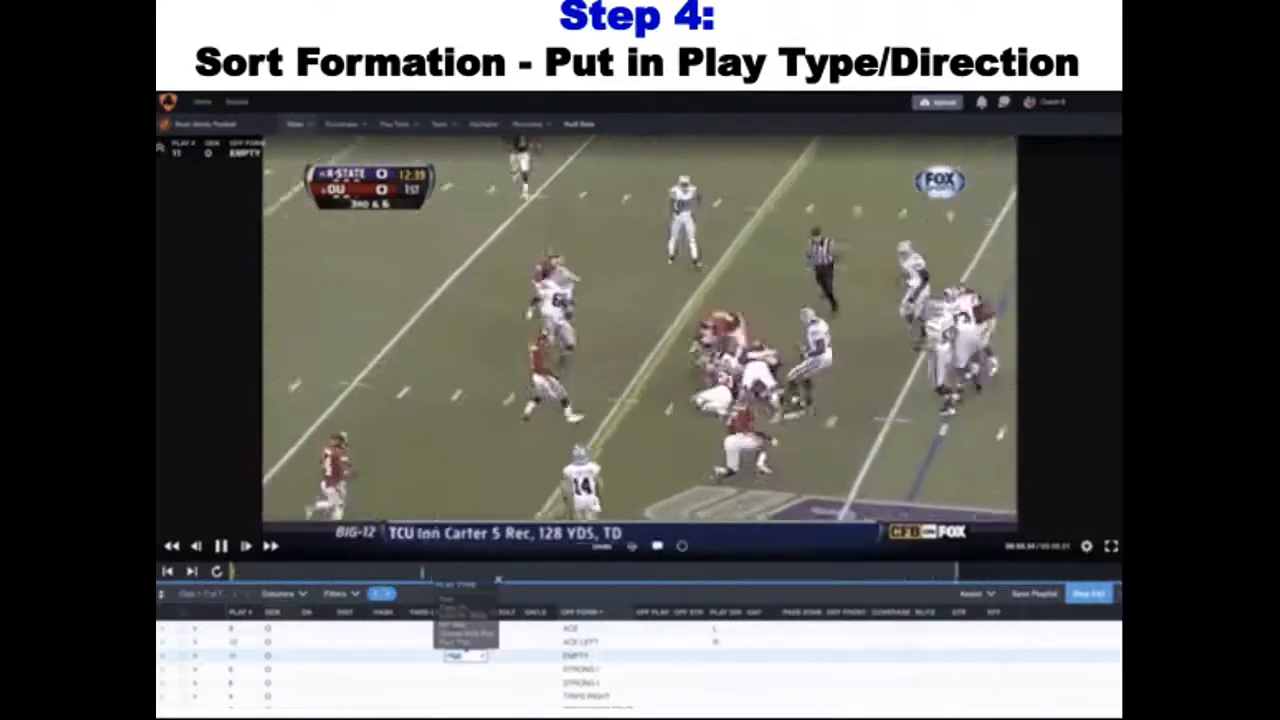
key(Tab)
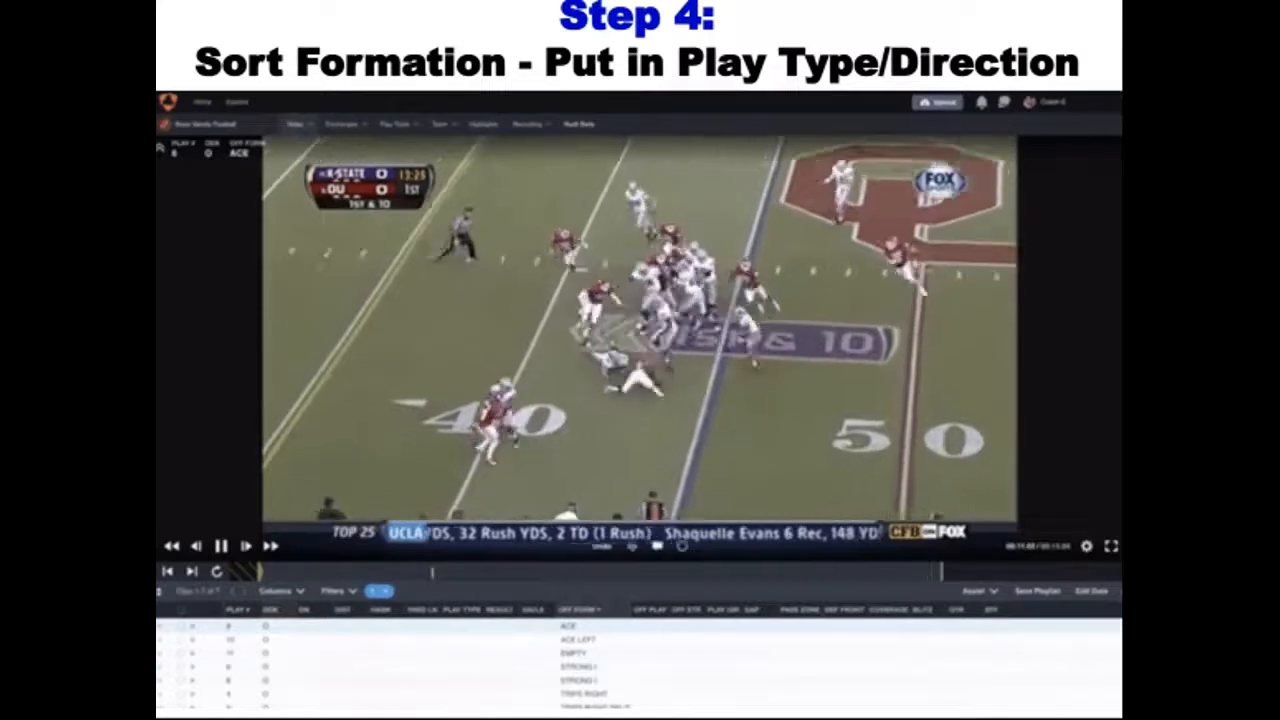
Record the first ACE formation play as a Run with play direction L
double_click(464, 626)
text(Run)
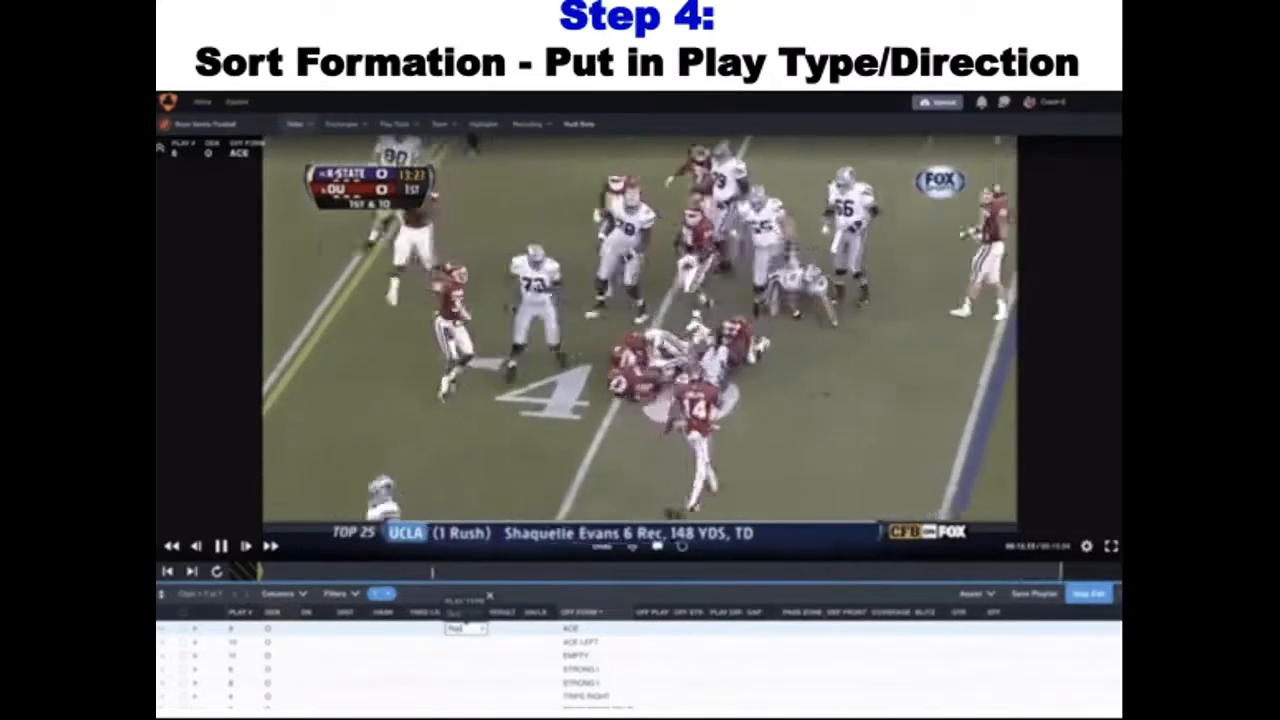
key(Return)
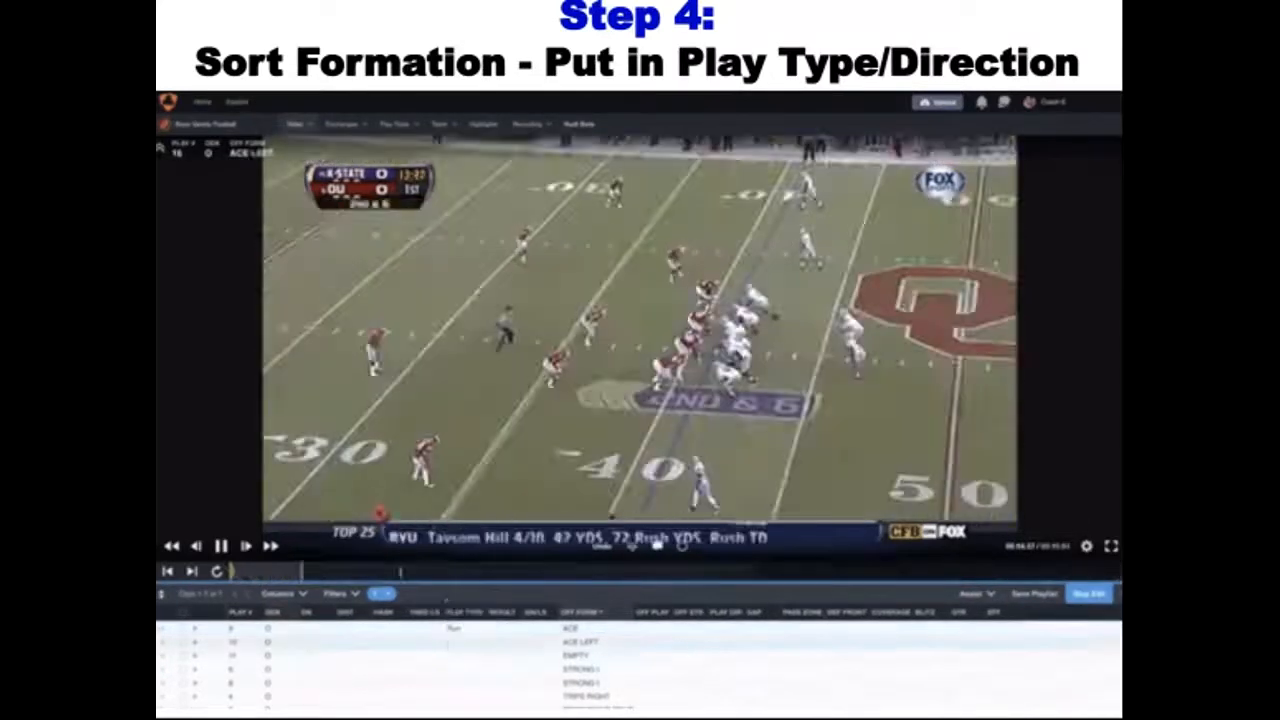
click(729, 628)
text(L)
key(Return)
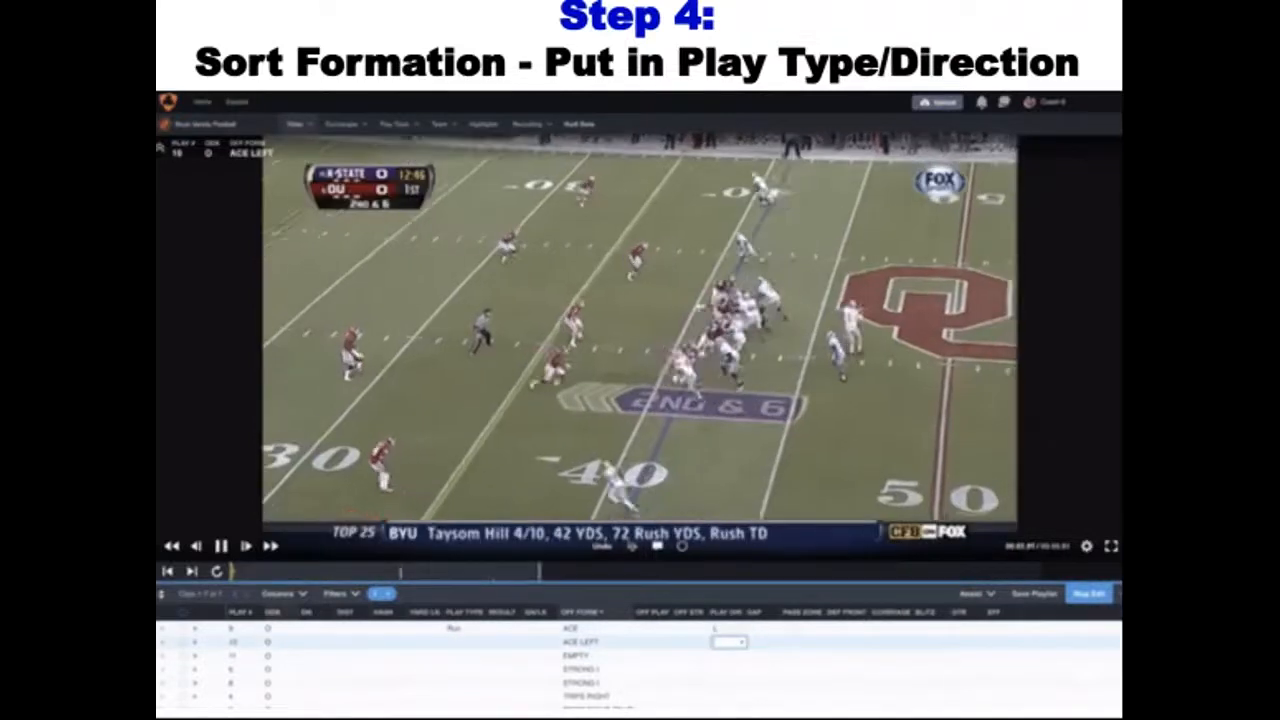
Set the ACE LEFT play's direction to R and its play type to Pass
text(R)
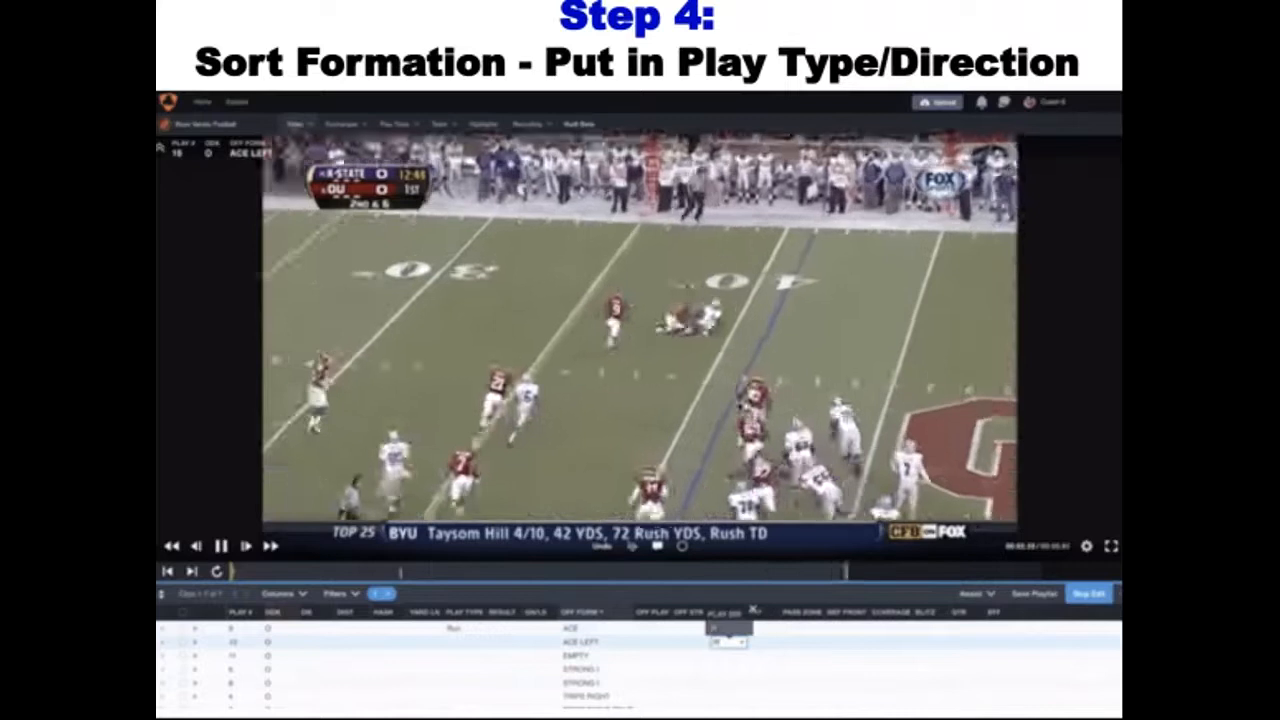
click(464, 642)
text(Pass)
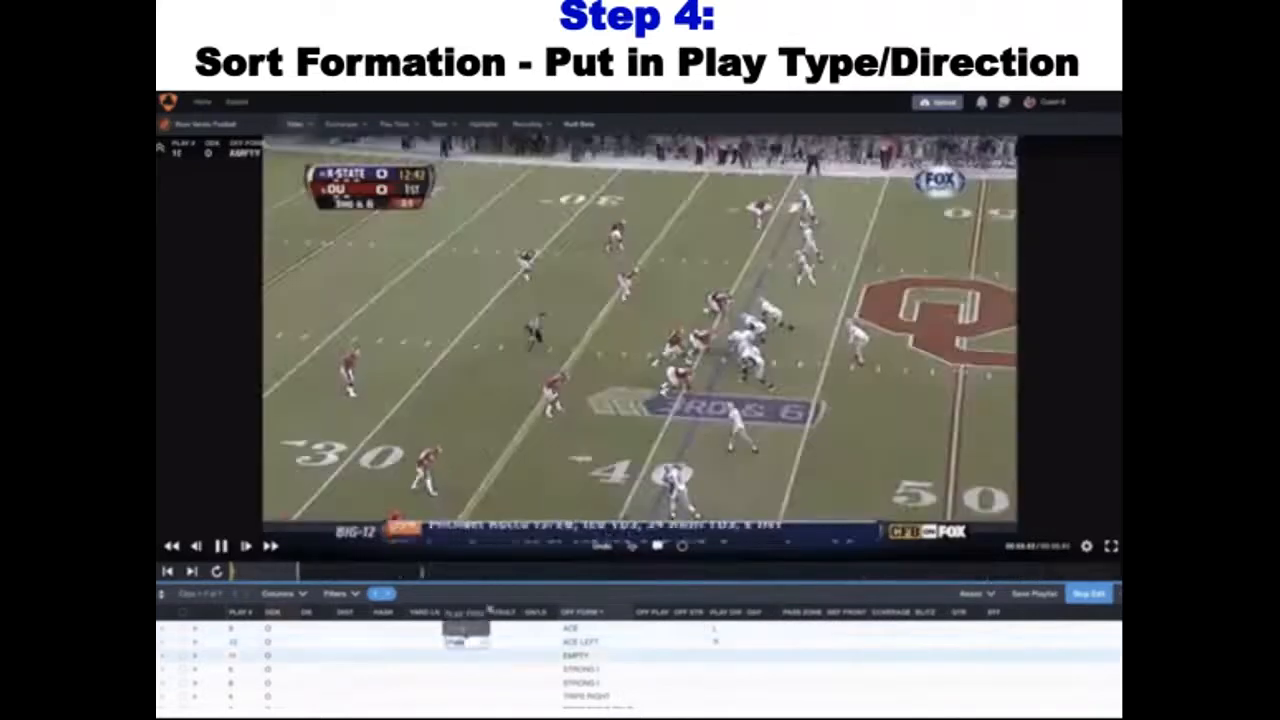
key(Return)
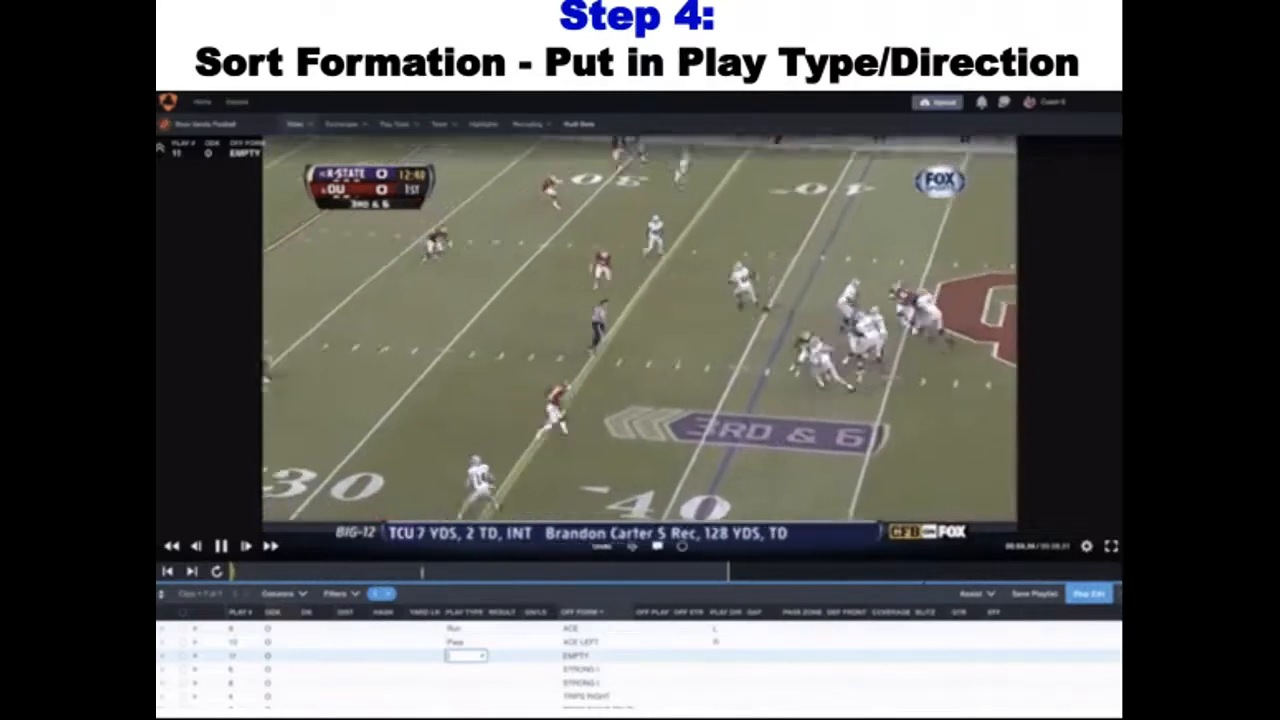
Set the EMPTY play's type to Run and its play direction to L
text(Pas)
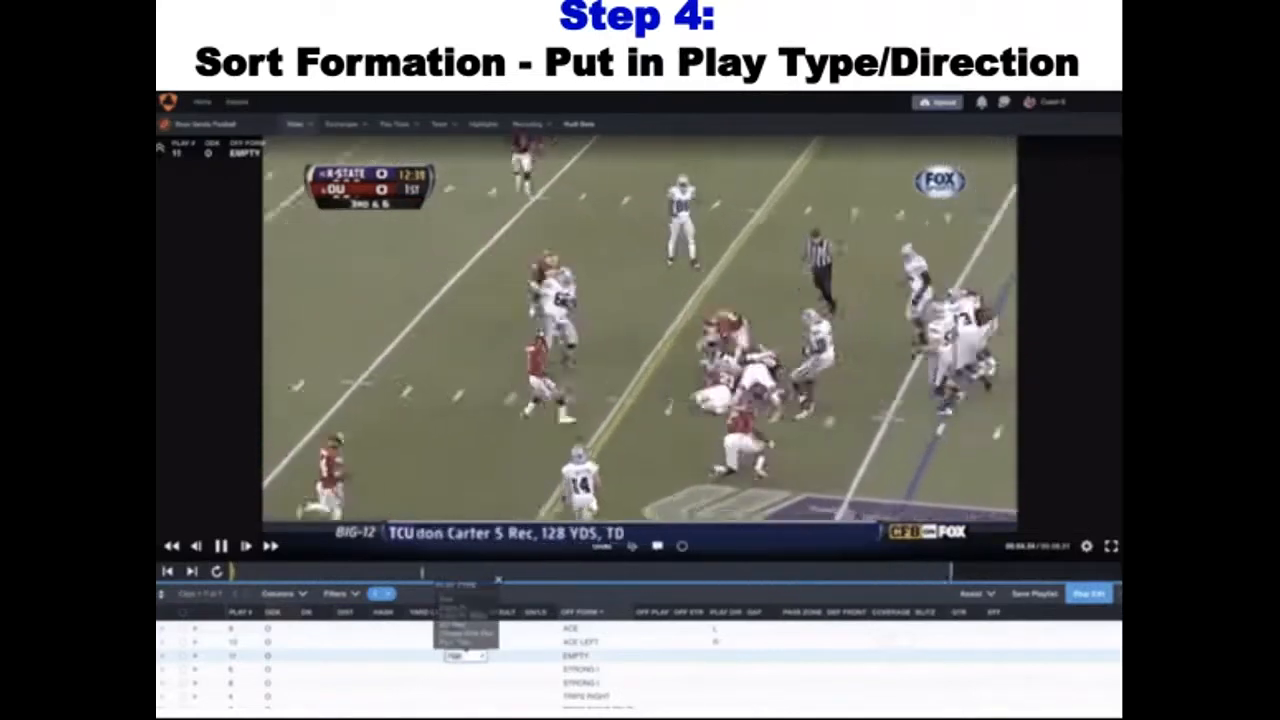
click(727, 656)
text(L)
key(Return)
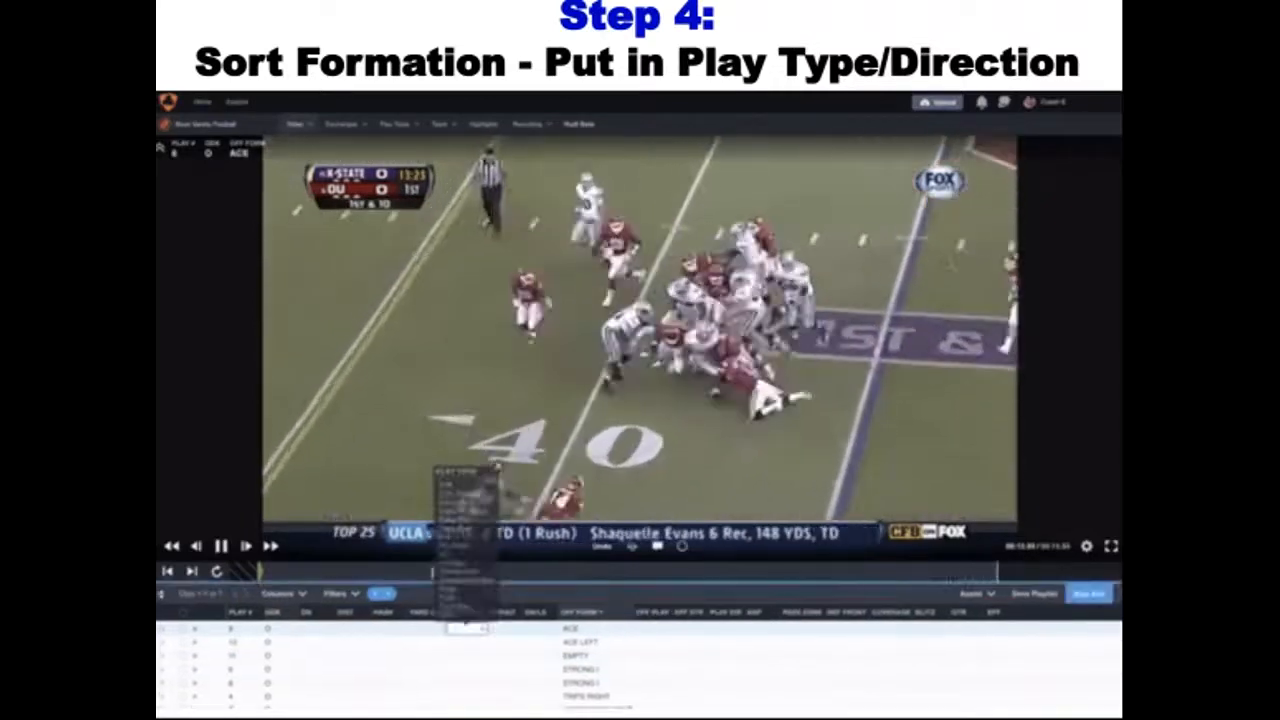
Enter Run as the play type and L as the play direction for the ACE play
text(Run)
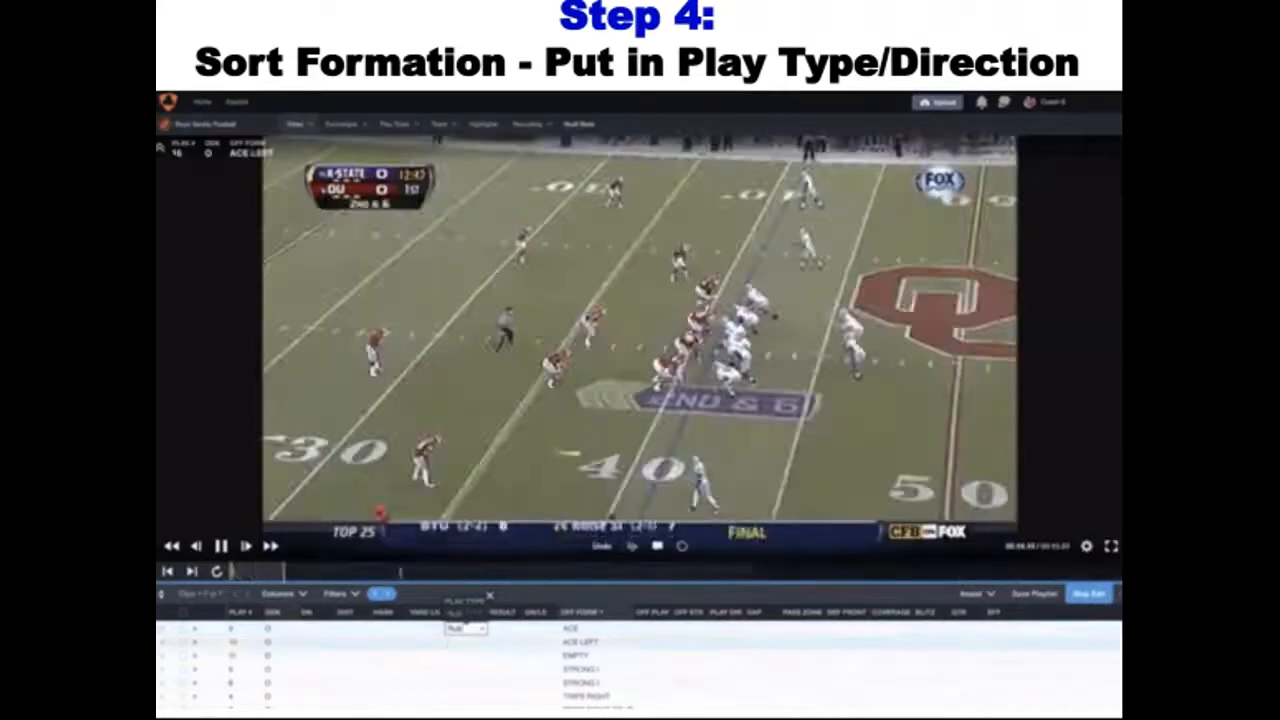
key(Return)
click(729, 628)
text(L)
key(Return)
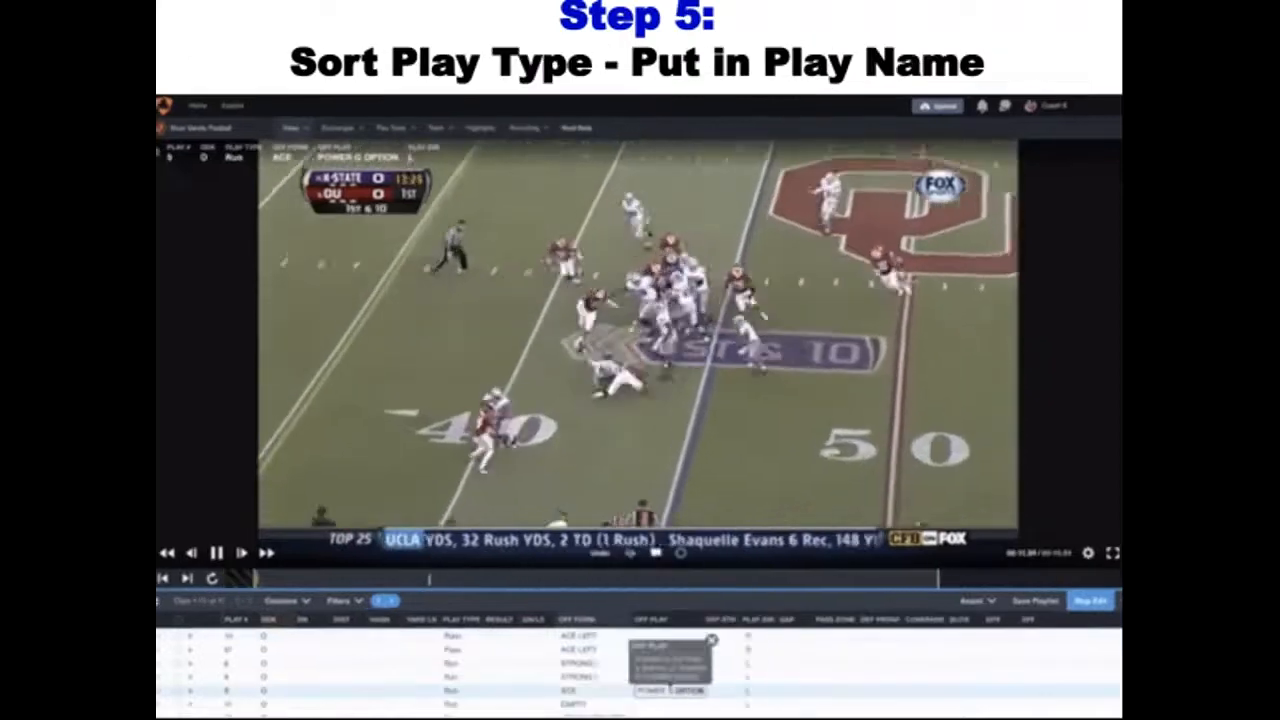
key(Return)
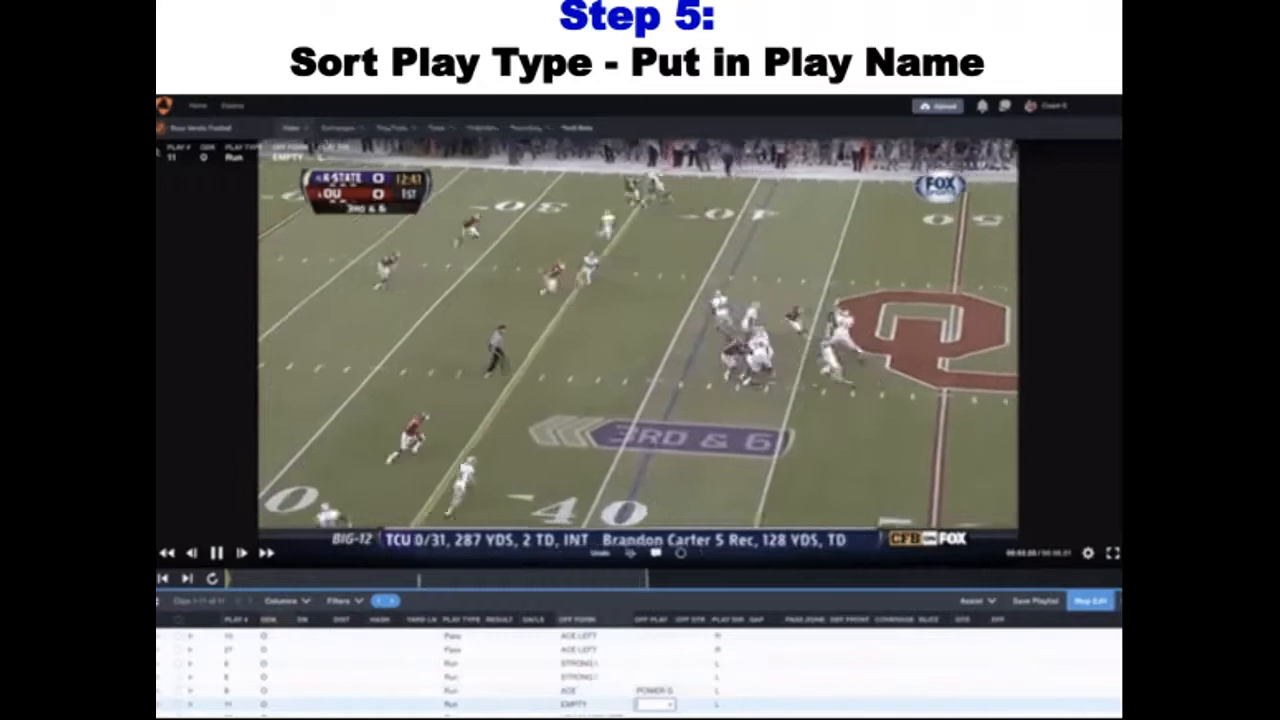
Enter QB DRAW as the offensive play name for the EMPTY run play
text(QB DRAW)
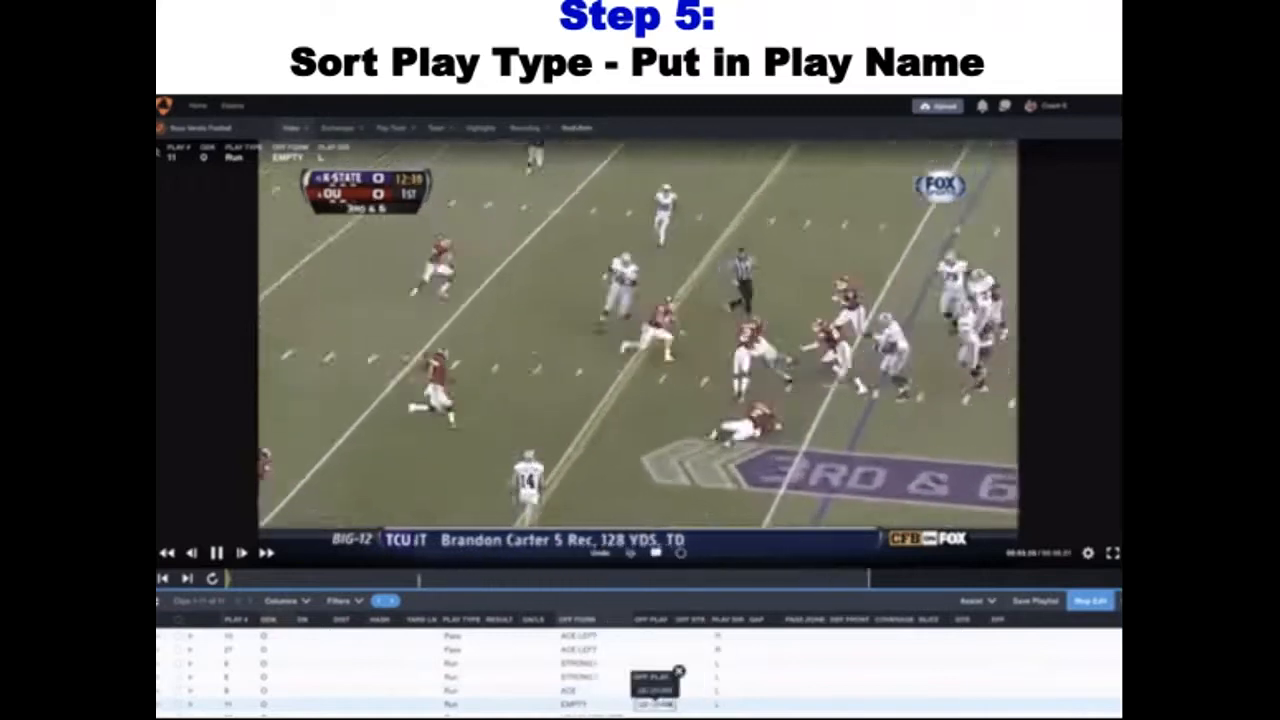
key(Return)
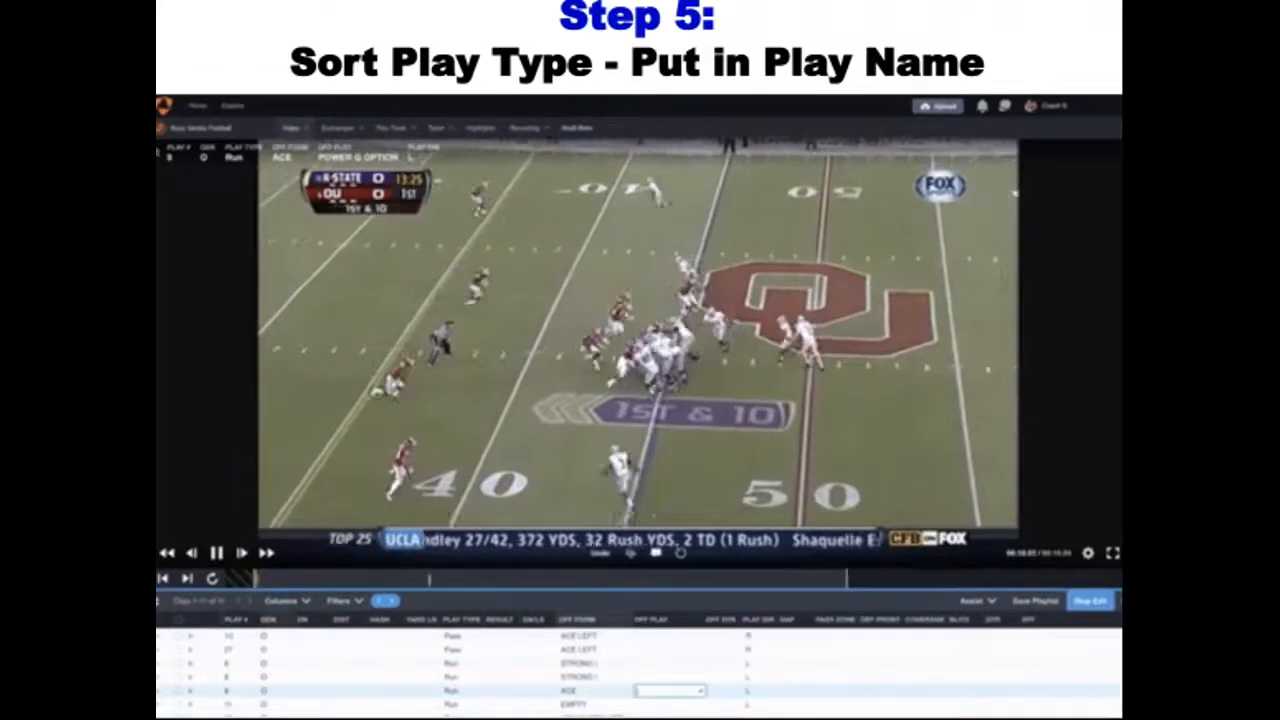
Name the ACE run play POWER G and the EMPTY run play QB DRAW
text(POWER G OPTION)
key(Return)
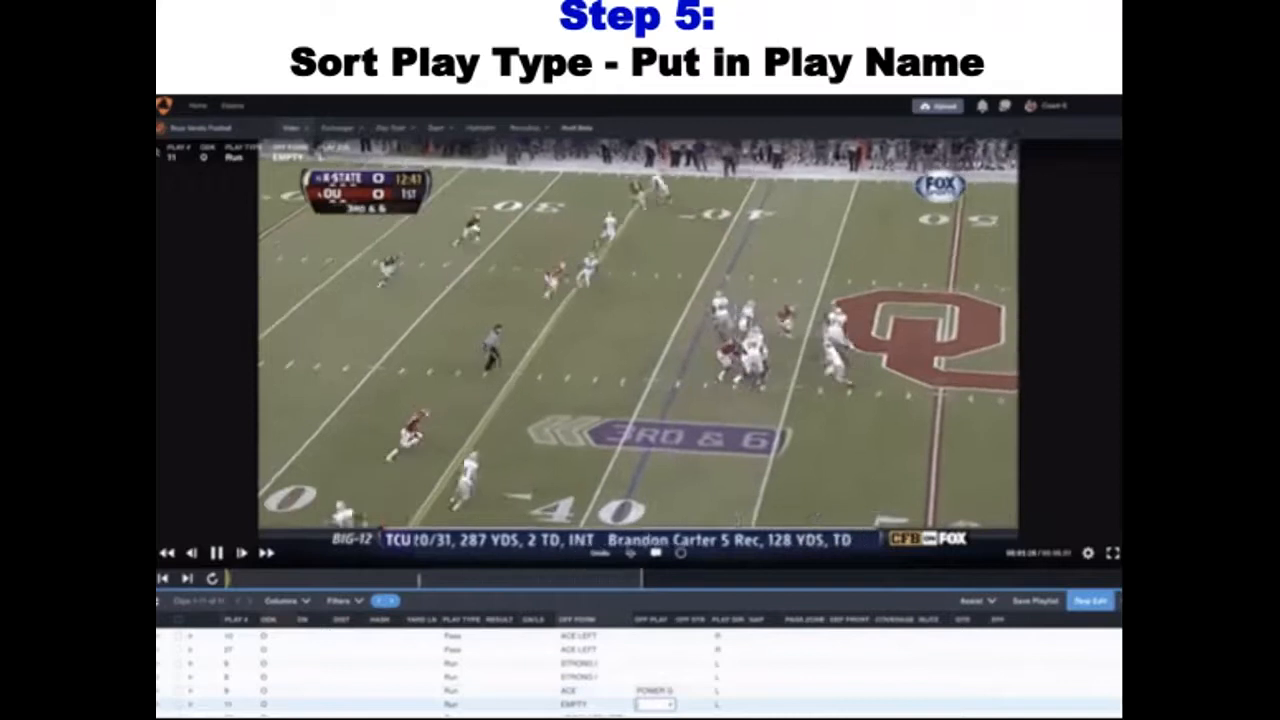
text(QB POWER)
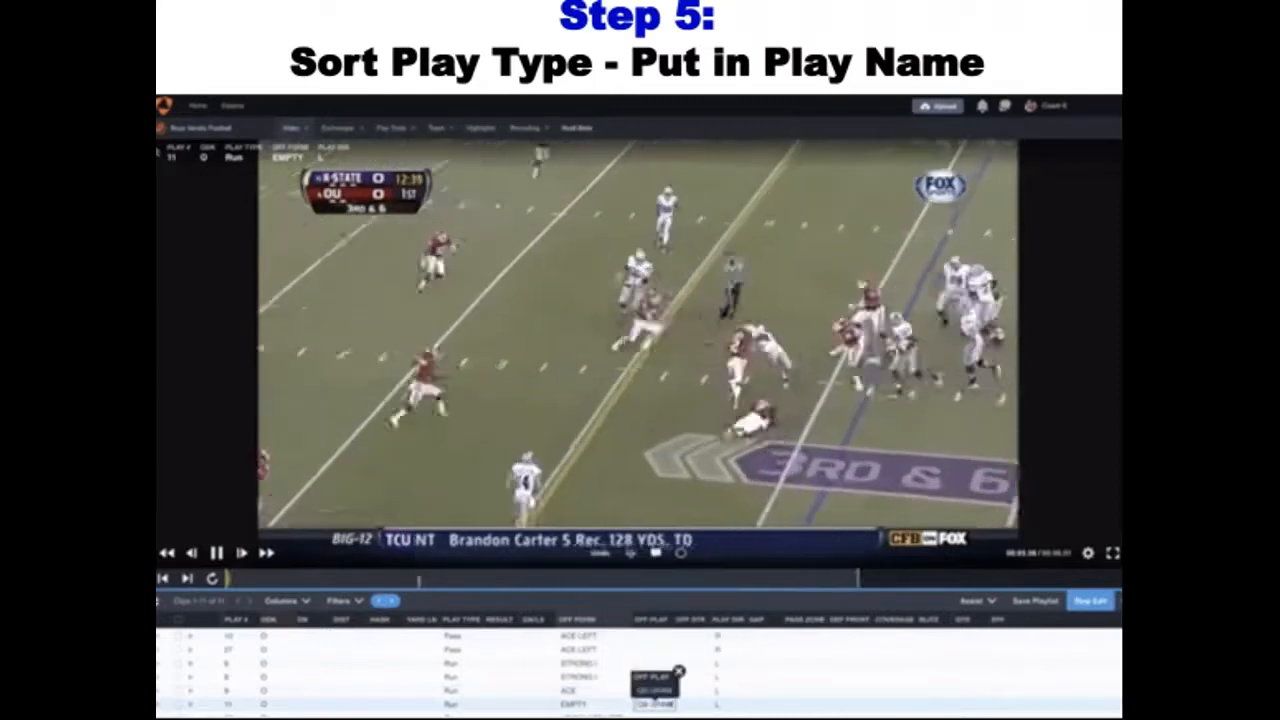
key(Return)
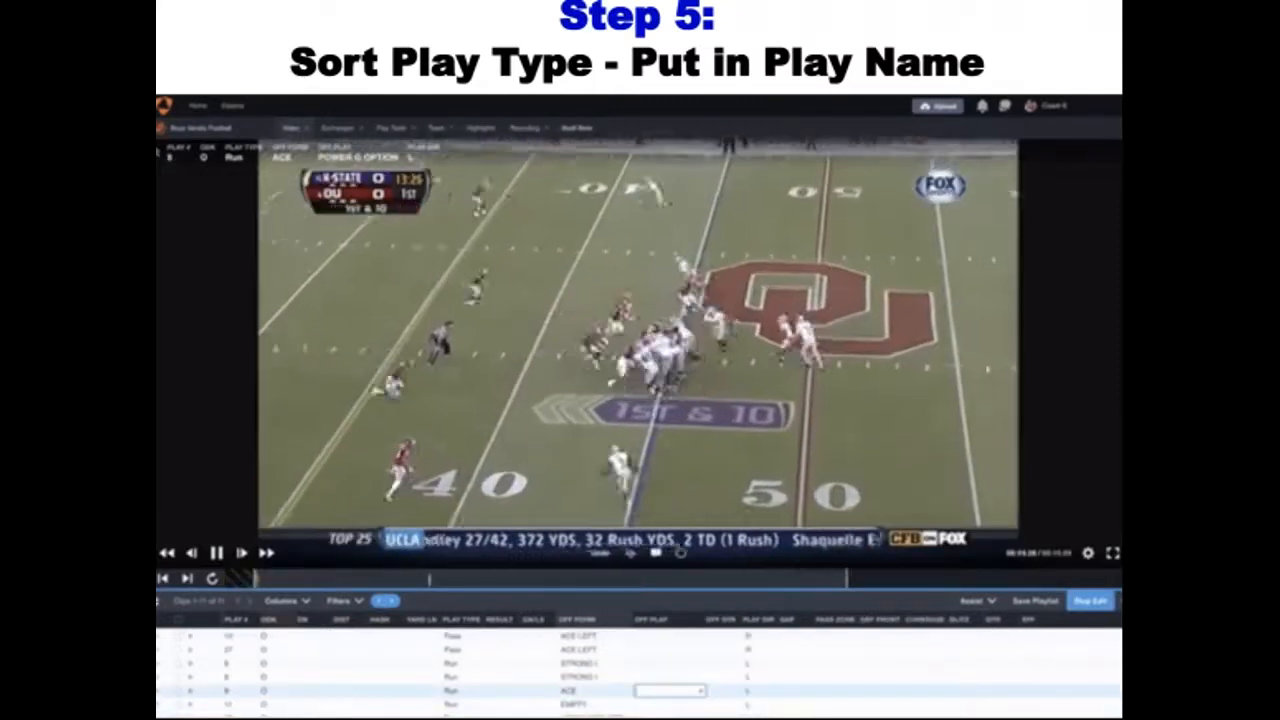
Enter the offensive play names POWER G for the ACE play and QB DRAW for the EMPTY play
text(POWER G)
key(BackSpace)
key(Return)
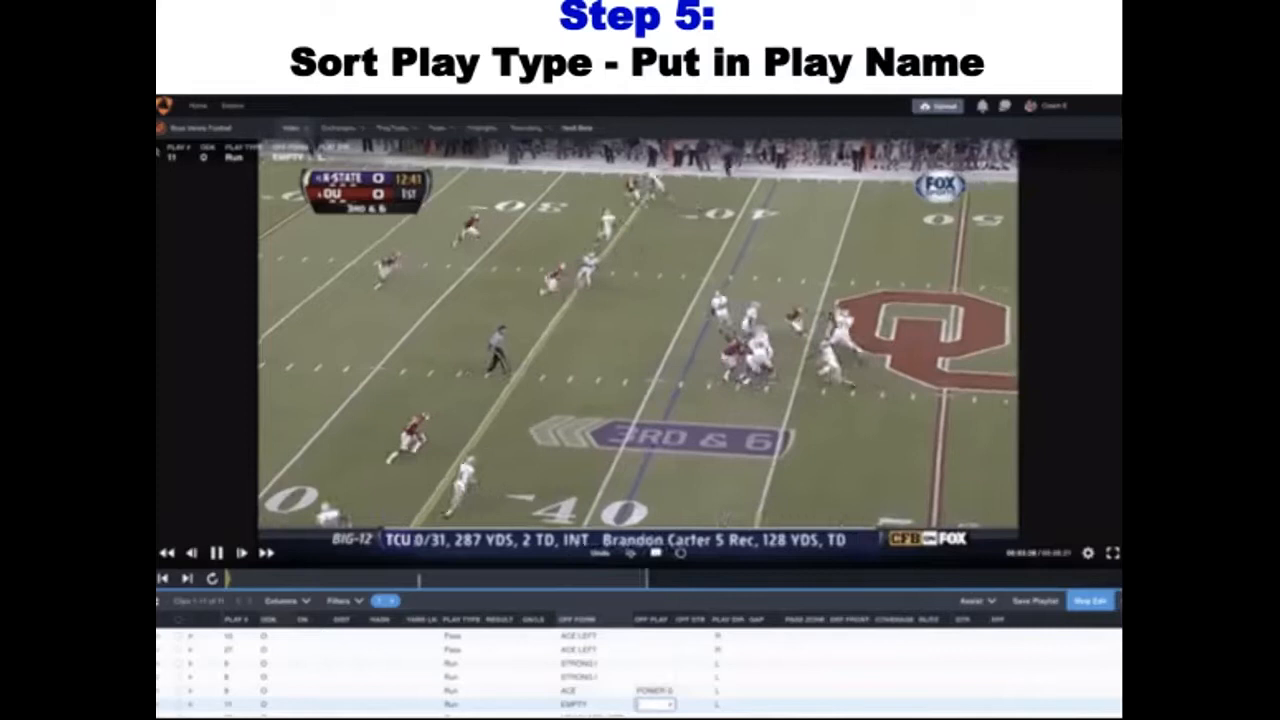
text(QB DRAW)
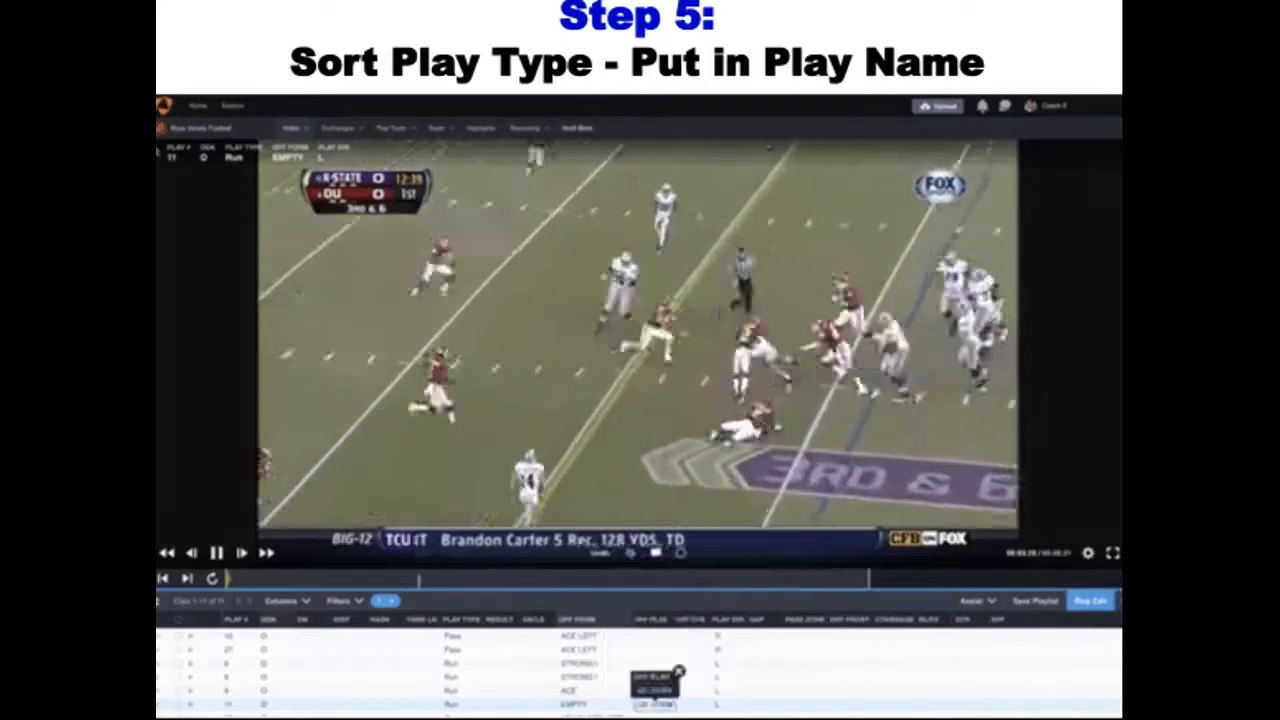
key(Return)
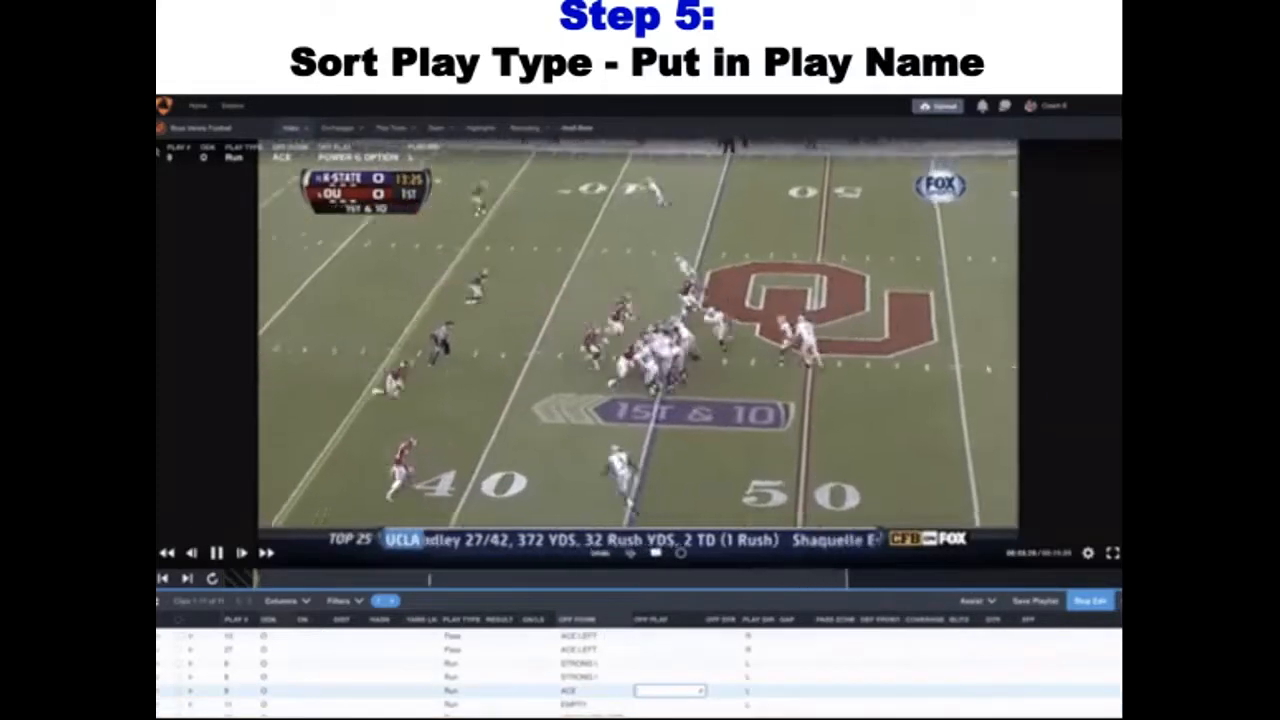
Fill in POWER G as the ACE formation's offensive play and QB DRAW as the EMPTY formation's
text(POWER G)
key(BackSpace)
key(Return)
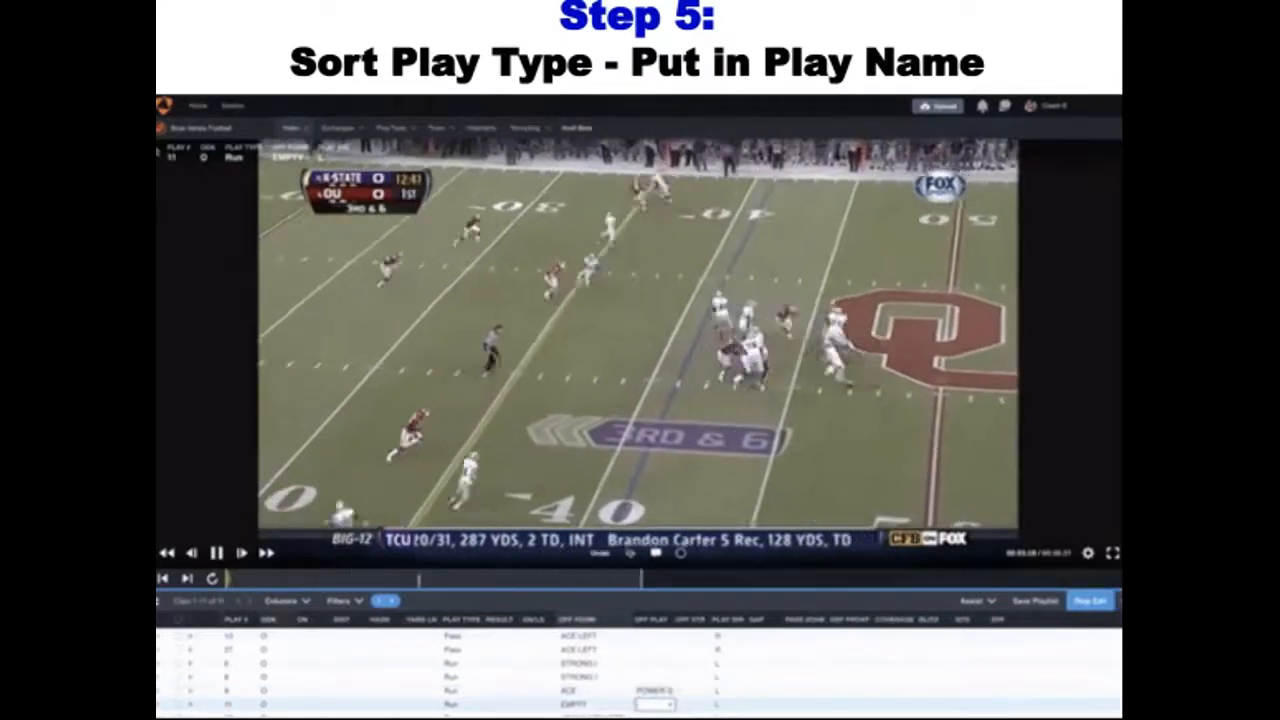
text(QB DRAW)
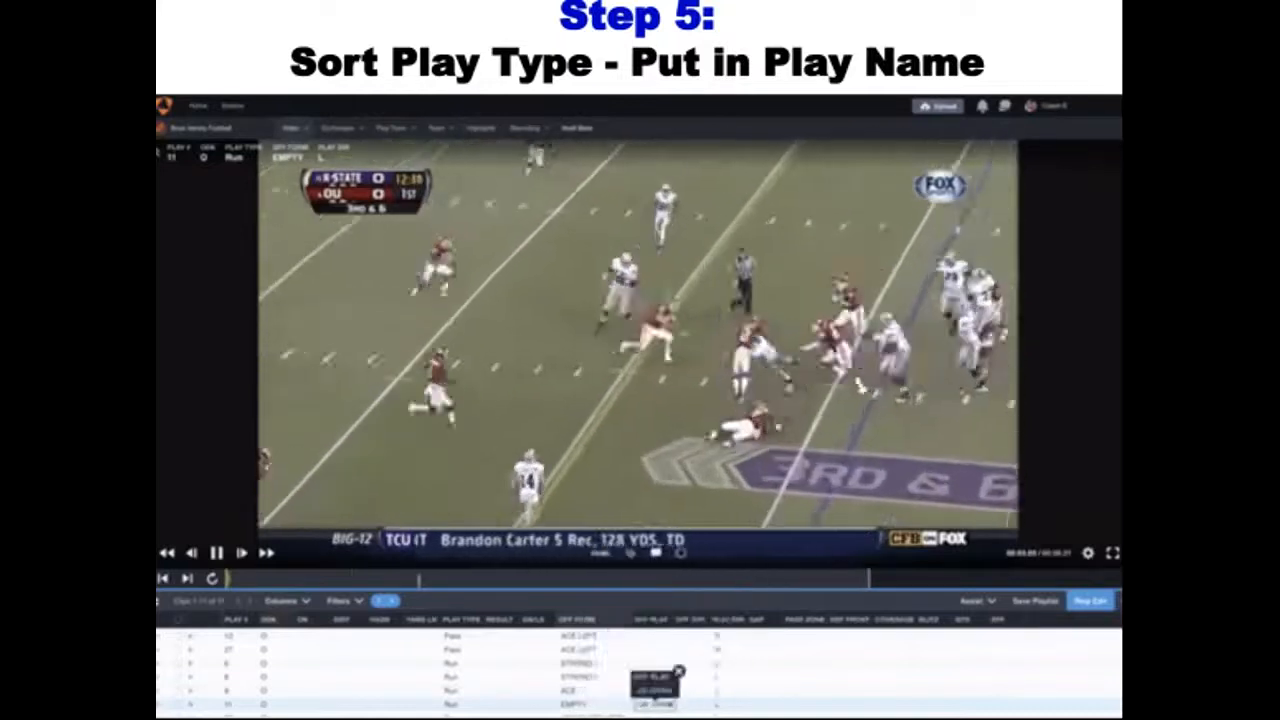
key(Return)
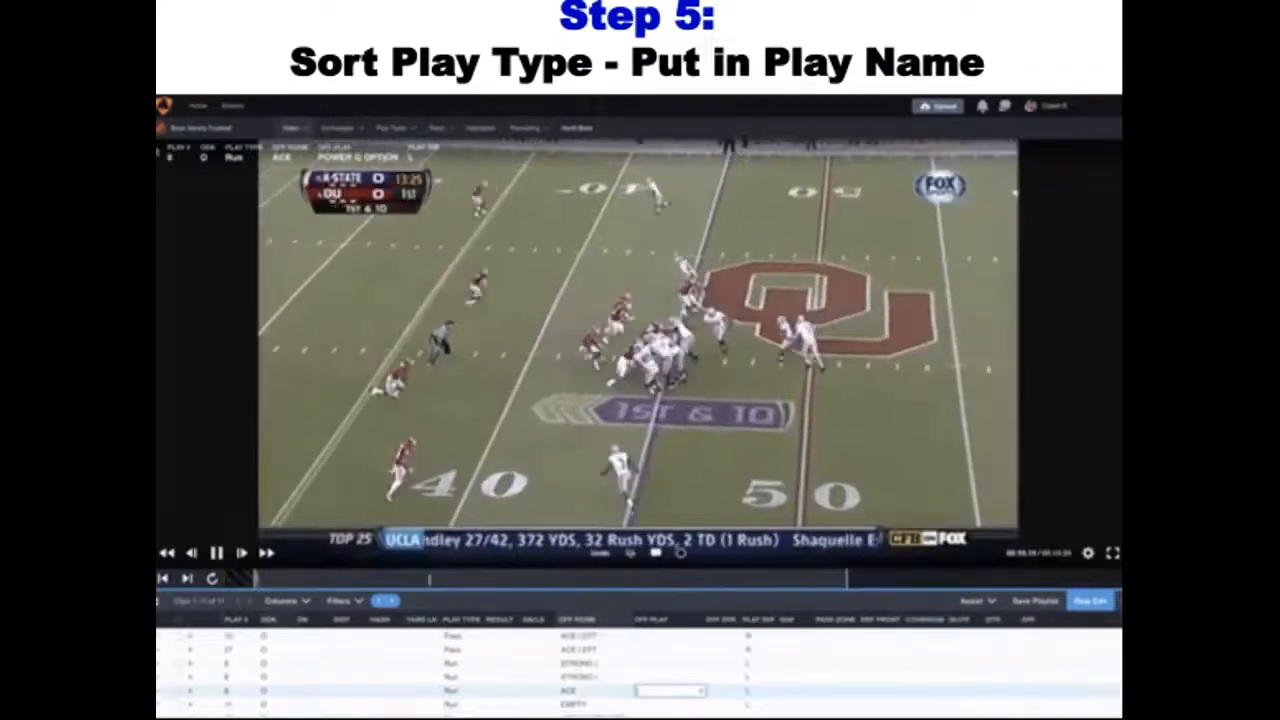
Record POWER G as the offensive play of the ACE clip and QB DRAW for the EMPTY clip
text(POWER G)
key(BackSpace)
key(Return)
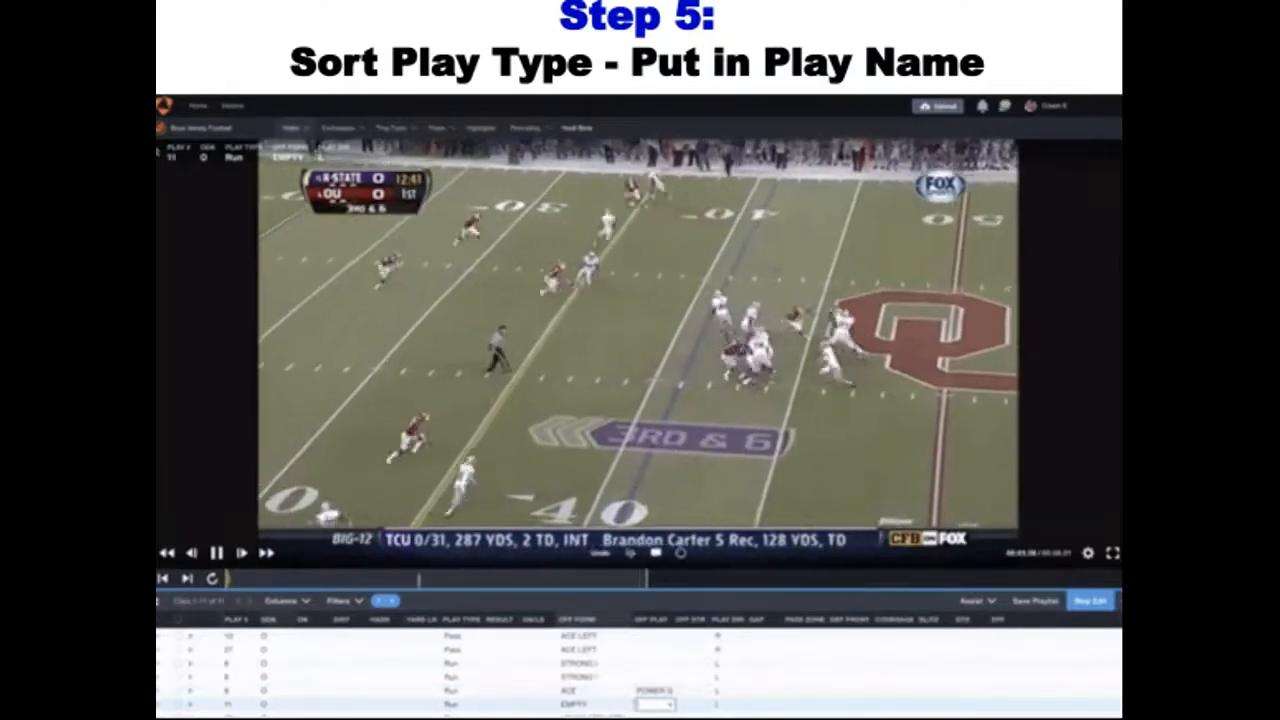
text(QB)
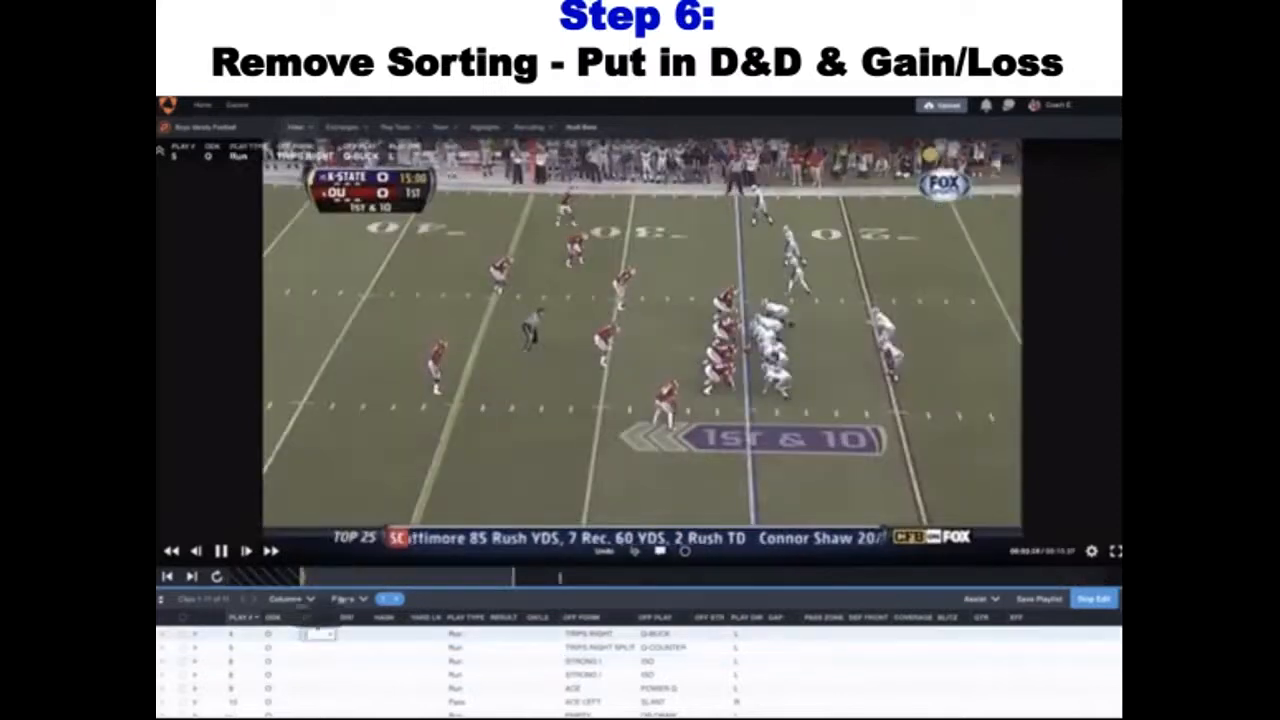
Enter a distance of 10 and a gain of 7 for the TRIPS RIGHT Q-BUCK play
click(352, 633)
text(1)
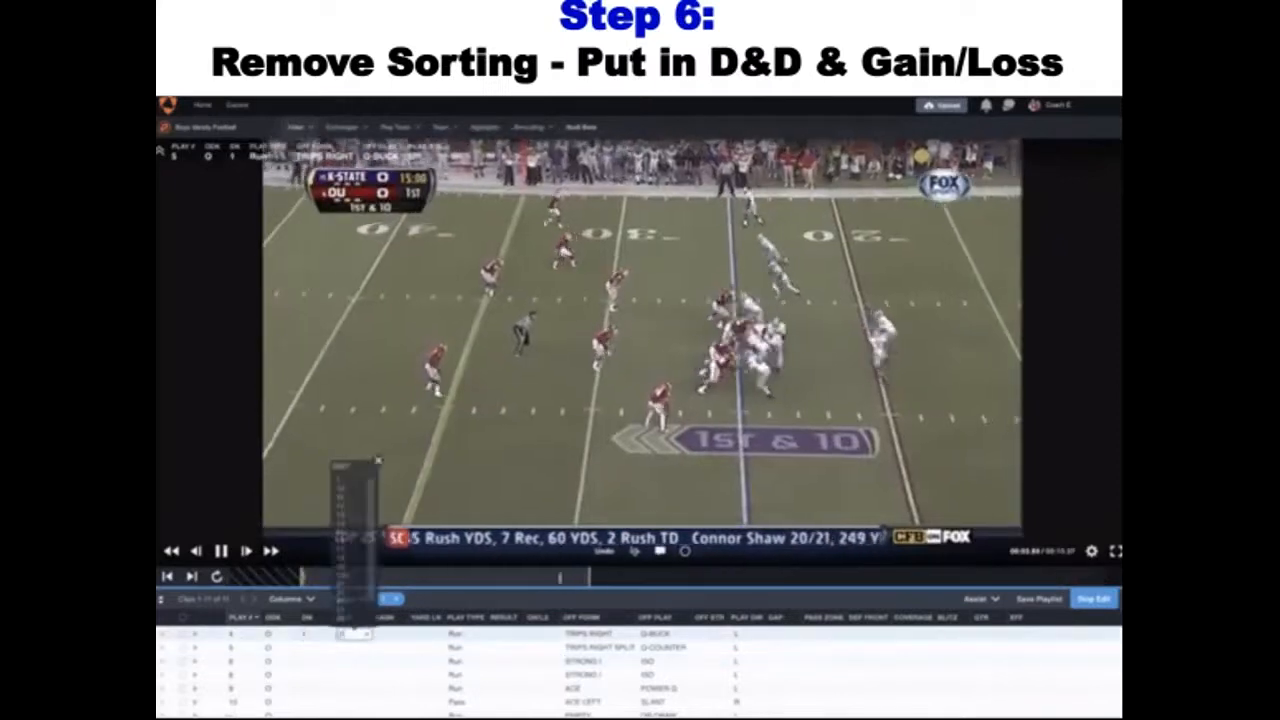
text(0)
key(Tab)
key(Tab)
key(Tab)
key(Tab)
key(Tab)
key(Tab)
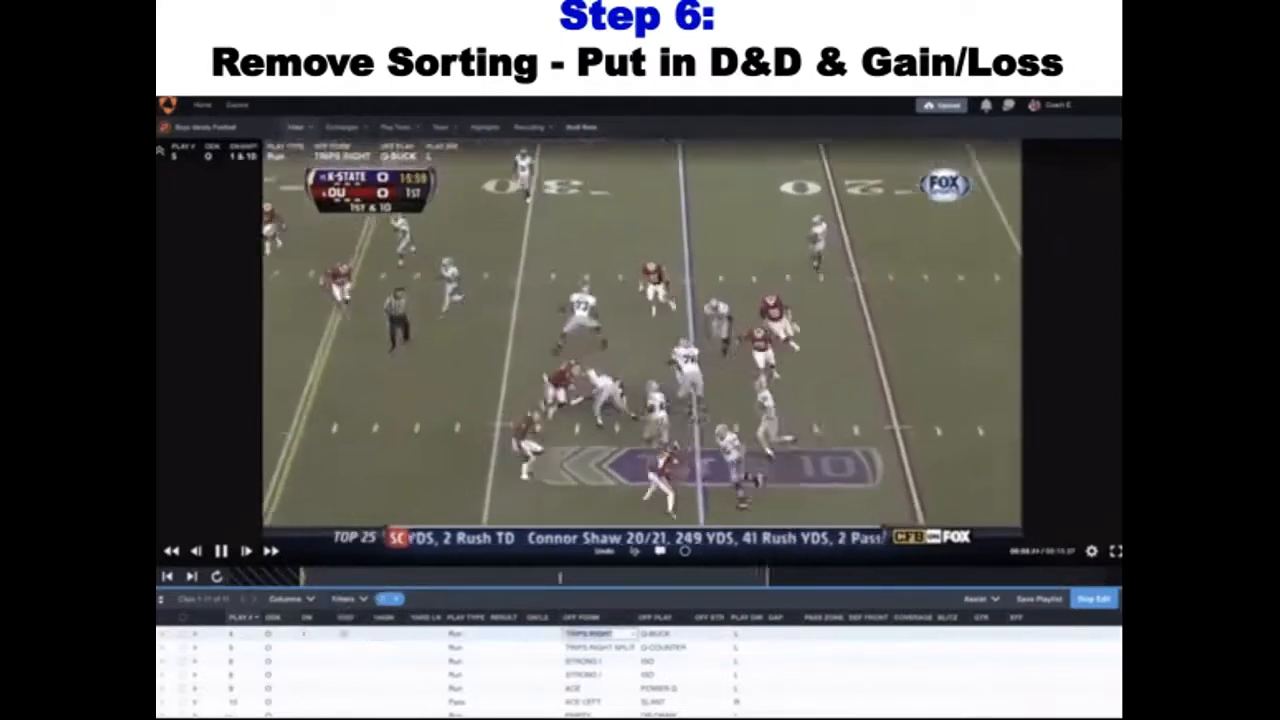
key(shift+Tab)
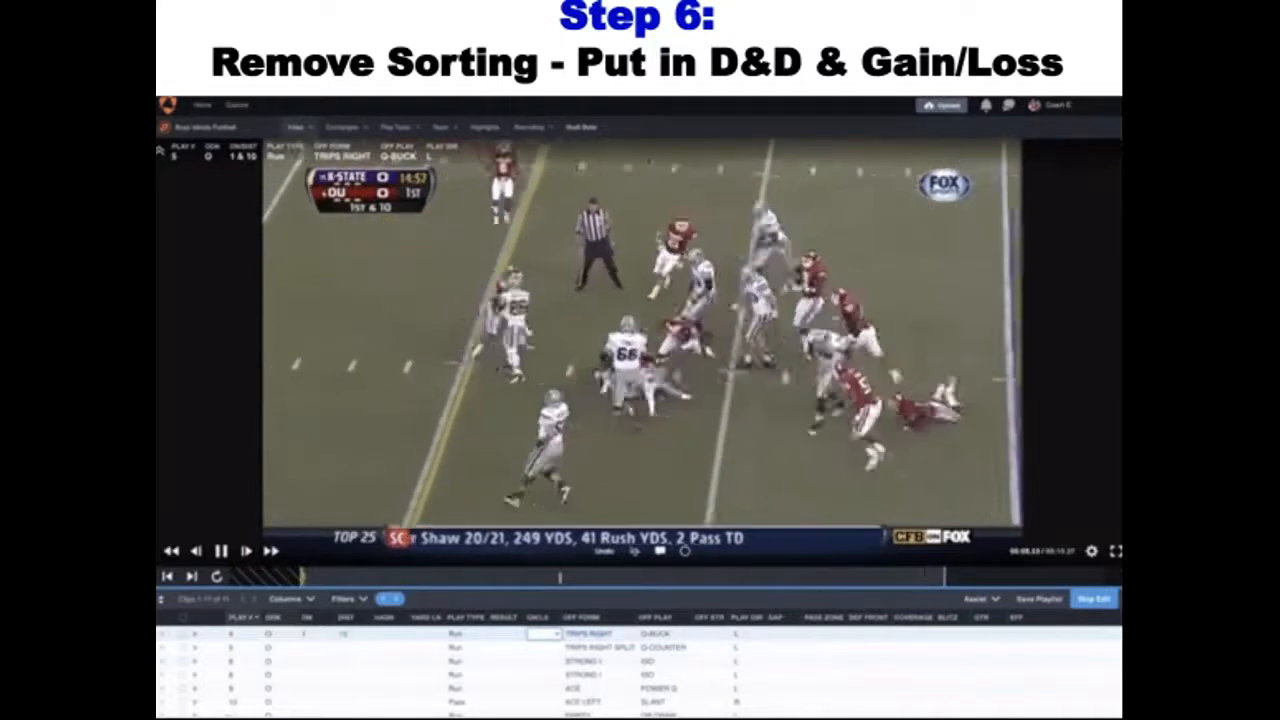
text(7)
key(Return)
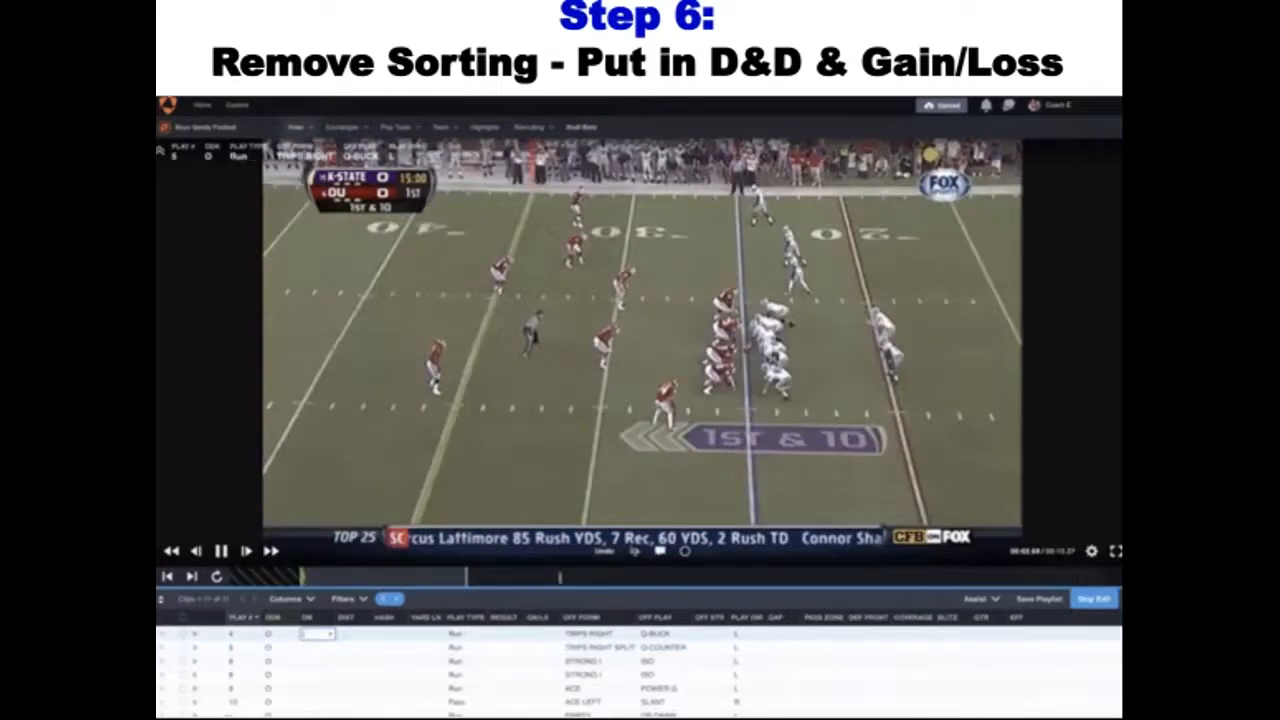
Enter down 1 and distance 10 for the TRIPS RIGHT Q-BUCK play
text(1)
key(Tab)
text(1)
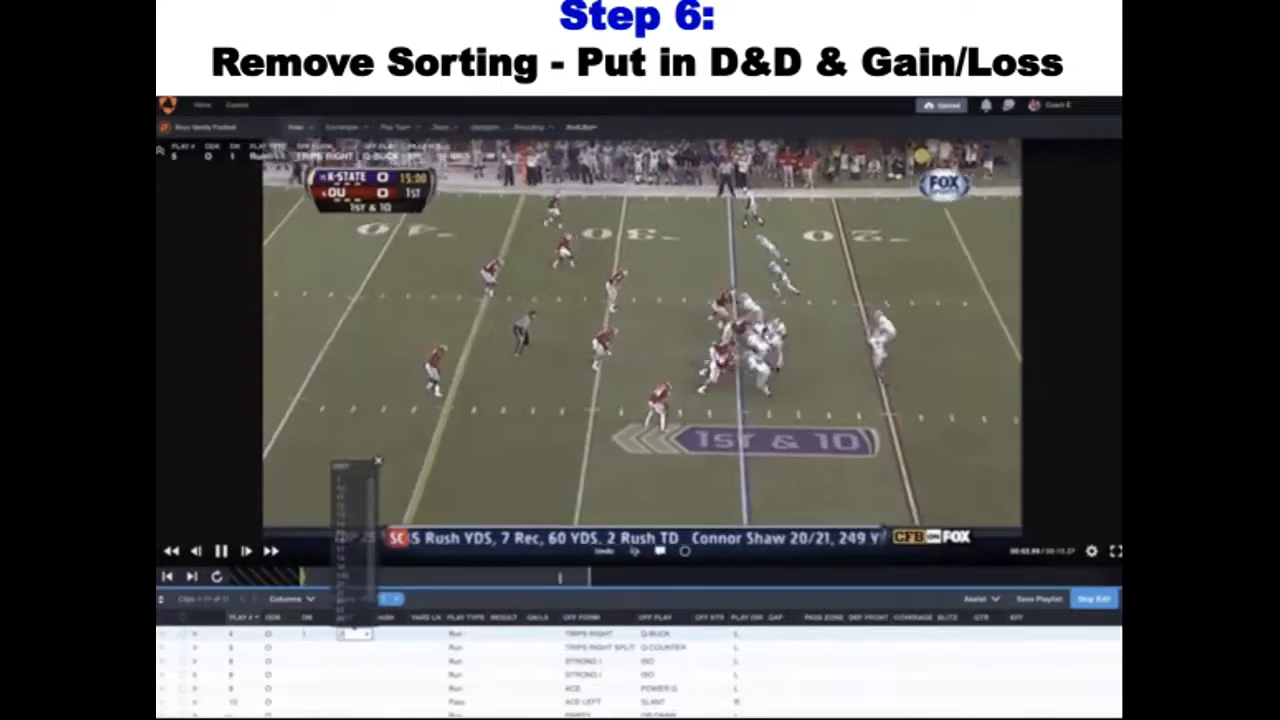
text(0)
Record a gain of 7 for the TRIPS RIGHT play and 12 for the TRIPS RIGHT SPLIT play
key(Tab)
key(Tab)
key(Tab)
key(Tab)
key(Tab)
key(Tab)
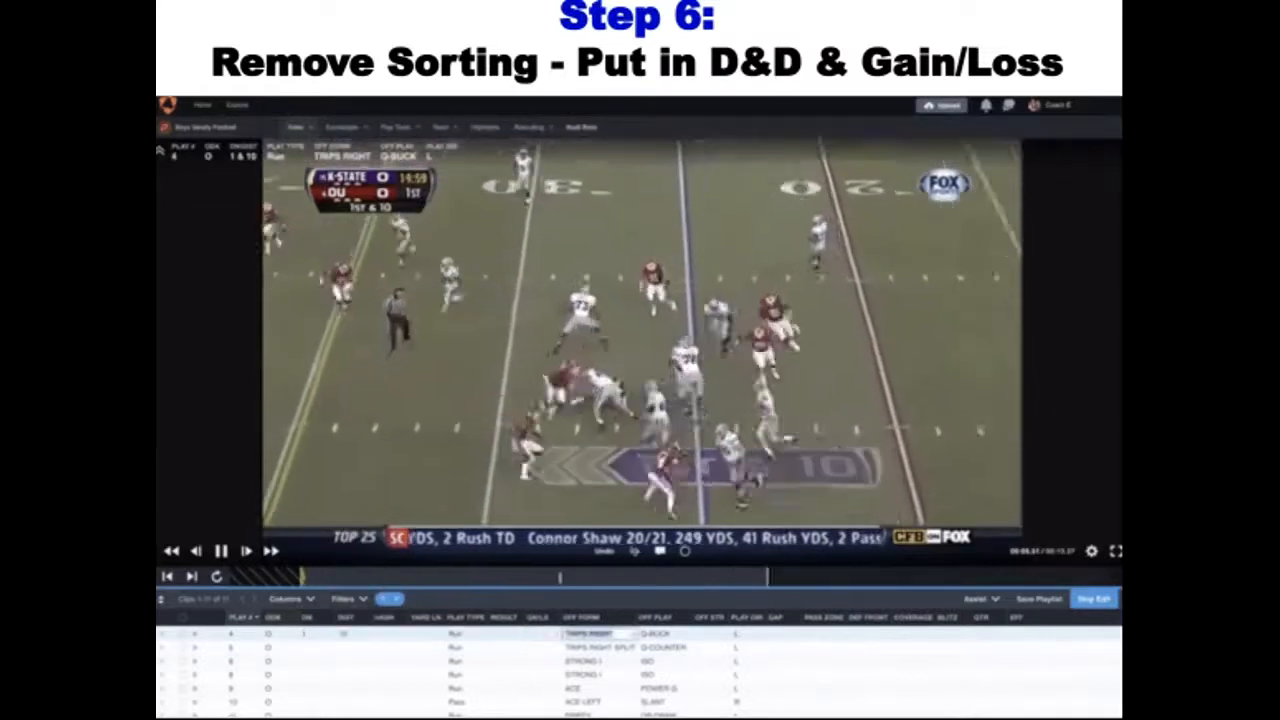
key(shift+Tab)
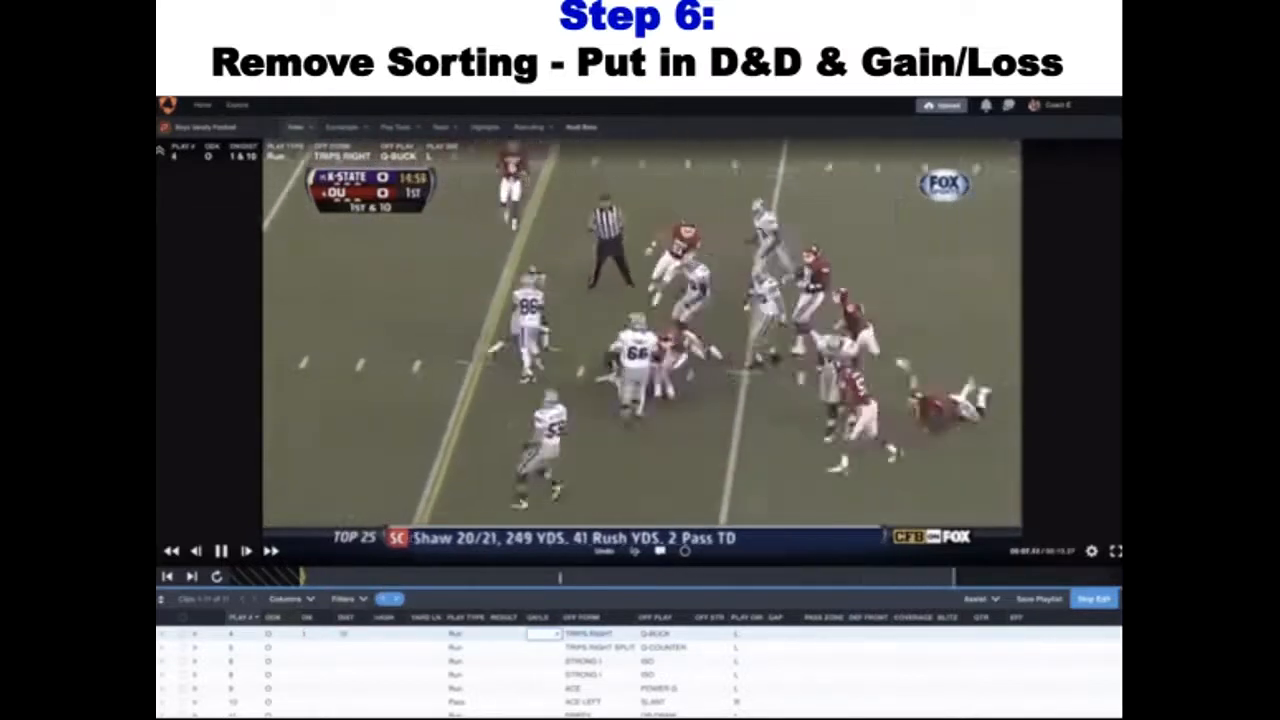
text(7)
key(Return)
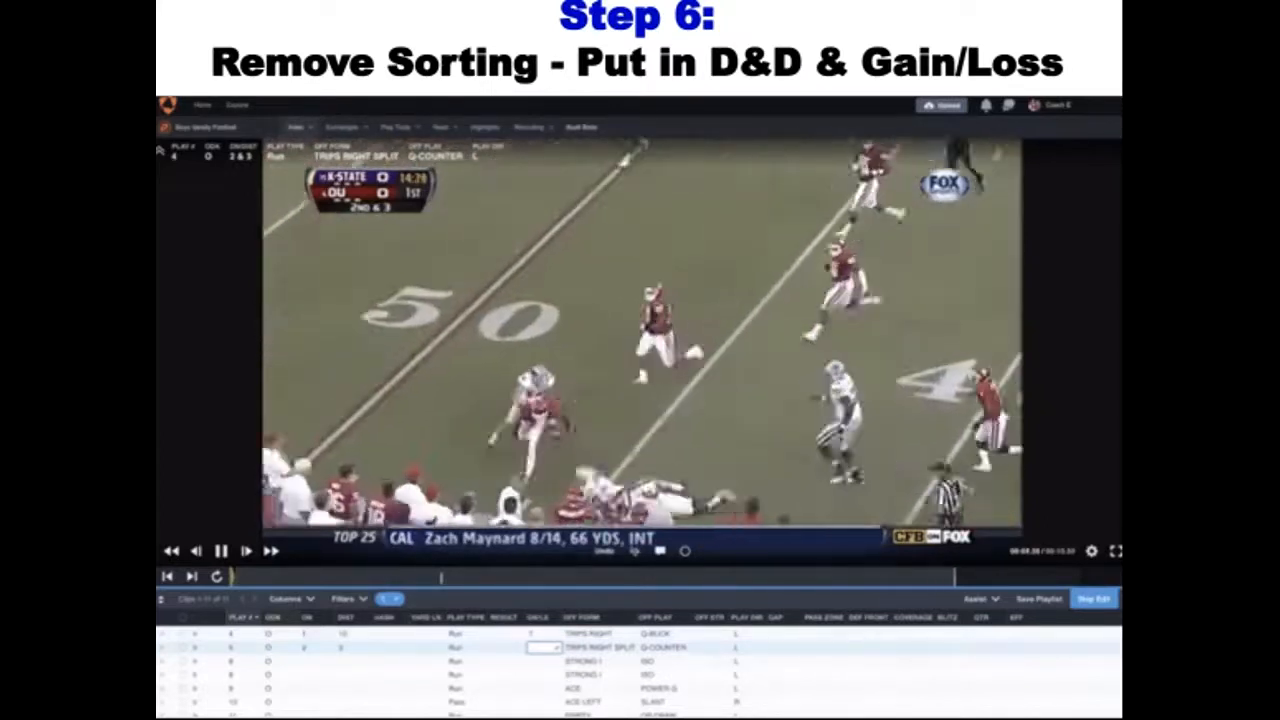
text(12)
key(Return)
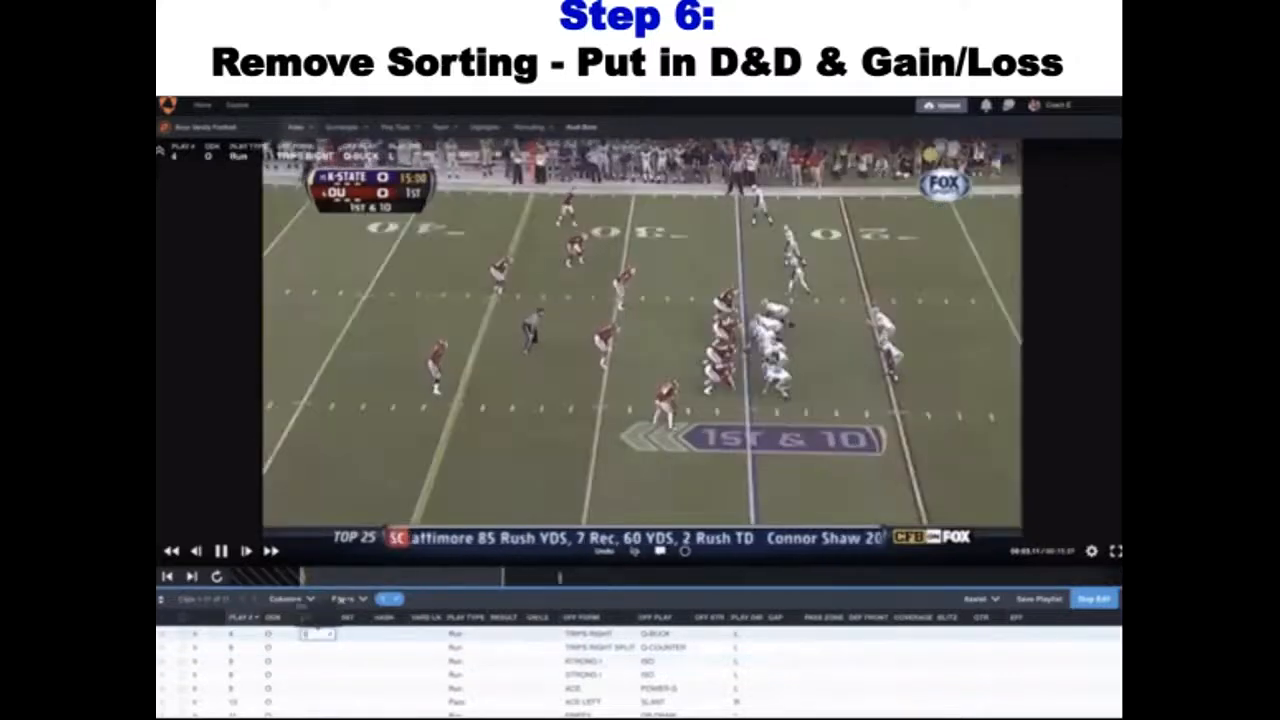
Set the distance to 10 and the gain to 7 for the TRIPS RIGHT Q-BUCK play
click(352, 633)
text(1)
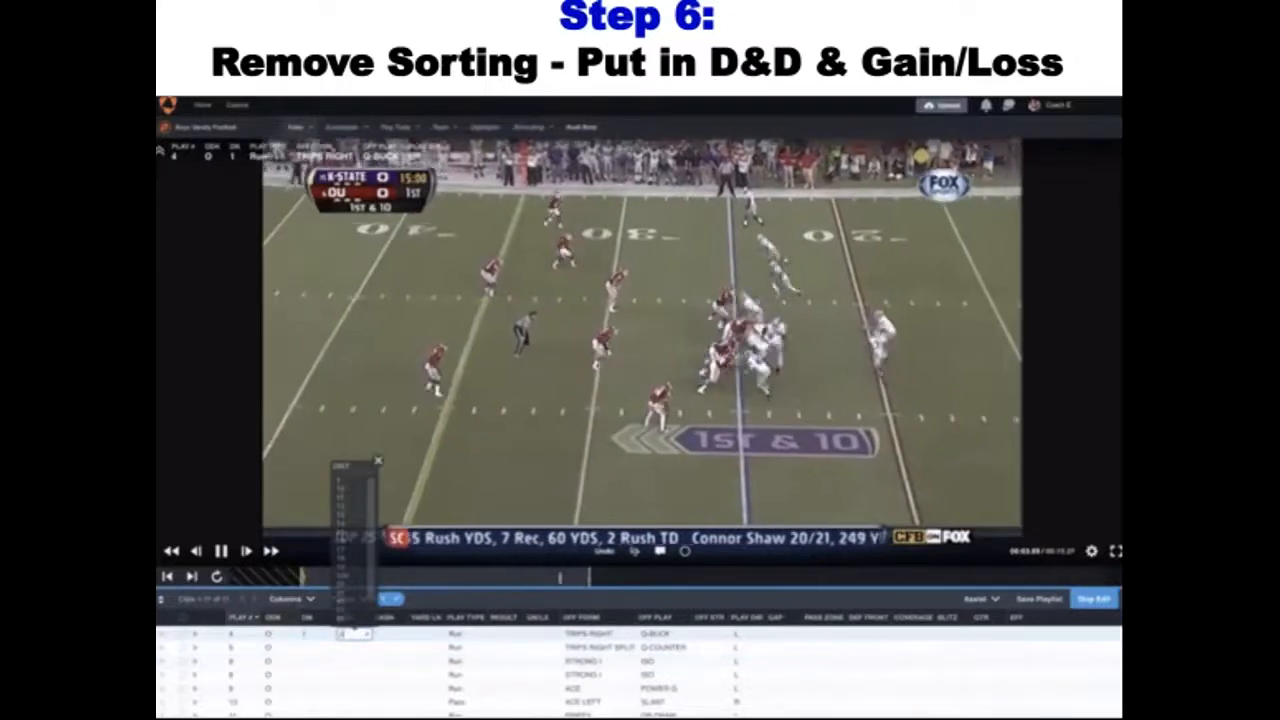
text(0)
key(Tab)
key(Tab)
key(Tab)
key(Tab)
key(Tab)
key(Tab)
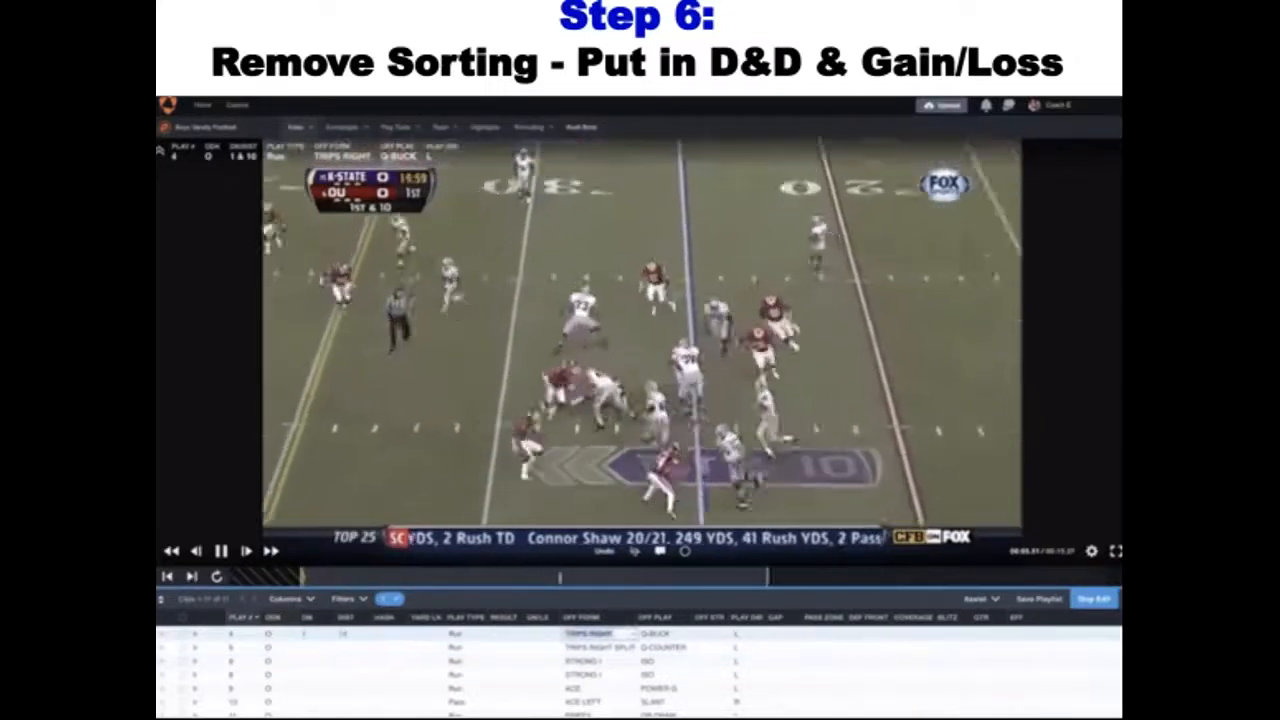
key(shift+Tab)
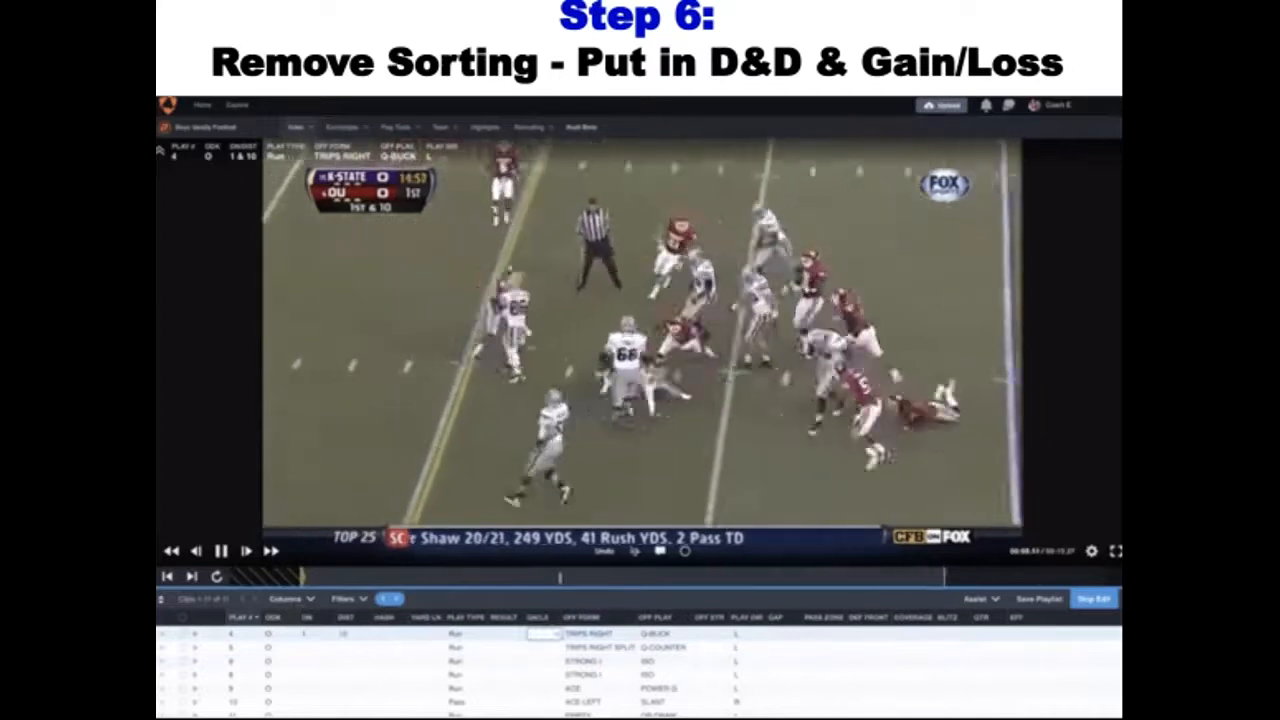
text(7)
key(Return)
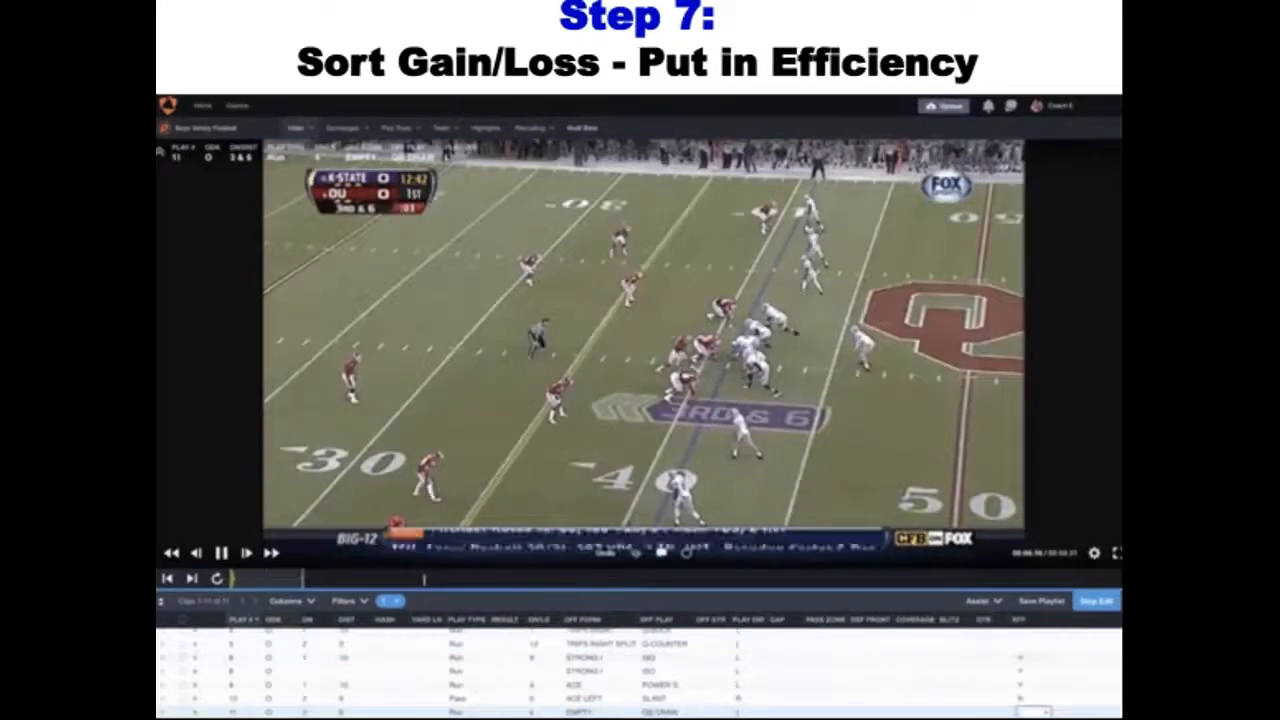
Mark two consecutive plays as efficient with Y in the EFF column
text(Y)
key(Return)
text(Y)
key(Return)
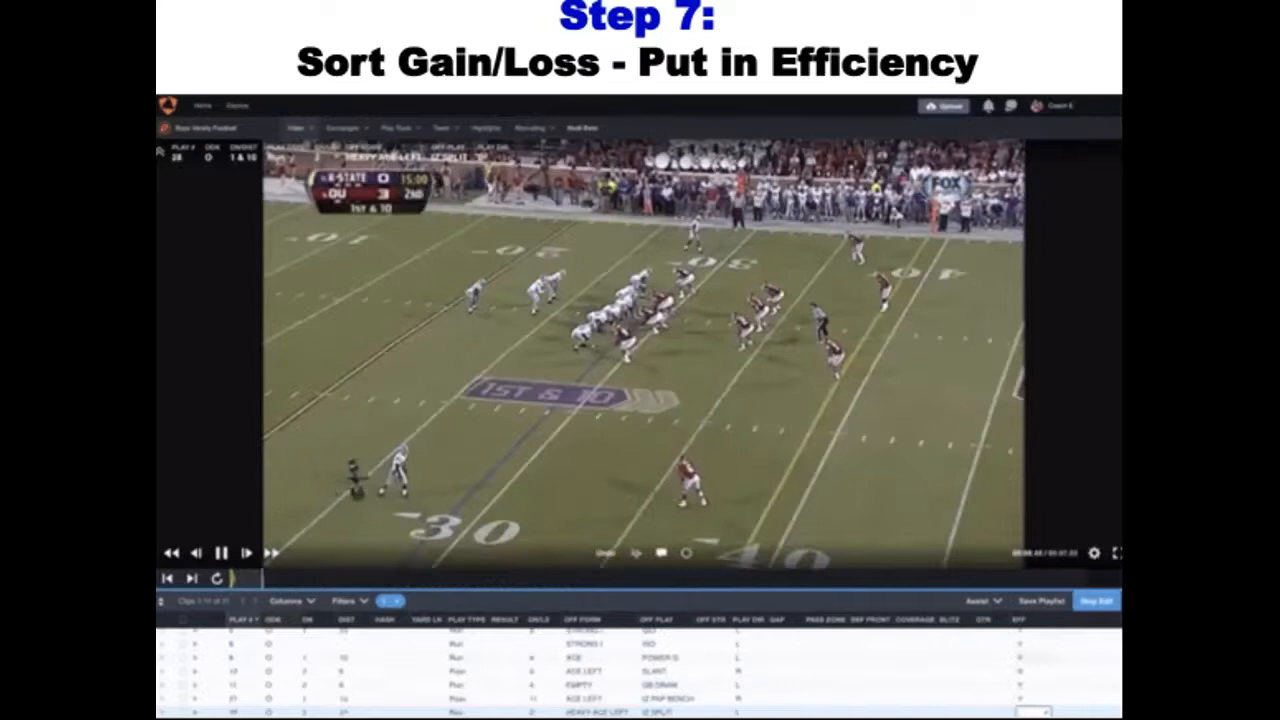
Fill in the EFF column with N for ACE LEFT SLANT and Y for EMPTY QB DRAW and ACE LEFT IZ PAP BENCH
text(Y)
key(Return)
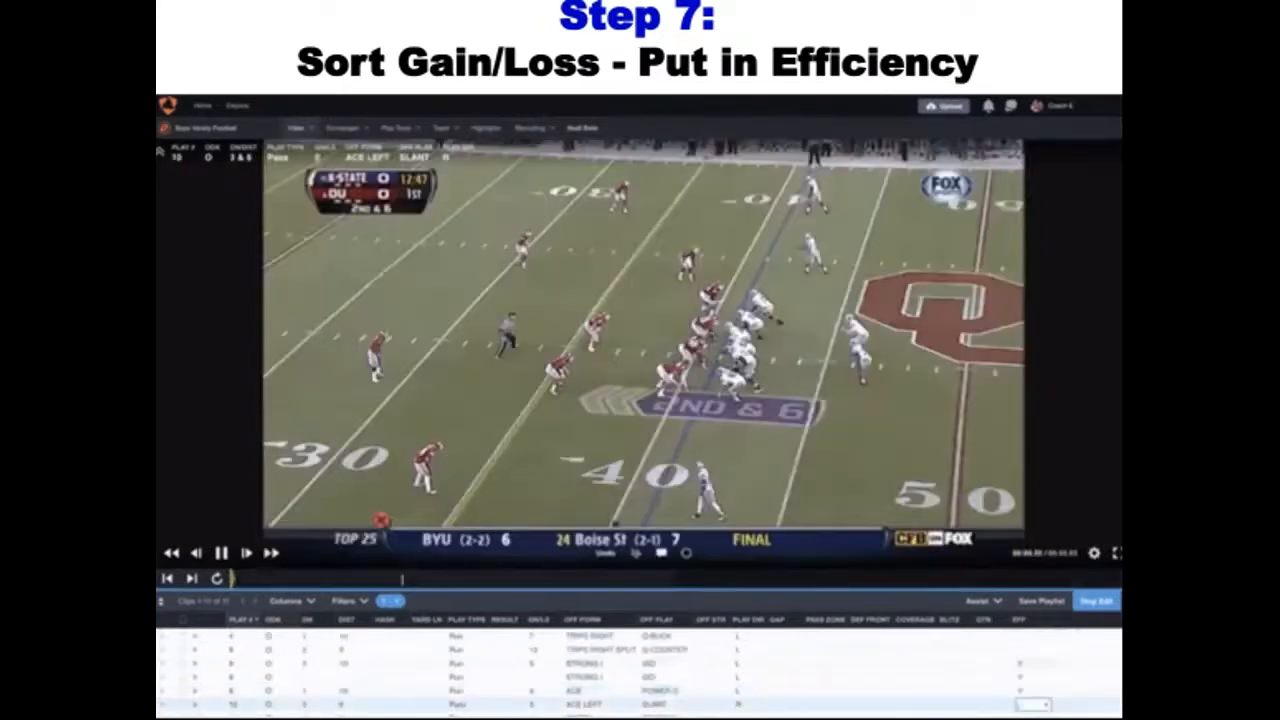
text(Y)
key(Return)
text(Y)
key(Return)
text(Y)
key(Return)
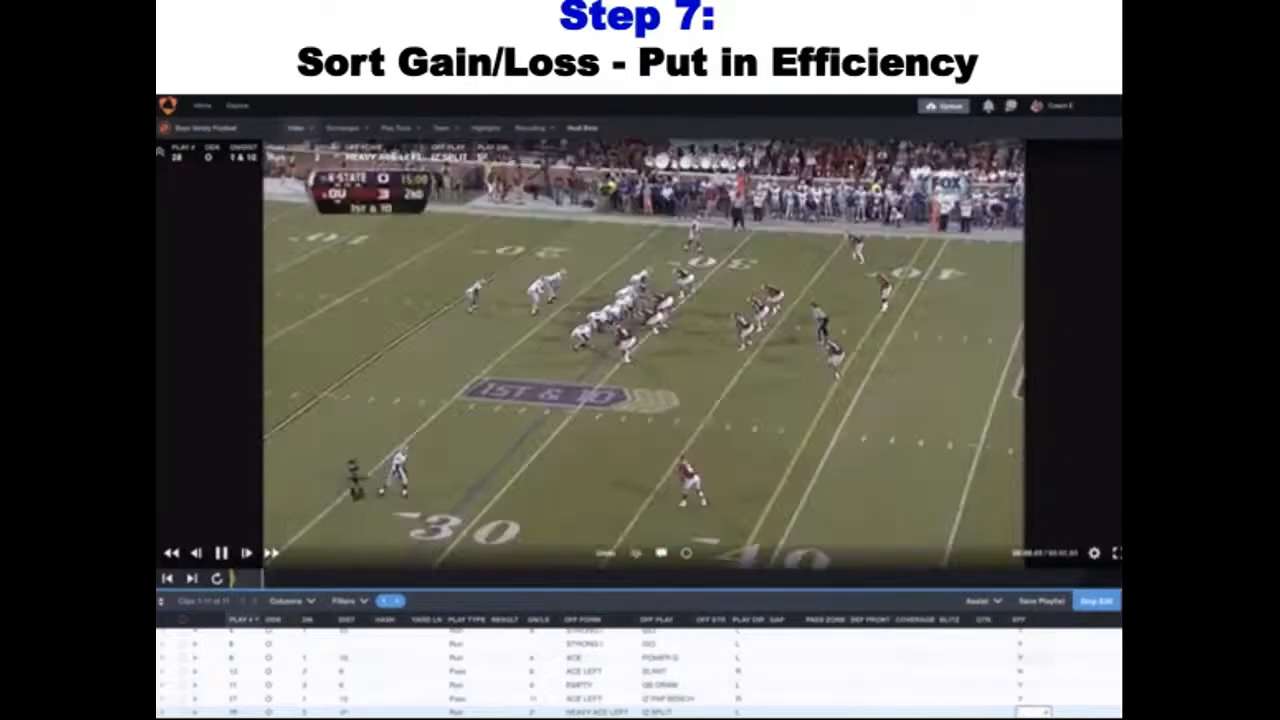
text(Y)
key(Return)
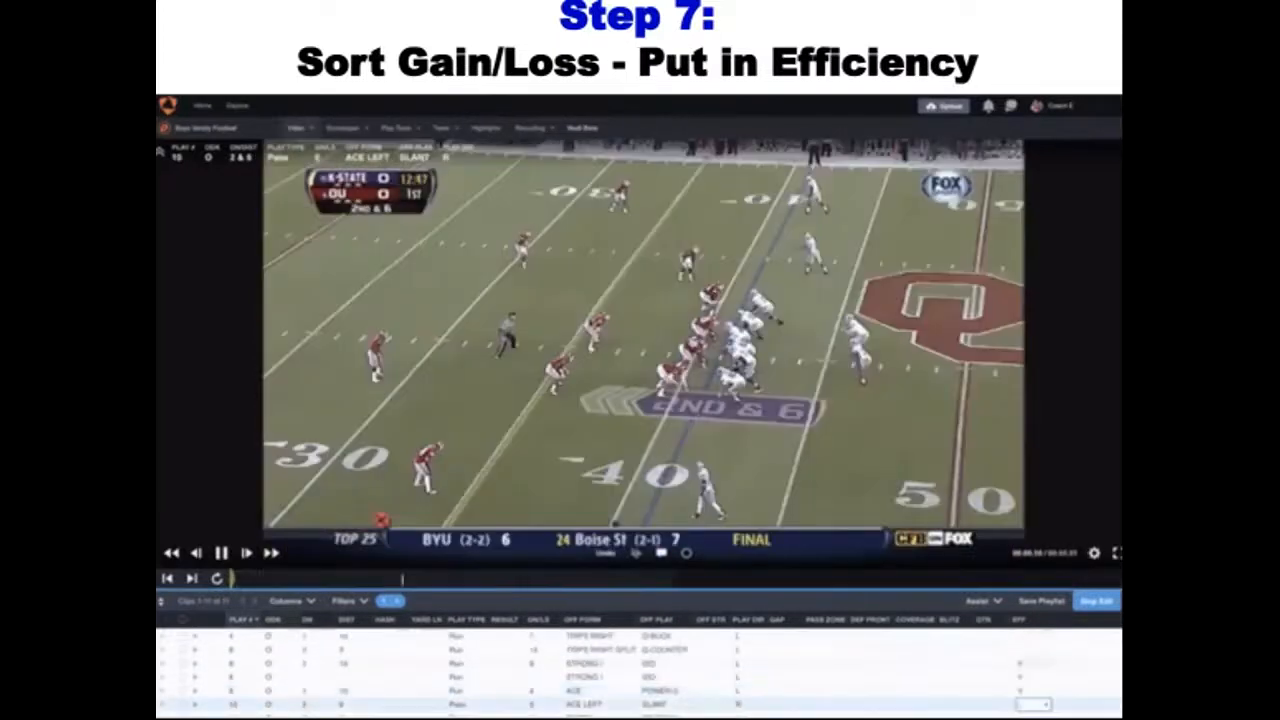
text(Y)
key(Return)
text(Y)
key(Return)
text(Y)
key(Return)
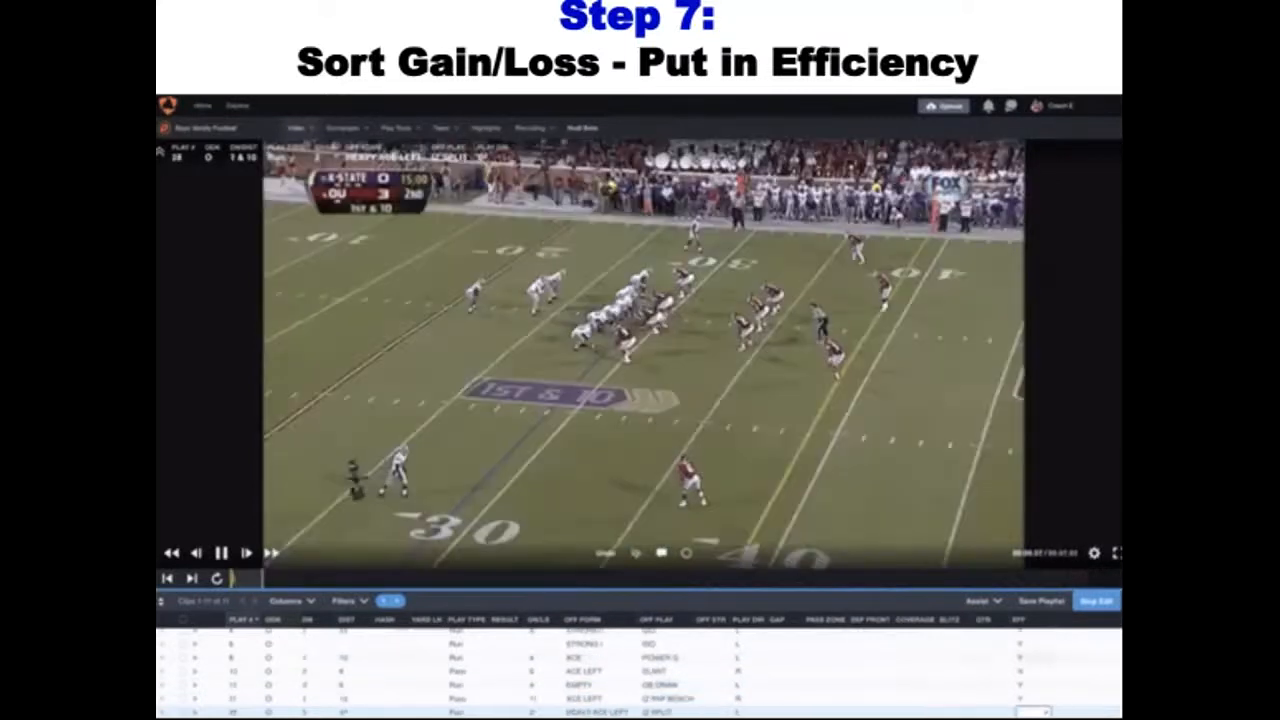
text(Y)
key(Return)
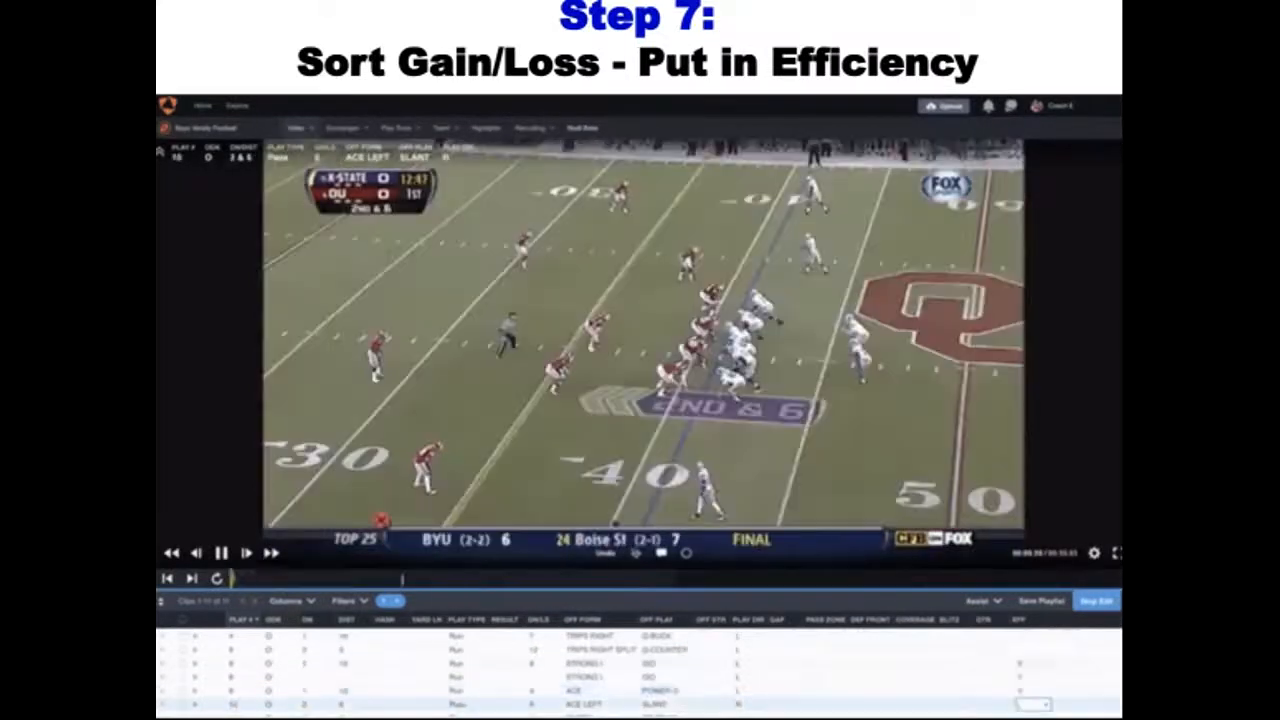
text(N)
key(Return)
text(Y)
key(Return)
text(Y)
key(Return)
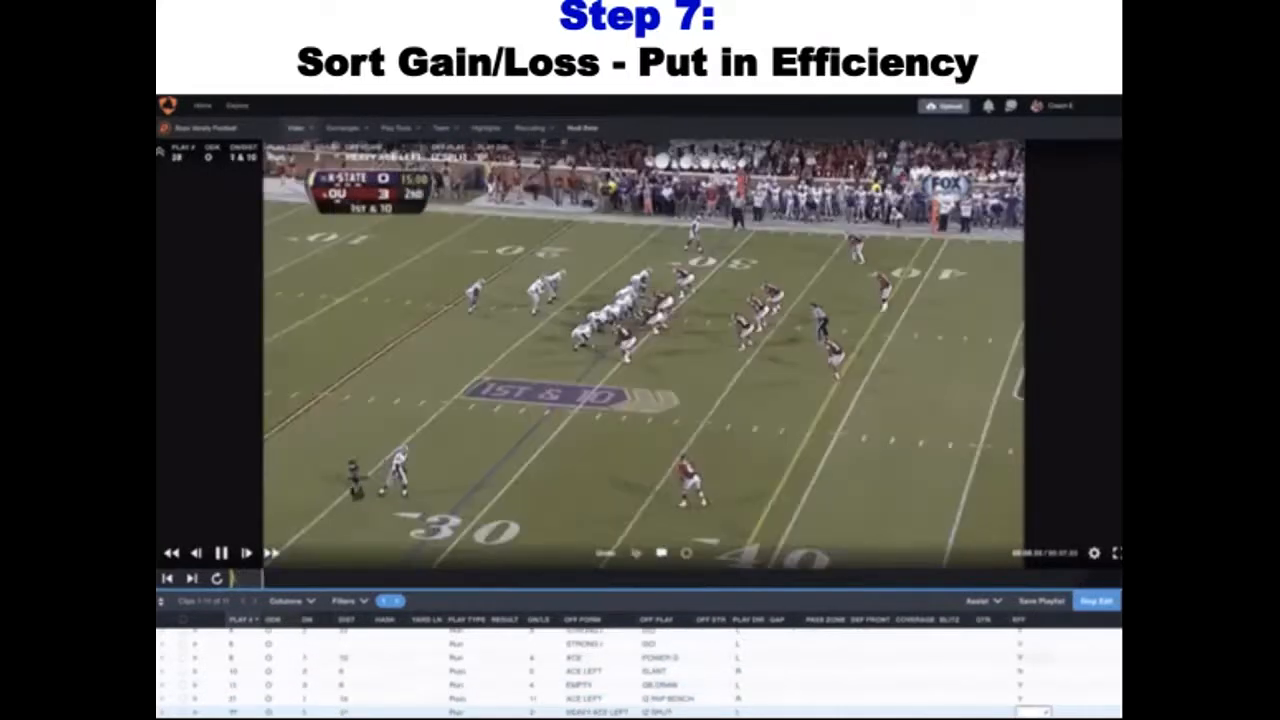
text(Y)
key(Return)
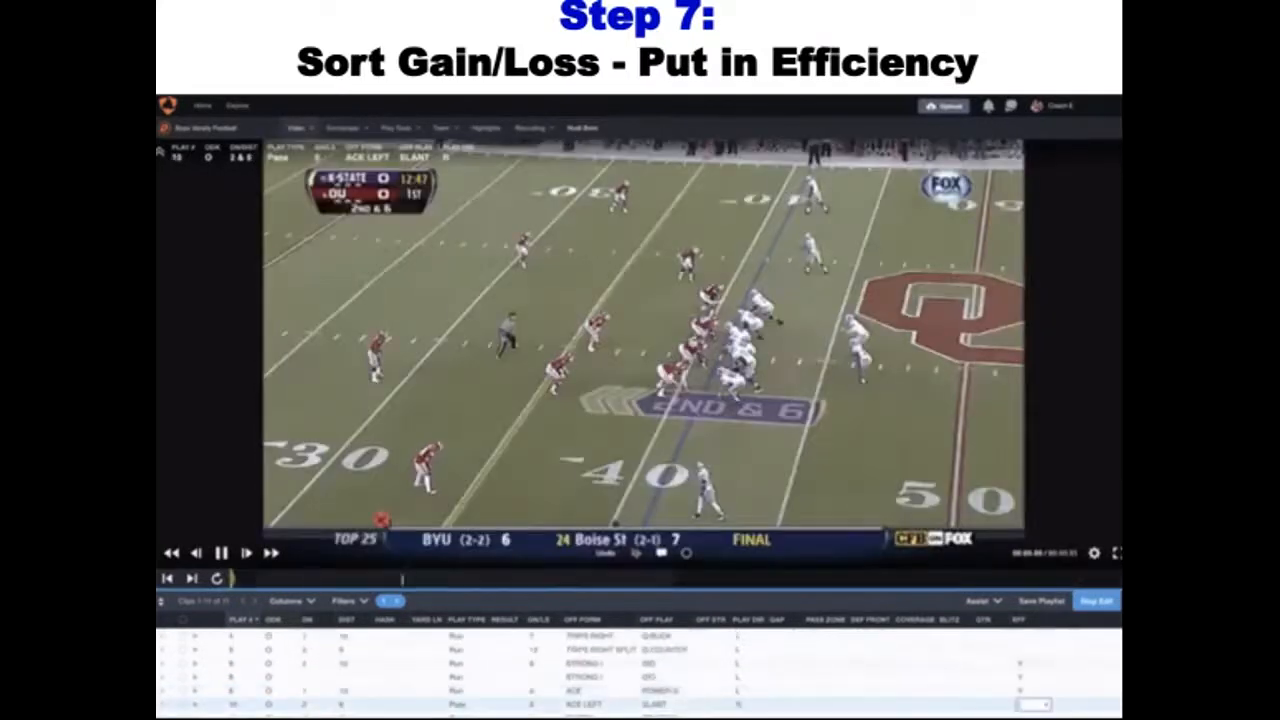
text(N)
key(Return)
text(Y)
key(Return)
text(Y)
key(Return)
text(N)
key(Return)
text(Y)
key(Return)
text(Y)
key(Return)
text(N)
key(Return)
text(Y)
key(Return)
text(Y)
key(Return)
text(N)
key(Return)
text(Y)
key(Return)
key(Return)
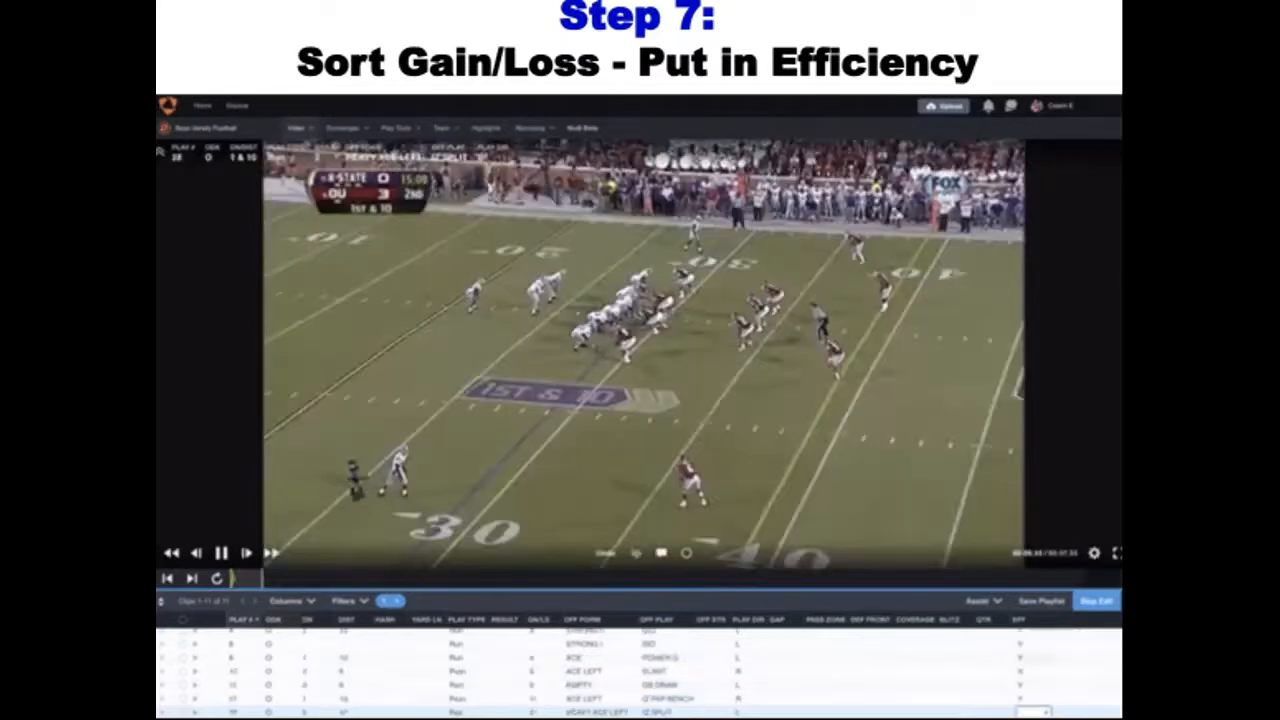
text(N)
key(Return)
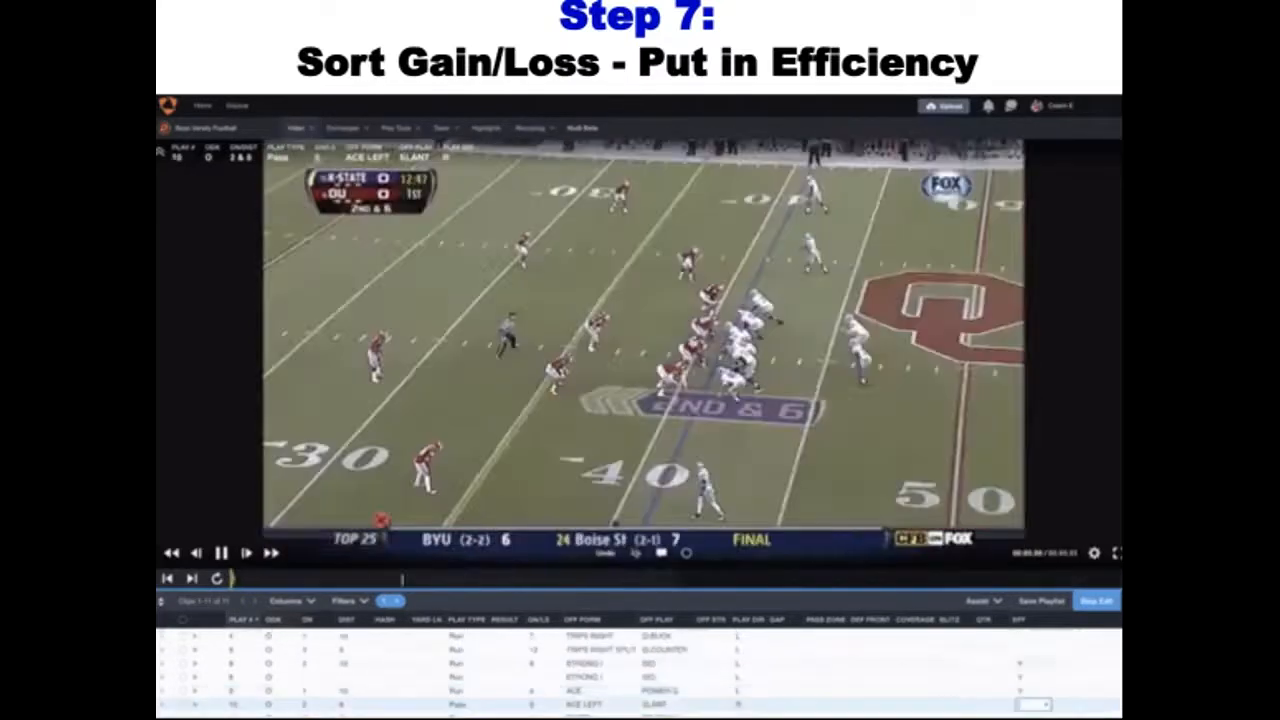
text(Y)
key(Return)
text(Y)
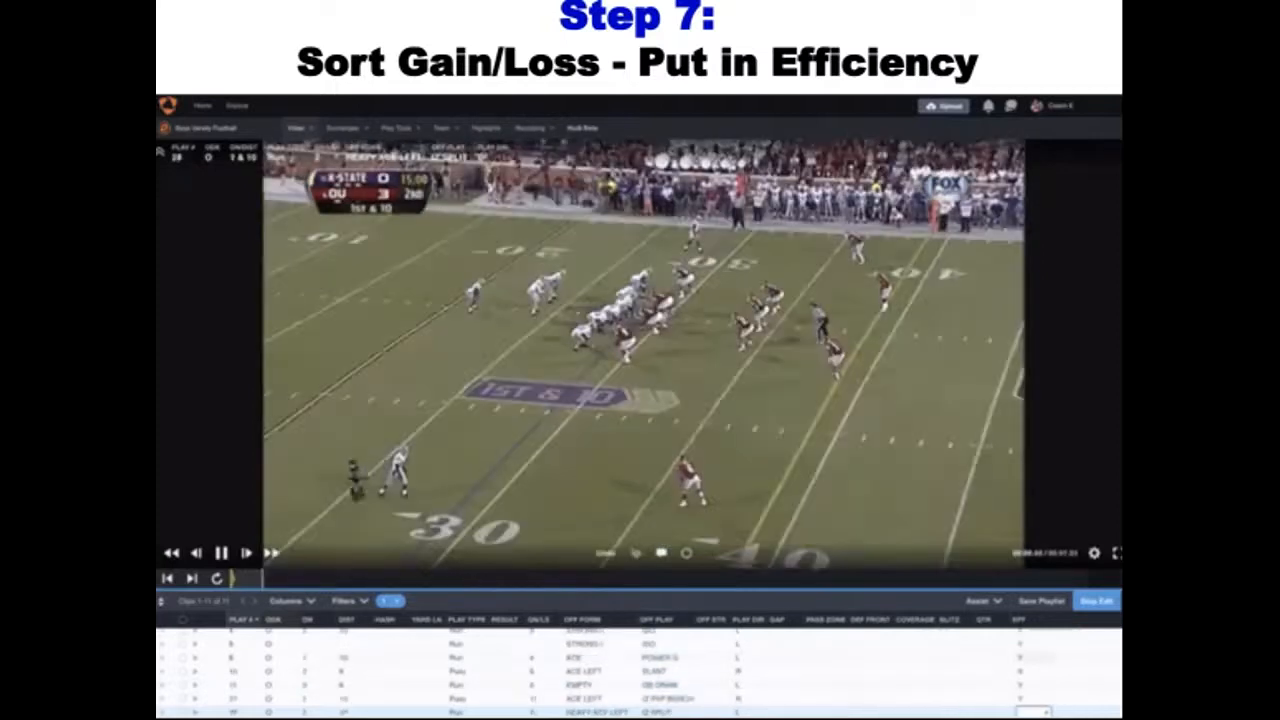
key(Return)
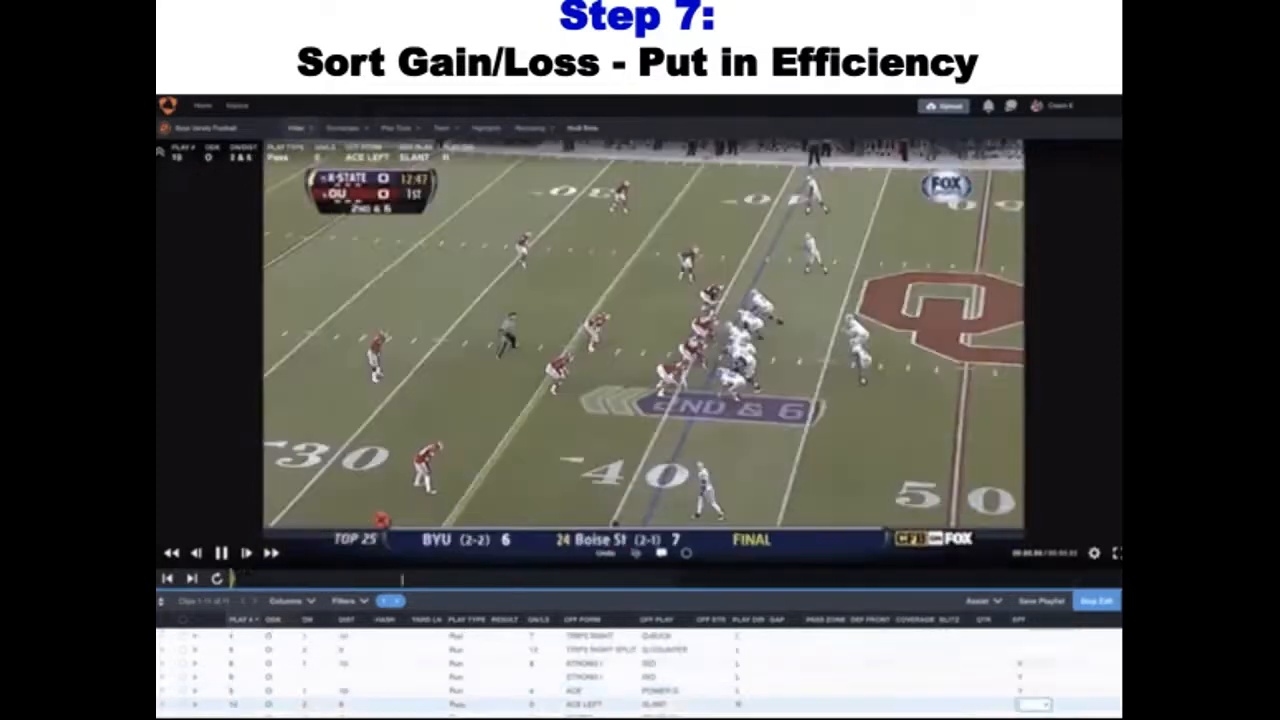
text(Y)
key(Return)
text(Y)
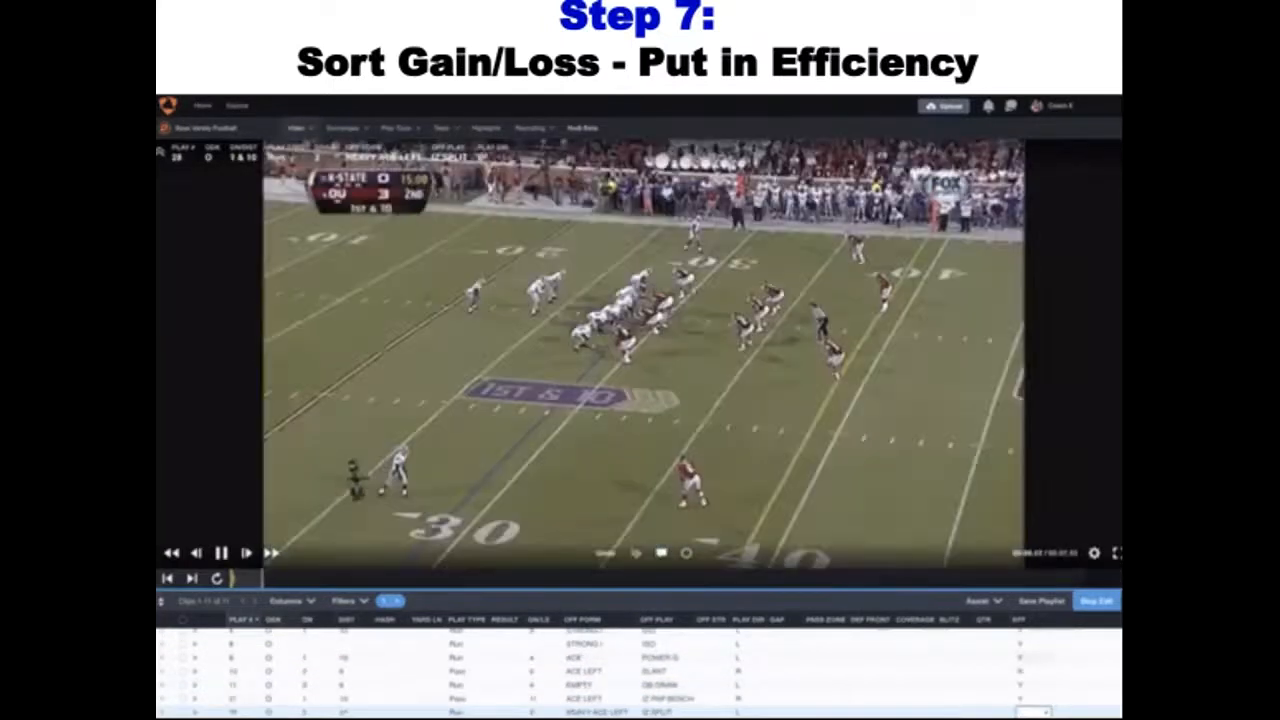
key(Return)
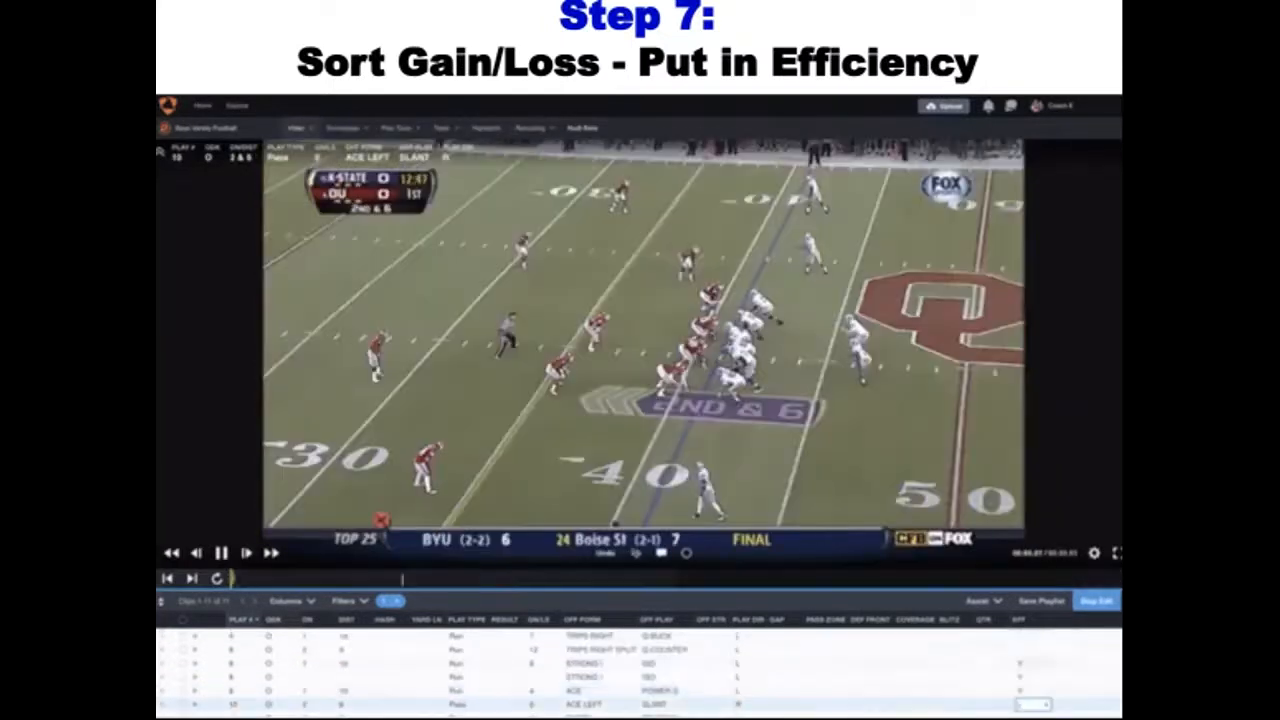
text(Y)
key(Return)
text(Y)
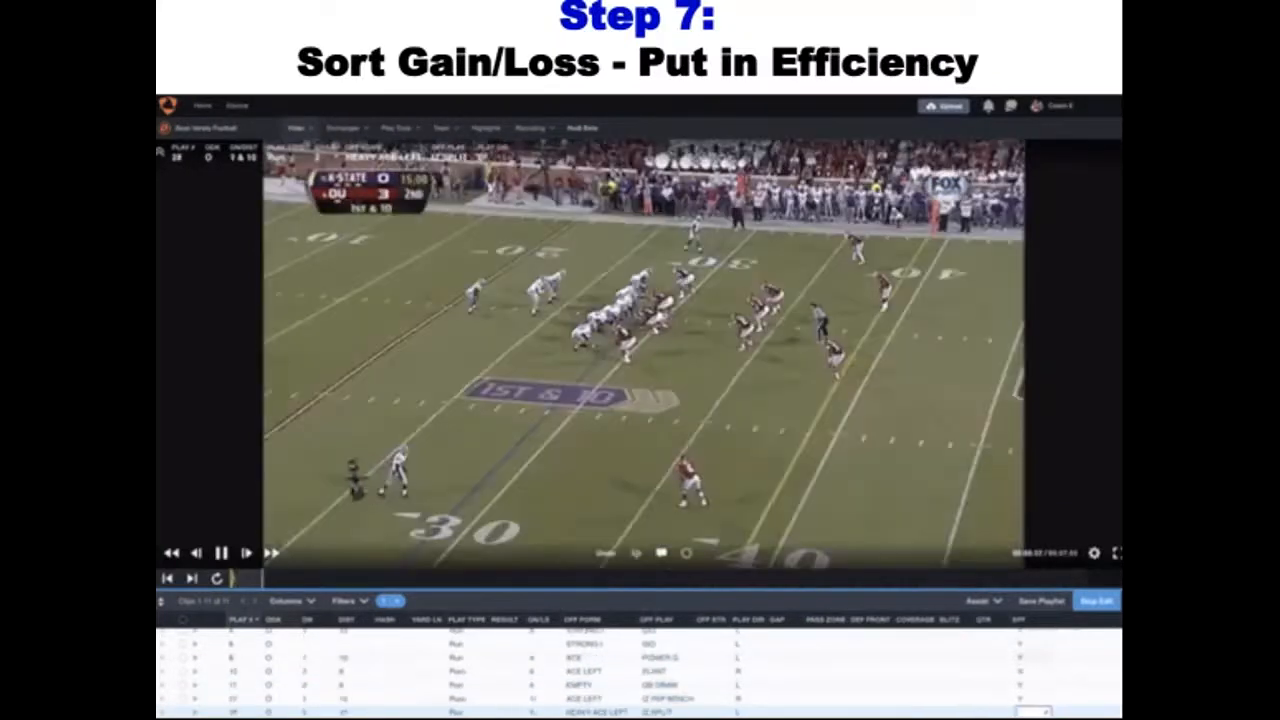
key(Return)
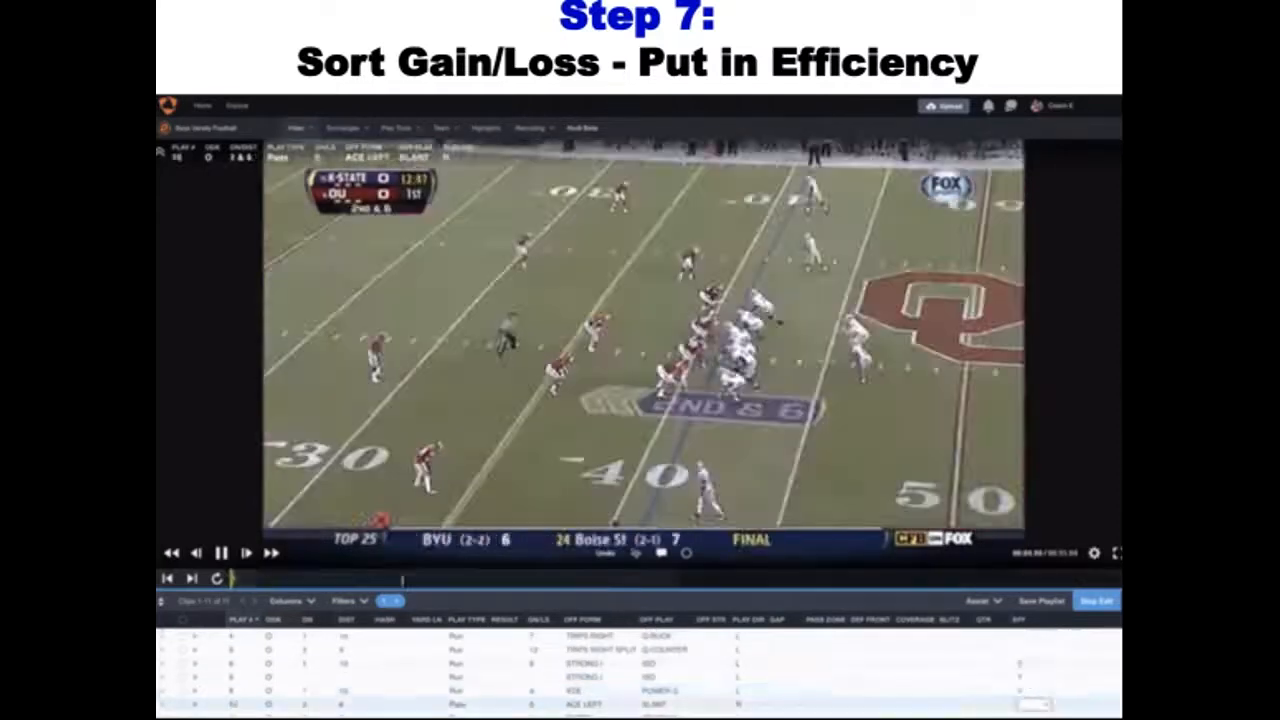
text(N)
key(Return)
text(Y)
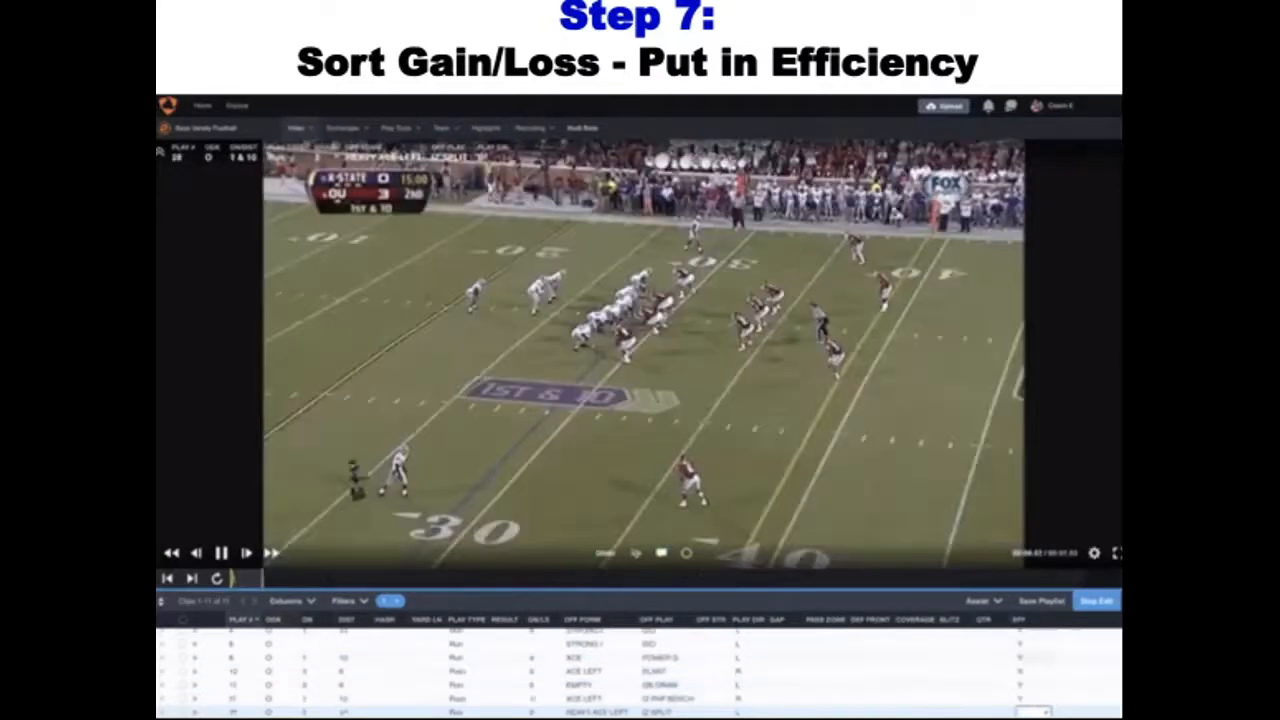
key(Return)
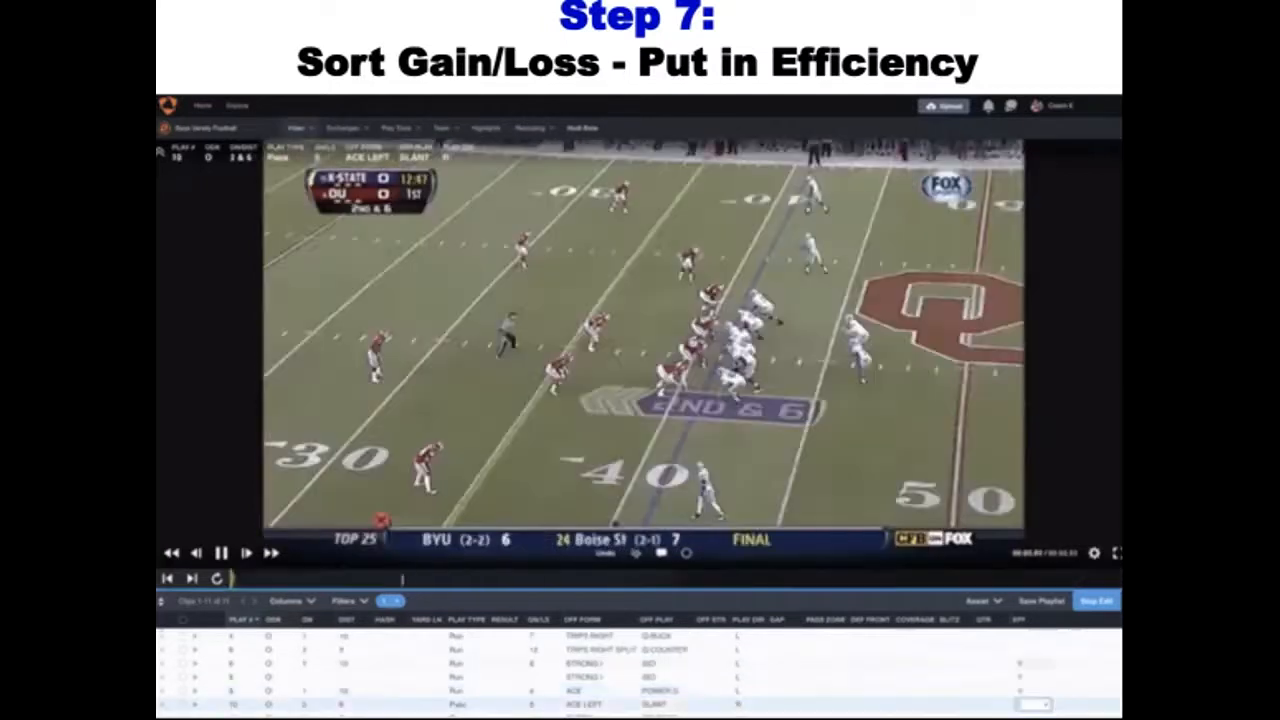
text(N)
key(Return)
text(Y)
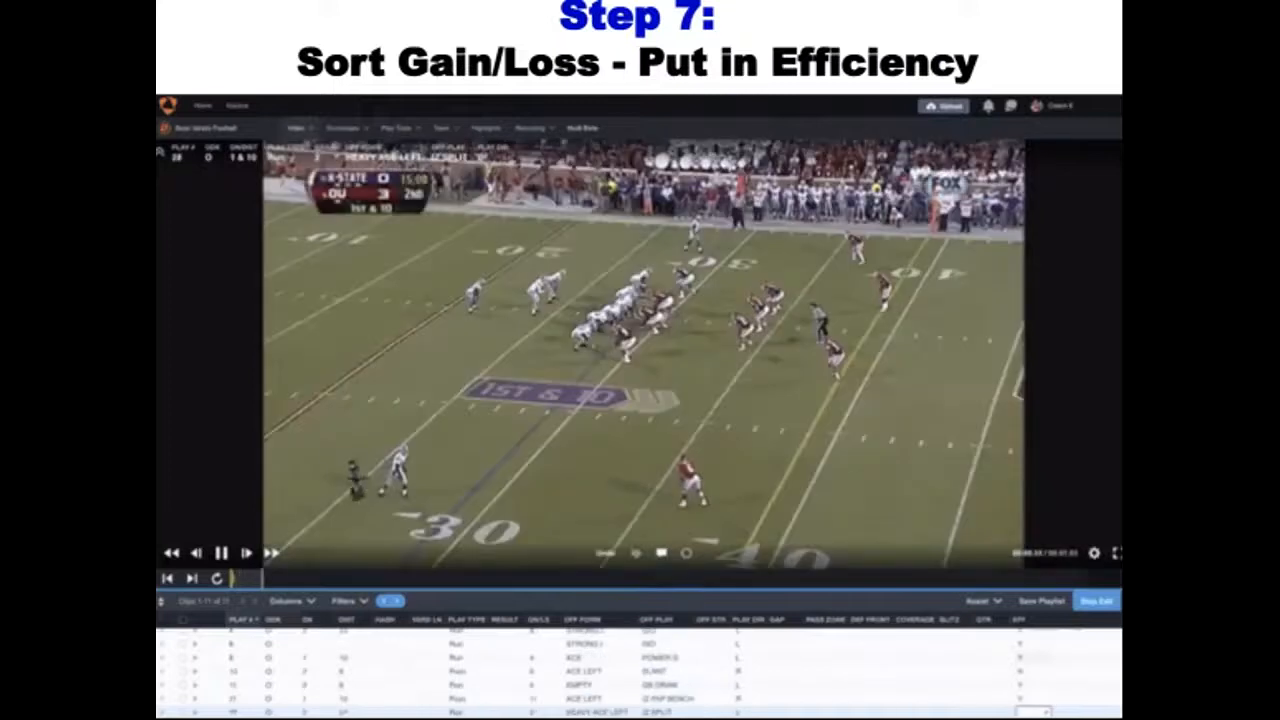
key(Return)
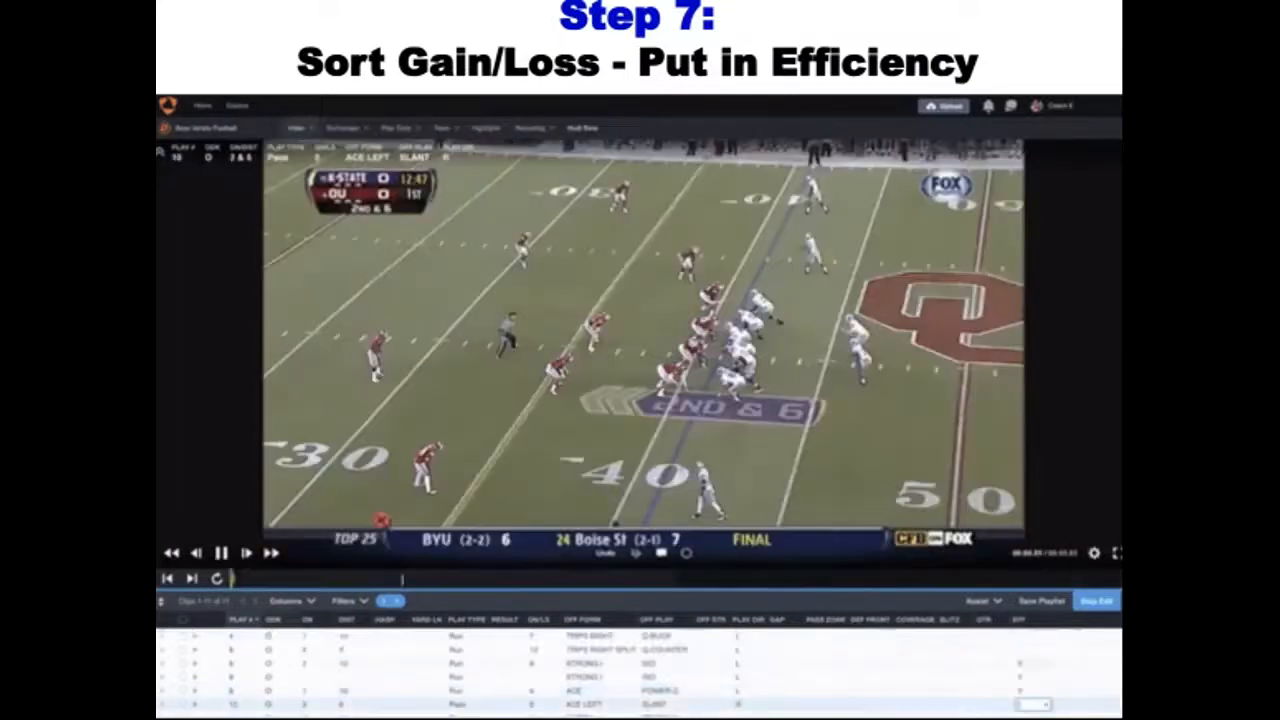
text(N)
key(Return)
text(Y)
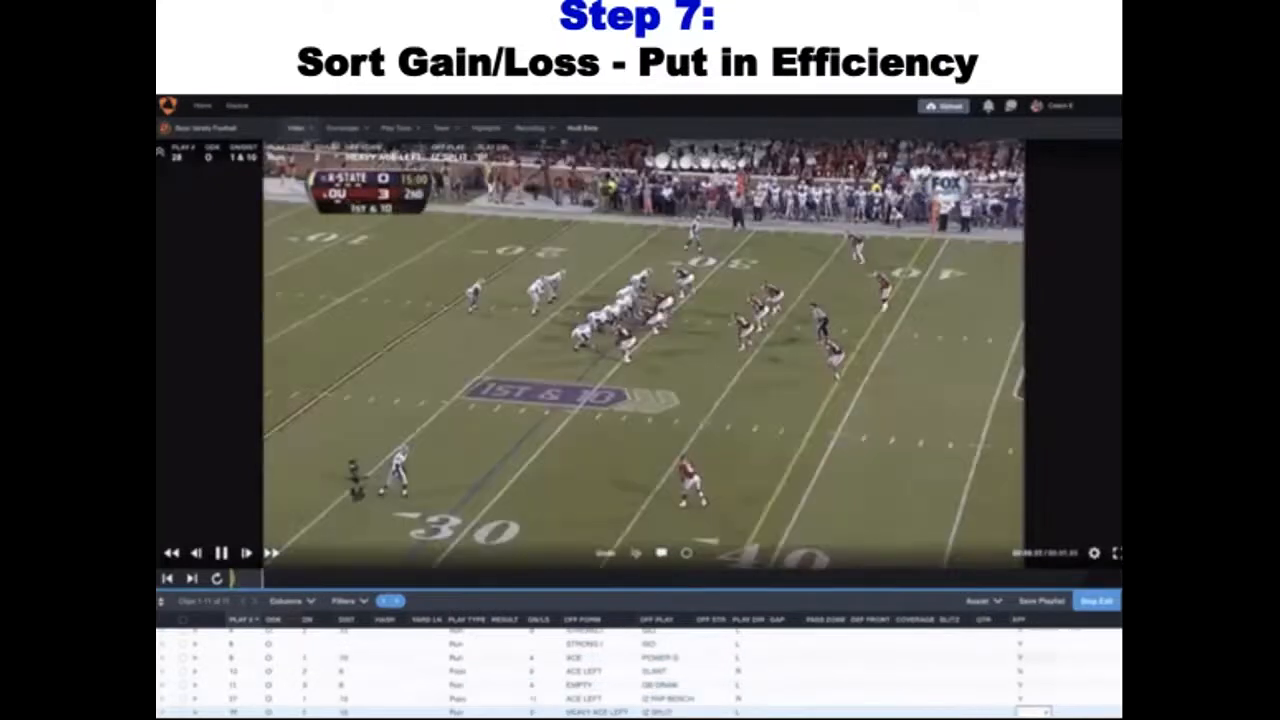
key(Return)
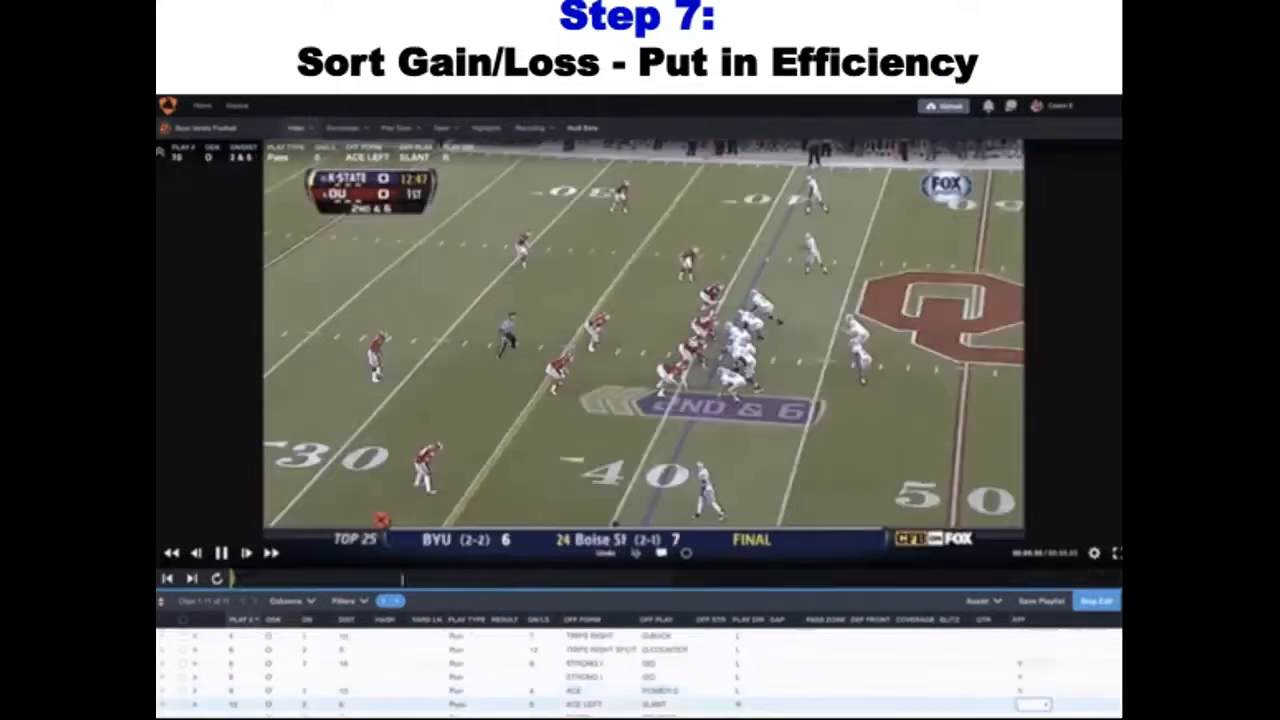
text(N)
key(Return)
text(Y)
key(Return)
text(Y)
key(Return)
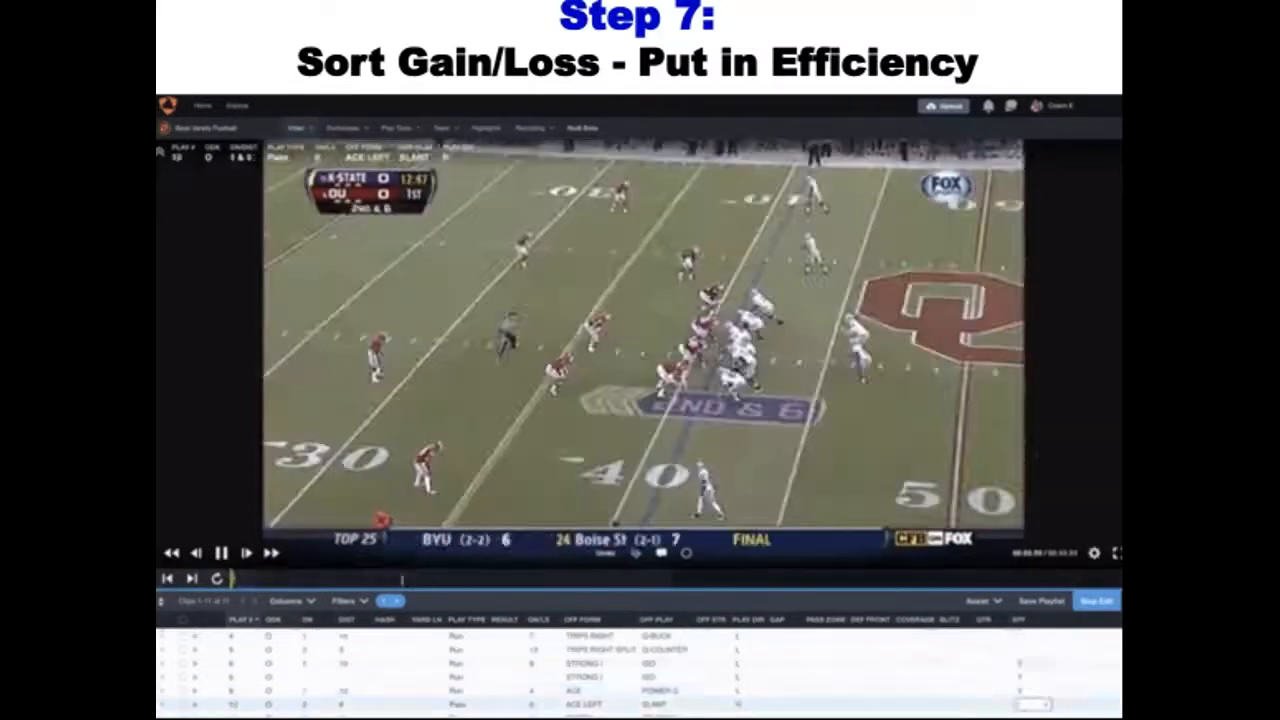
text(N)
key(Return)
text(Y)
key(Return)
text(Y)
key(Return)
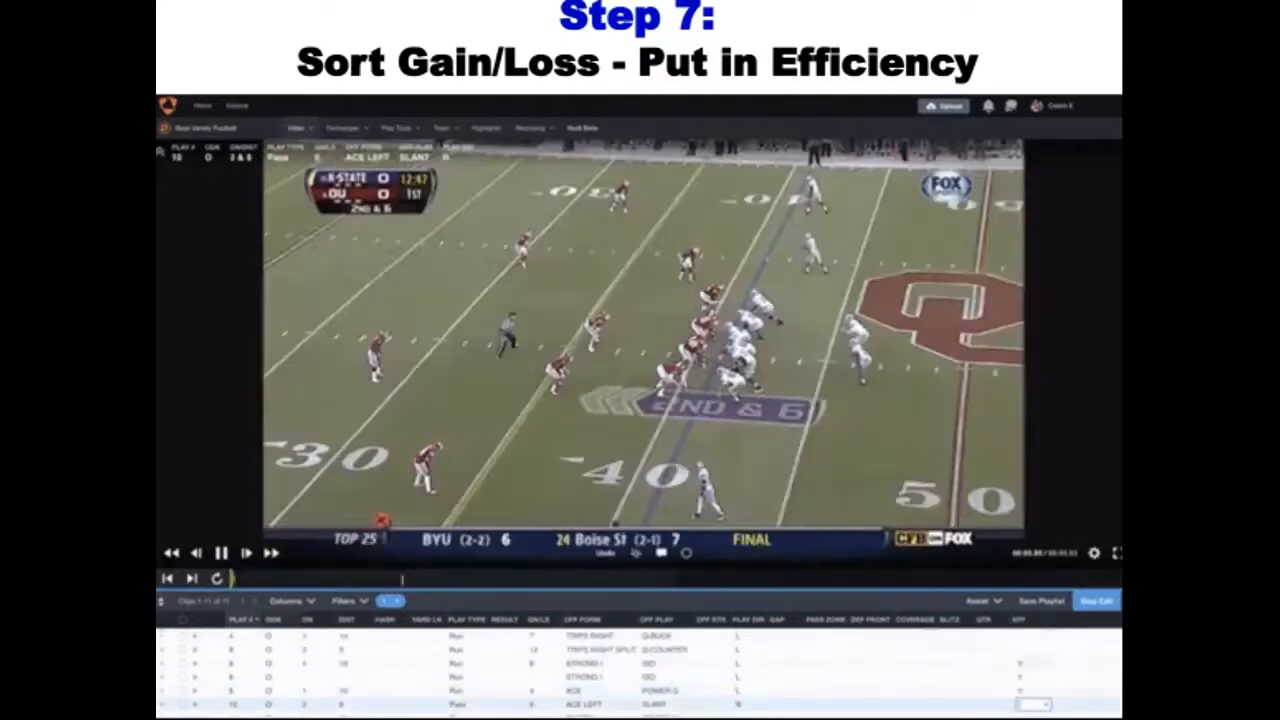
text(N)
key(Return)
text(Y)
key(Return)
text(Y)
key(Return)
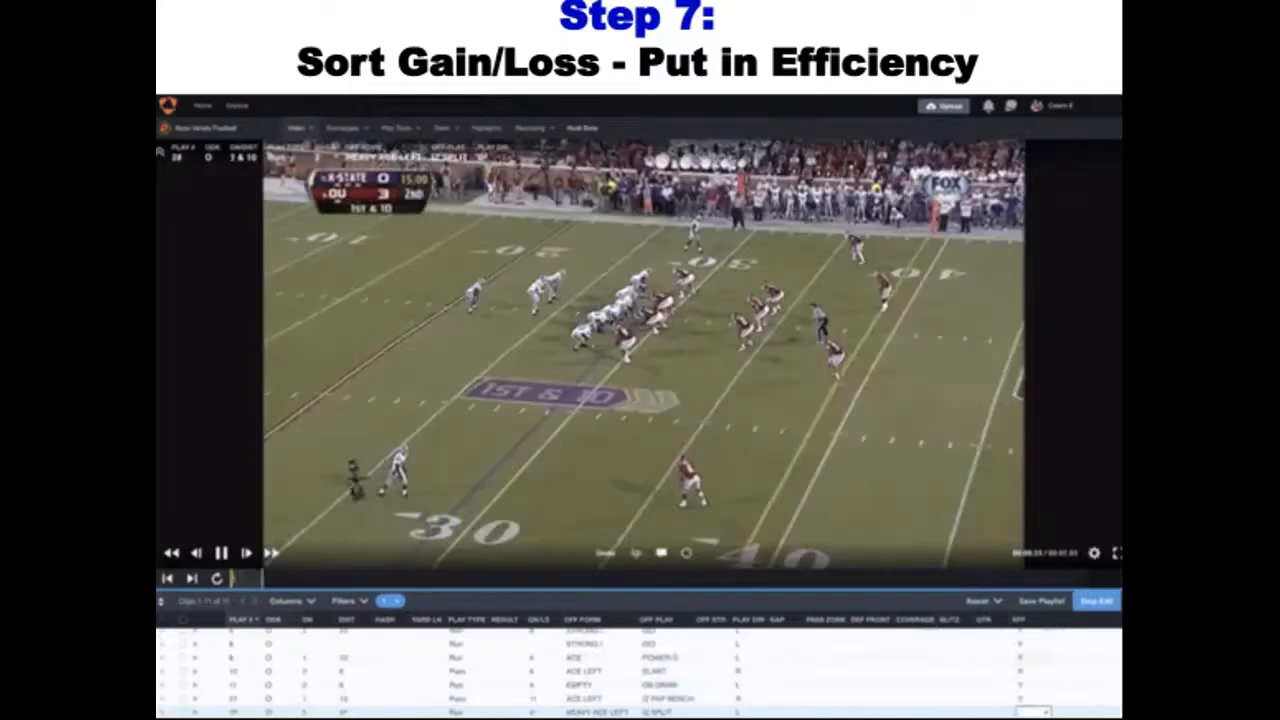